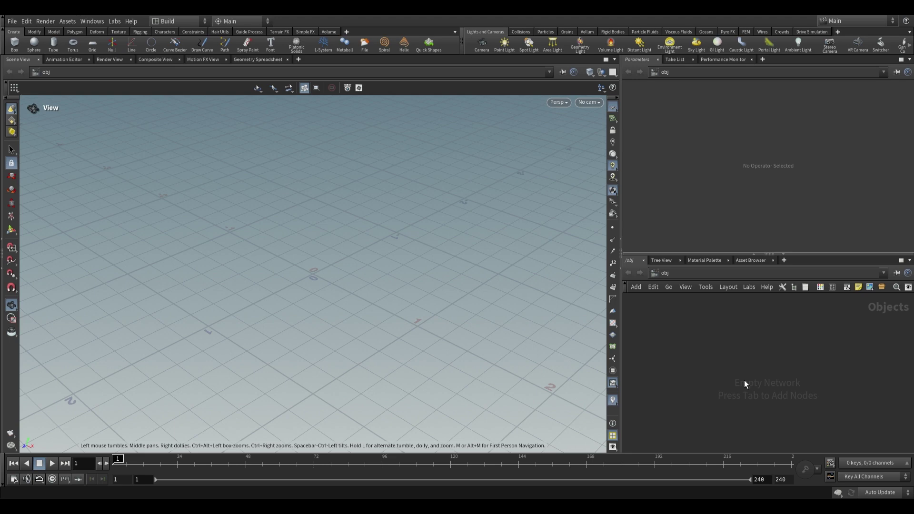
Switch the network to the stage context and place a SOP Create node
{"action": "key", "text": "Tab"}
{"action": "left_click", "coordinate": [684, 272]}
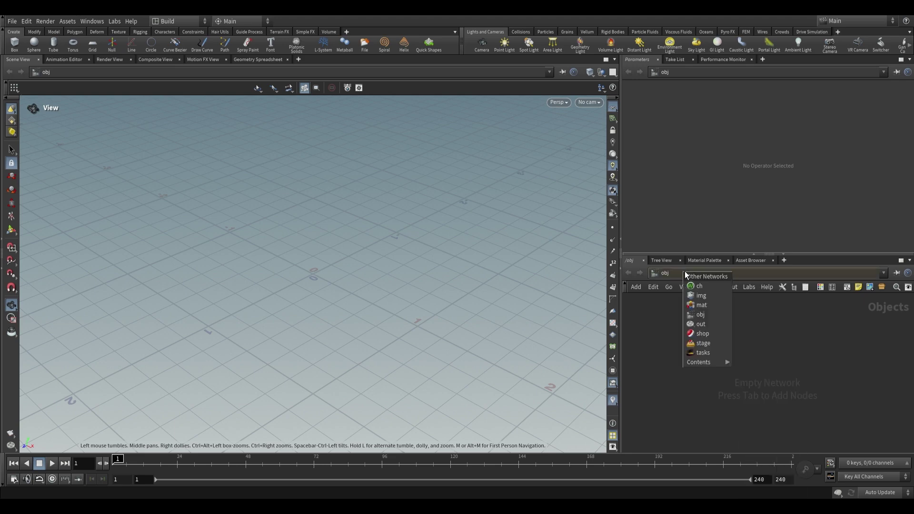
{"action": "left_click", "coordinate": [705, 343]}
{"action": "key", "text": "Tab"}
{"action": "type", "text": "sopcre"}
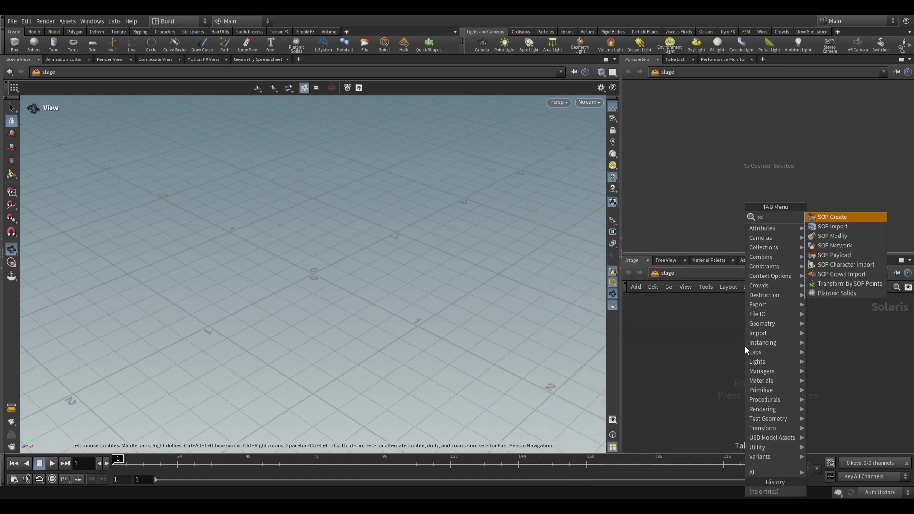
{"action": "key", "text": "Return"}
{"action": "left_click", "coordinate": [746, 349]}
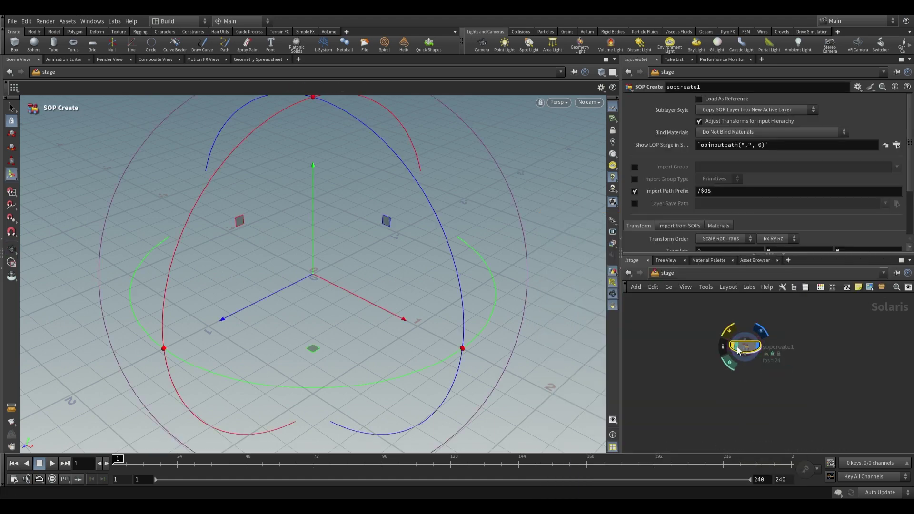
Enter the SOP Create node and place a Grid node in its geometry network
{"action": "double_click", "coordinate": [746, 348]}
{"action": "key", "text": "Tab"}
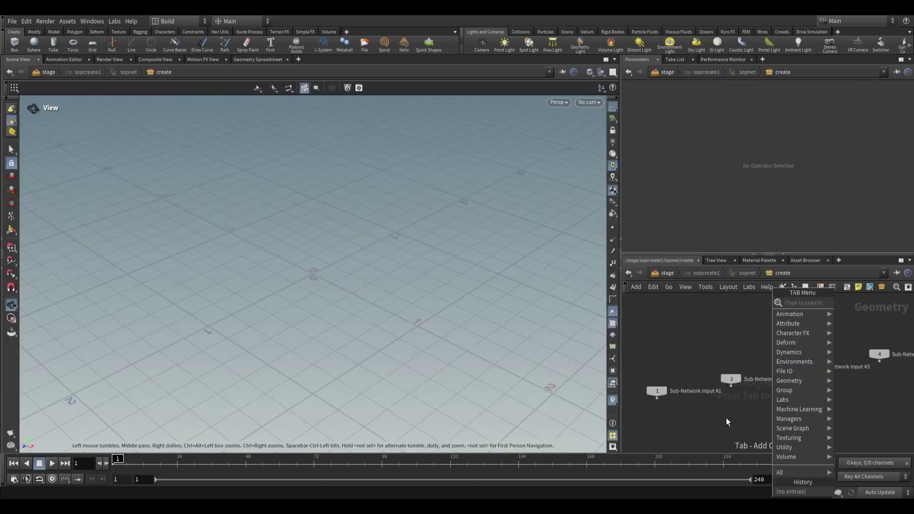
{"action": "type", "text": "grid"}
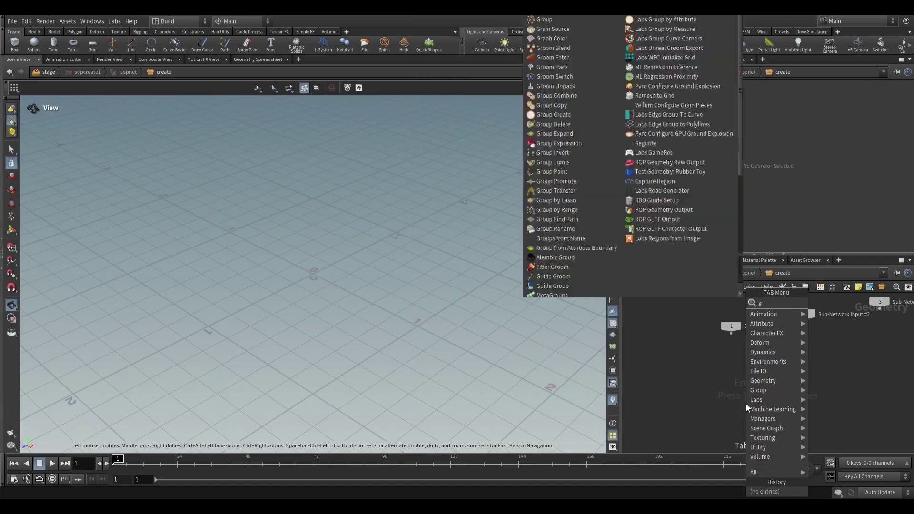
{"action": "key", "text": "Return"}
{"action": "left_click", "coordinate": [760, 368]}
Orient the grid to the XY Plane and set its size to 2 by 2
{"action": "left_click", "coordinate": [734, 126]}
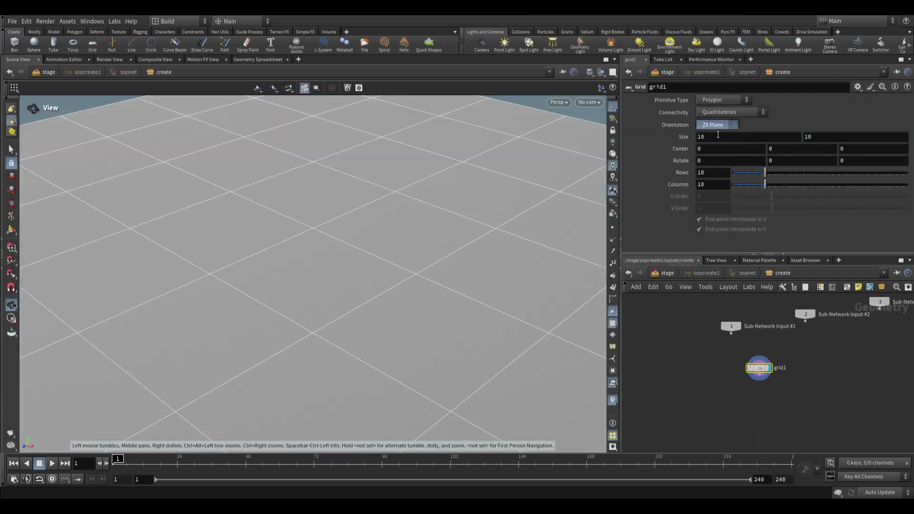
{"action": "left_click", "coordinate": [719, 134]}
{"action": "double_click", "coordinate": [769, 138]}
{"action": "type", "text": "2"}
{"action": "key", "text": "Tab"}
{"action": "type", "text": "2"}
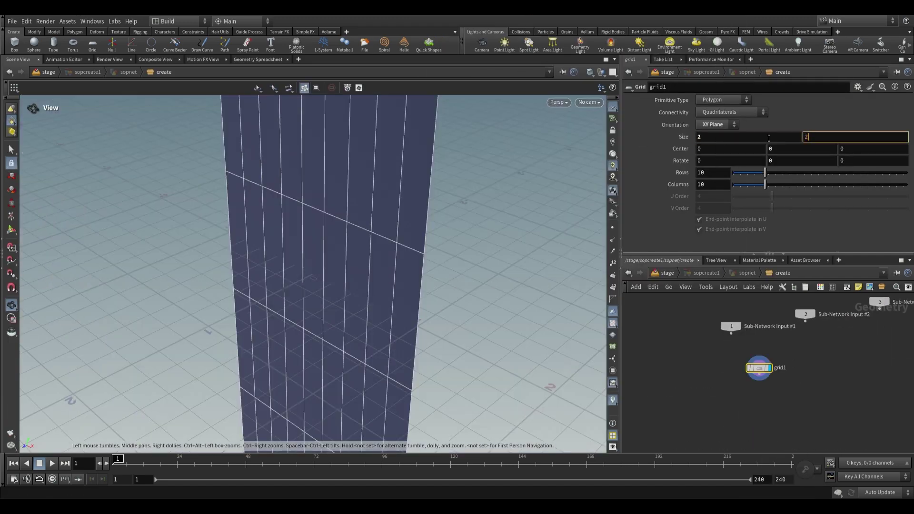
{"action": "key", "text": "Return"}
Set the grid's rows and columns to 200 each
{"action": "left_click_drag", "start_coordinate": [716, 175], "coordinate": [682, 187]}
{"action": "type", "text": "200200"}
{"action": "key", "text": "Return"}
{"action": "left_click_drag", "start_coordinate": [443, 238], "coordinate": [269, 195]}
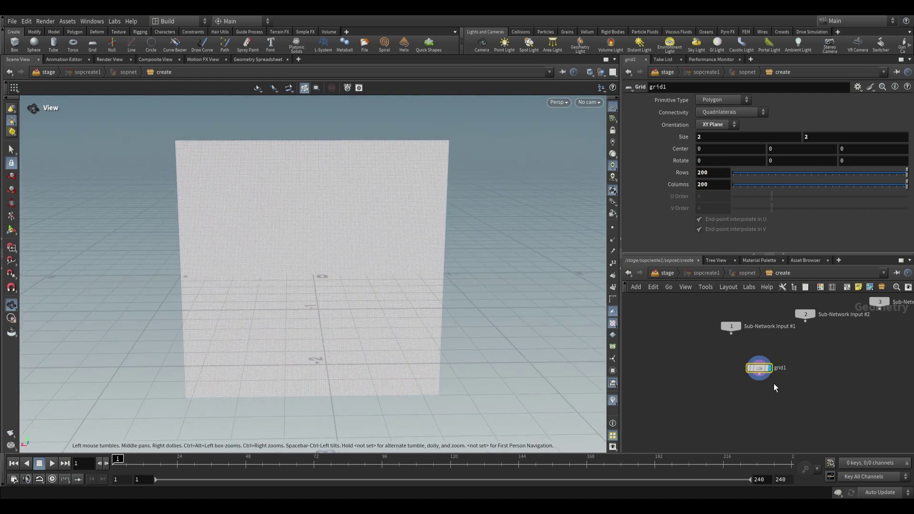
Append a UV Project node to the grid and make it the displayed node
{"action": "key", "text": "Tab"}
{"action": "type", "text": "uv pr"}
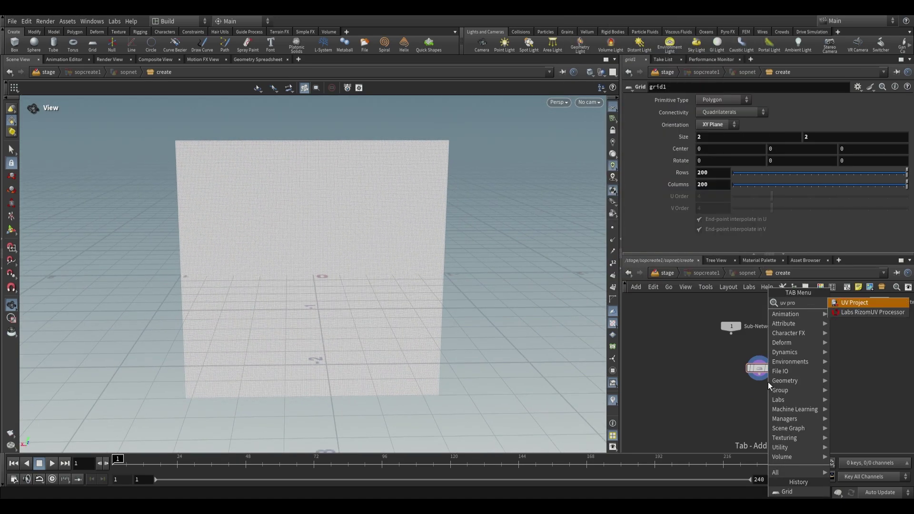
{"action": "key", "text": "Return"}
{"action": "left_click", "coordinate": [762, 413]}
{"action": "left_click", "coordinate": [777, 418]}
Initialize the UV projection with the To Best Plane method
{"action": "left_click", "coordinate": [681, 161]}
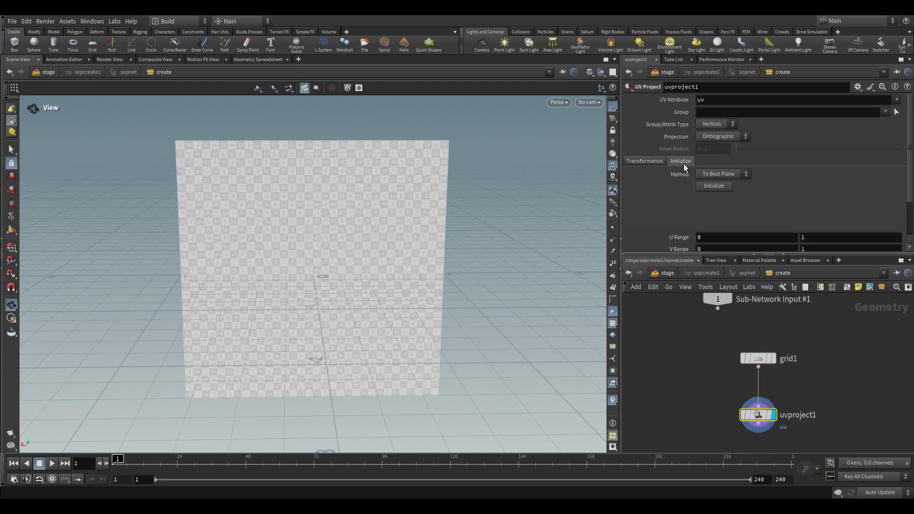
{"action": "left_click", "coordinate": [718, 187]}
{"action": "left_click_drag", "start_coordinate": [387, 257], "coordinate": [379, 247]}
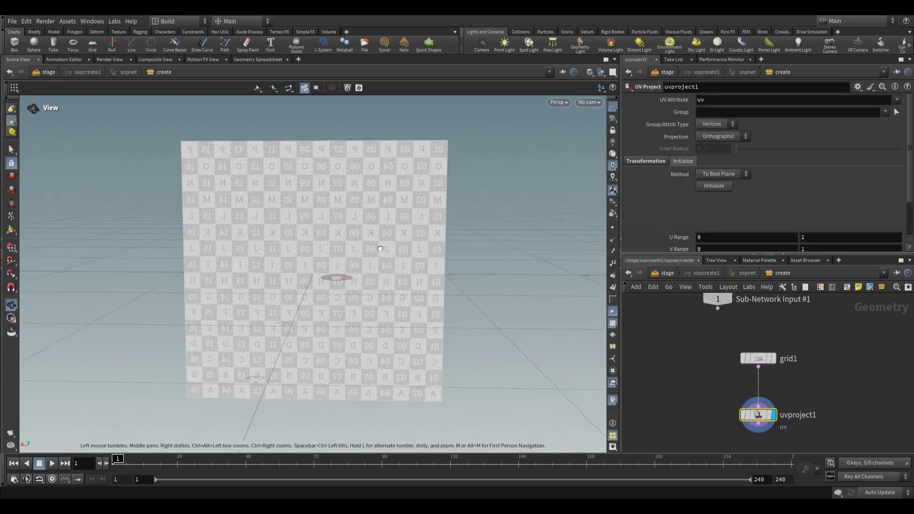
{"action": "right_click_drag", "start_coordinate": [379, 247], "coordinate": [406, 297]}
Return to the stage network and rename the SOP Create node to WALL
{"action": "key", "text": "u"}
{"action": "key", "text": "u"}
{"action": "key", "text": "u"}
{"action": "double_click", "coordinate": [776, 347]}
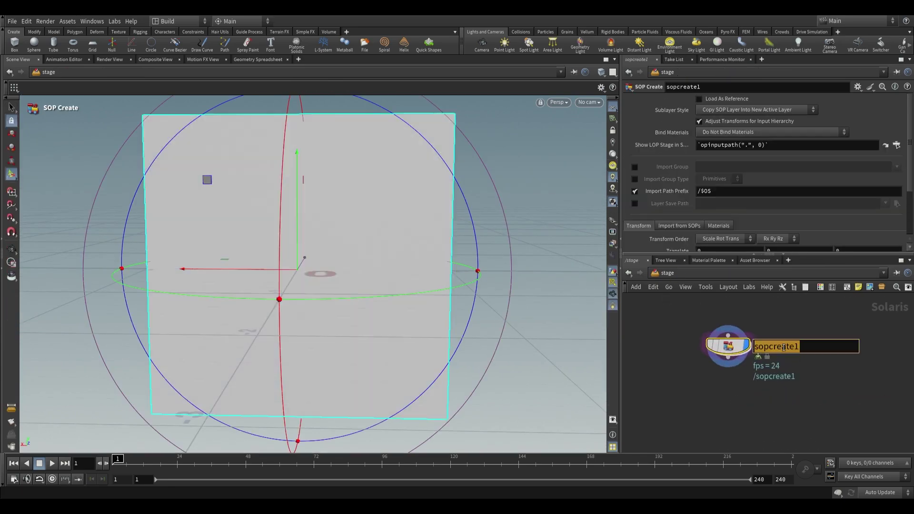
{"action": "type", "text": "WALL"}
{"action": "key", "text": "Return"}
Add a Quick Surface Material node and connect the WALL node's output to it
{"action": "key", "text": "Tab"}
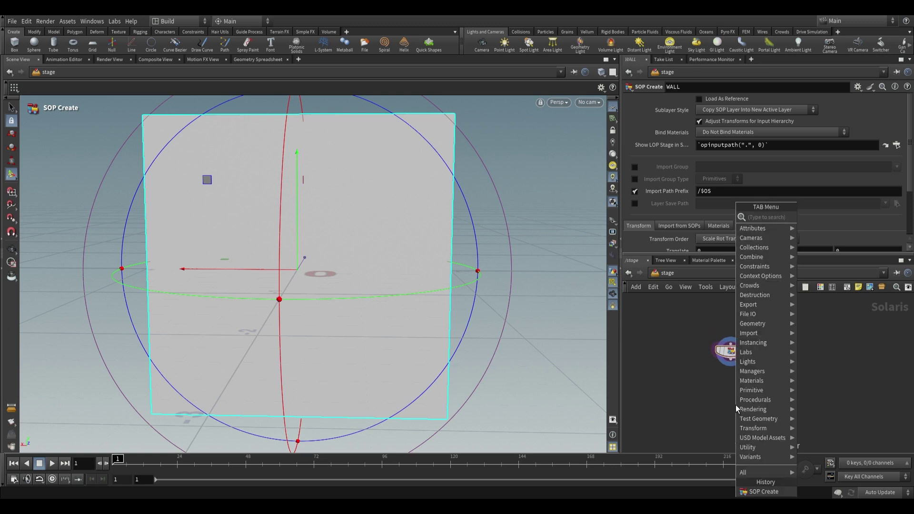
{"action": "type", "text": "quick"}
{"action": "key", "text": "Down"}
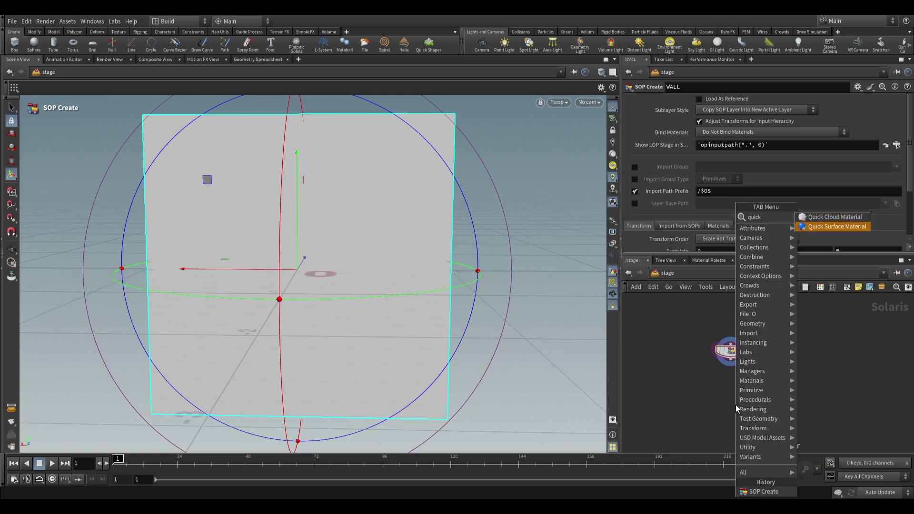
{"action": "key", "text": "Return"}
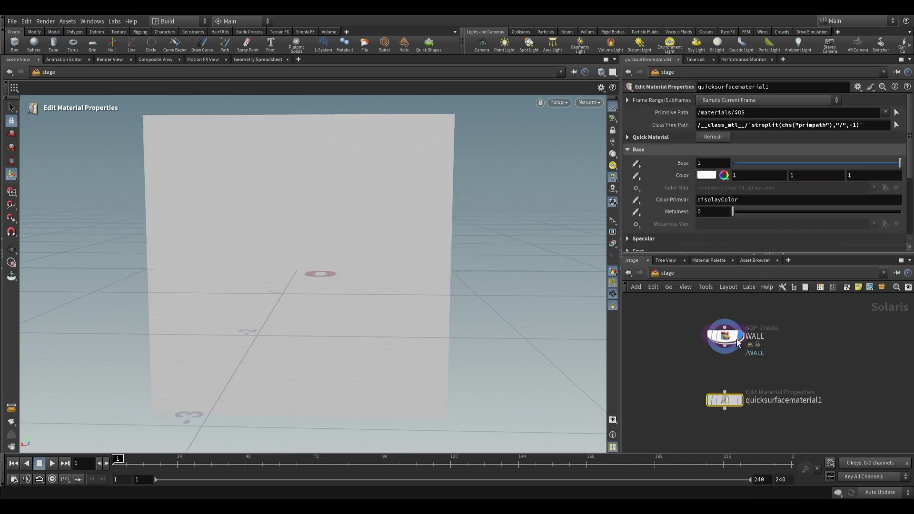
{"action": "left_click", "coordinate": [725, 354]}
{"action": "left_click", "coordinate": [725, 392]}
Rename the quick surface material node to BRICK_MATERIAL
{"action": "double_click", "coordinate": [786, 401]}
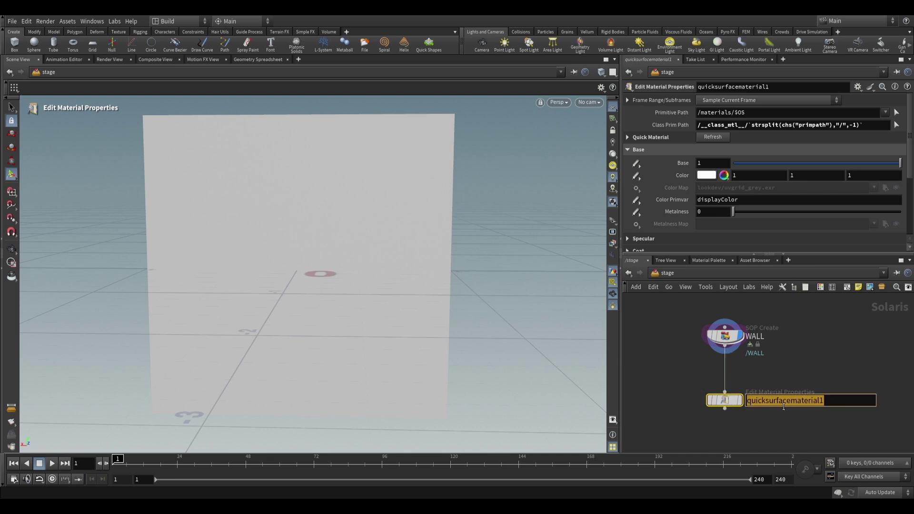
{"action": "type", "text": "BRICK_MATERIAL"}
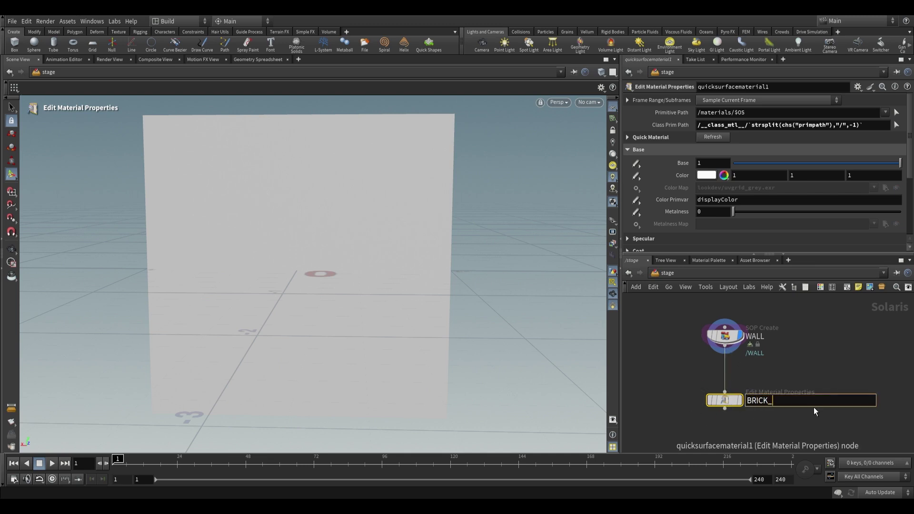
{"action": "key", "text": "Return"}
Add an Assign Material node below BRICK_MATERIAL
{"action": "key", "text": "Tab"}
{"action": "type", "text": "assi"}
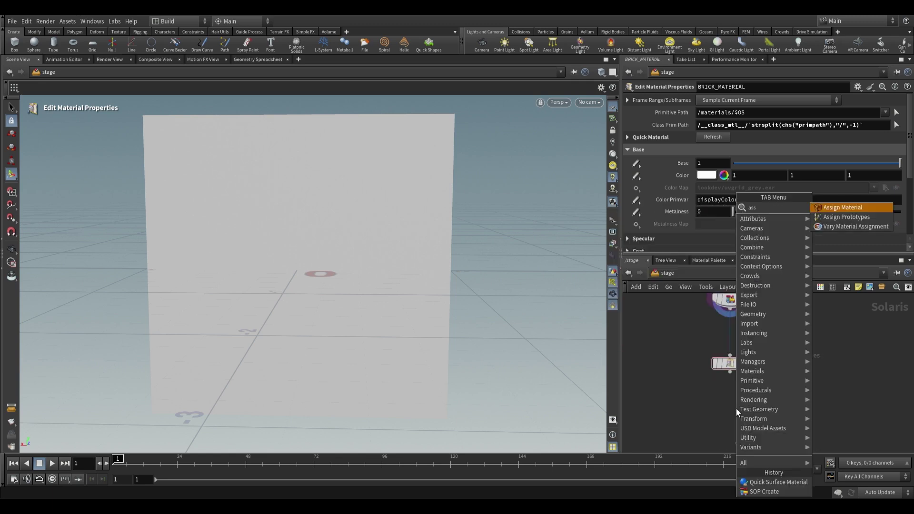
{"action": "key", "text": "Return"}
{"action": "left_click", "coordinate": [736, 408]}
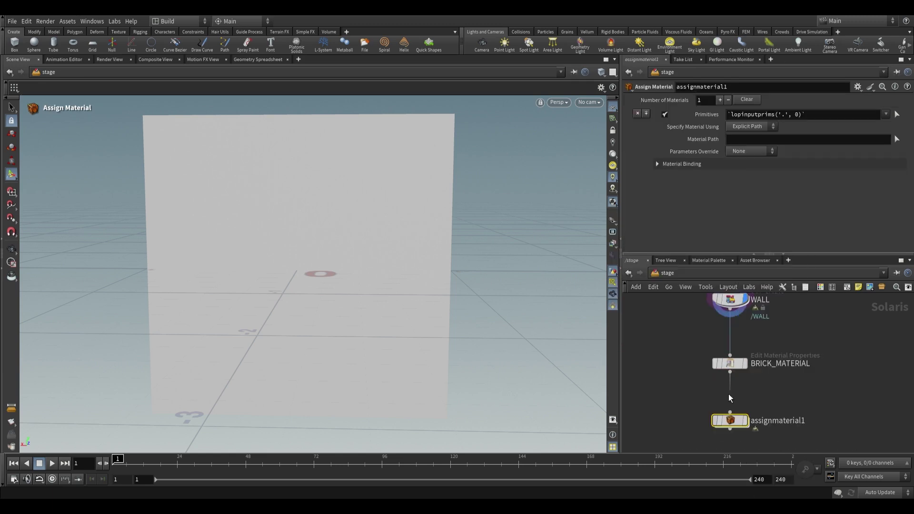
Set the Assign Material node's primitives to /WALL/
{"action": "left_click_drag", "start_coordinate": [808, 114], "coordinate": [727, 115]}
{"action": "type", "text": "/"}
{"action": "key", "text": "Down"}
{"action": "key", "text": "Return"}
Set the Assign Material node's material path to /materials/BRICK_MATERIAL
{"action": "left_click", "coordinate": [834, 139]}
{"action": "type", "text": "/"}
{"action": "key", "text": "Down"}
{"action": "key", "text": "Down"}
{"action": "key", "text": "Return"}
{"action": "key", "text": "Down"}
{"action": "key", "text": "Return"}
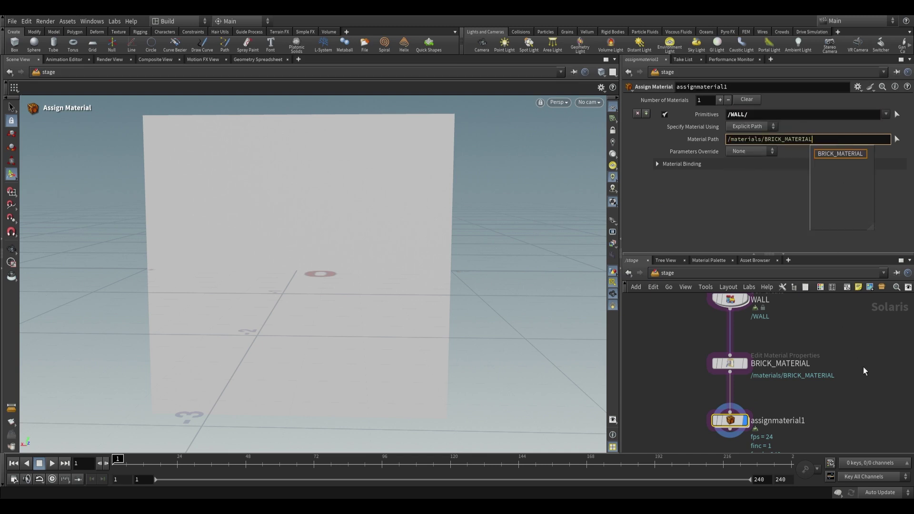
{"action": "key", "text": "Return"}
Enable the base Color Map parameter on the BRICK_MATERIAL node
{"action": "left_click", "coordinate": [12, 249]}
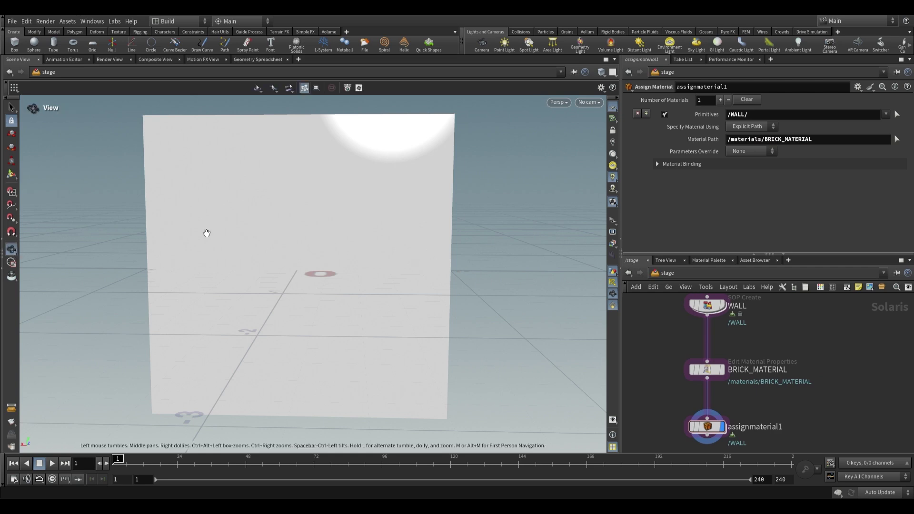
{"action": "left_click_drag", "start_coordinate": [206, 233], "coordinate": [357, 238]}
{"action": "right_click_drag", "start_coordinate": [357, 238], "coordinate": [360, 251]}
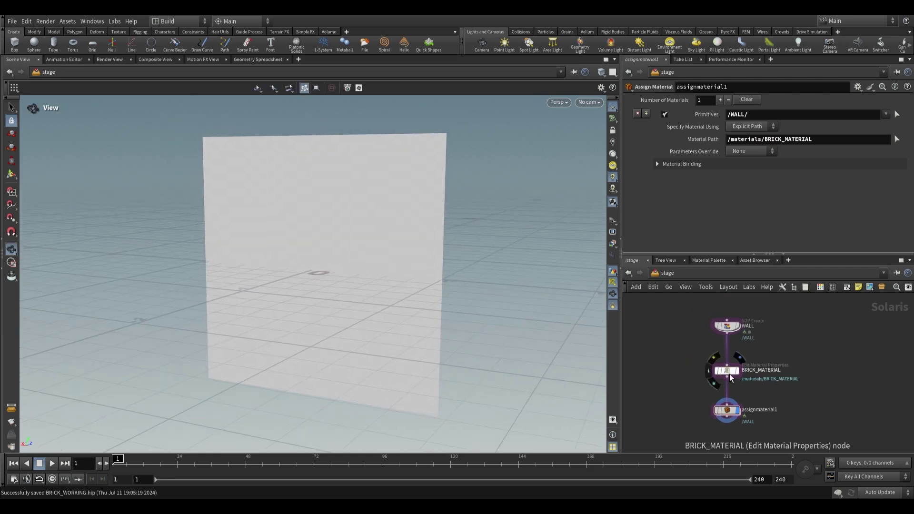
{"action": "left_click", "coordinate": [728, 372]}
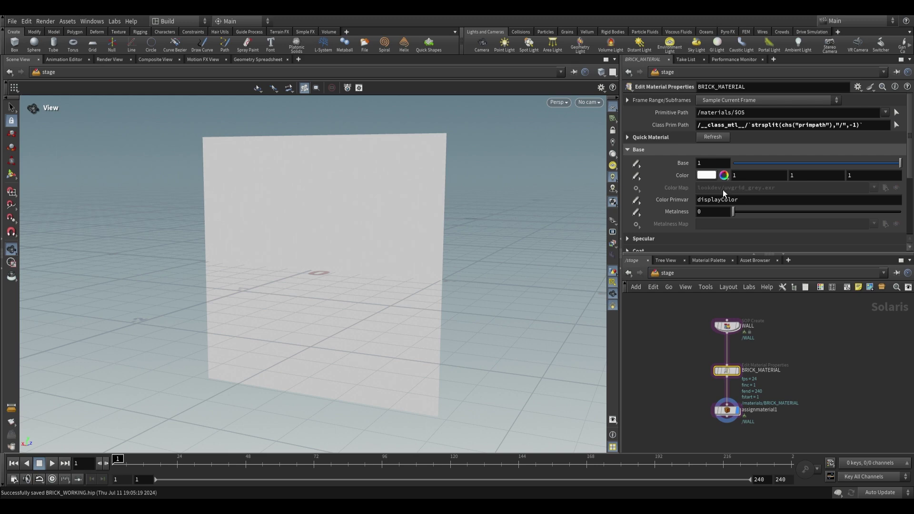
{"action": "left_click", "coordinate": [636, 189]}
{"action": "left_click", "coordinate": [647, 200]}
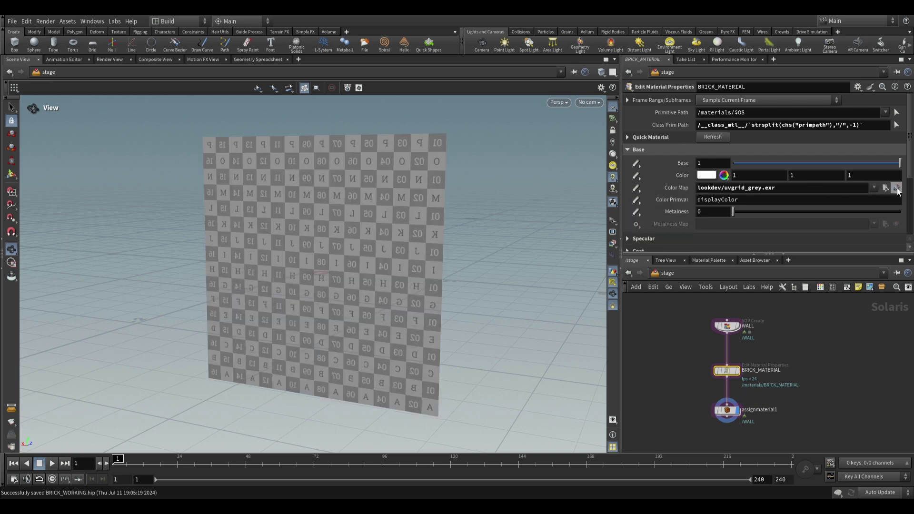
Generate a COP network for the material and drive the base Color Map from its base_color output
{"action": "left_click", "coordinate": [897, 190]}
{"action": "scroll", "coordinate": [836, 352], "scroll_direction": "up", "scroll_amount": 3}
{"action": "left_click", "coordinate": [798, 365]}
{"action": "scroll", "coordinate": [757, 381], "scroll_direction": "down", "scroll_amount": 1}
{"action": "middle_click_drag", "start_coordinate": [723, 351], "coordinate": [765, 348]}
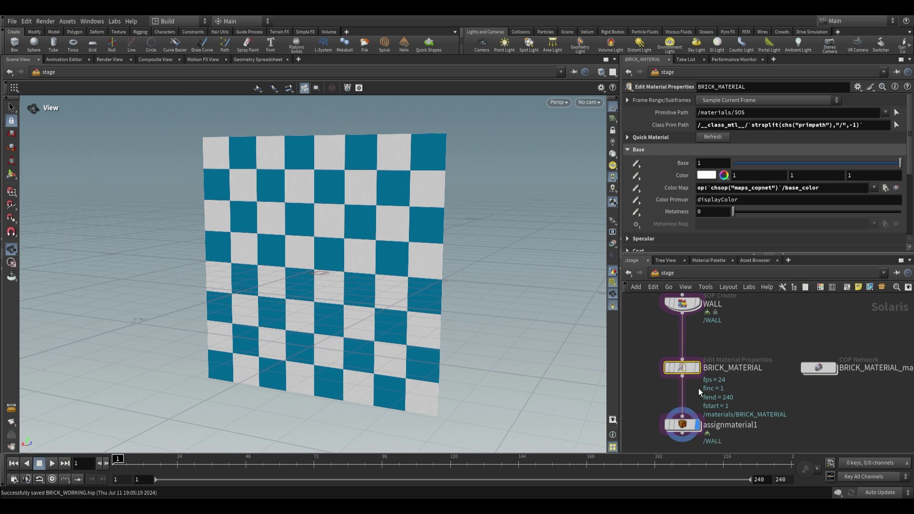
Enable the specular Roughness Map and drive it from the COP network's specular_roughness output
{"action": "scroll", "coordinate": [667, 221], "scroll_direction": "down", "scroll_amount": 3}
{"action": "left_click", "coordinate": [629, 203]}
{"action": "scroll", "coordinate": [646, 134], "scroll_direction": "down", "scroll_amount": 5}
{"action": "left_click", "coordinate": [637, 202]}
{"action": "left_click", "coordinate": [660, 213]}
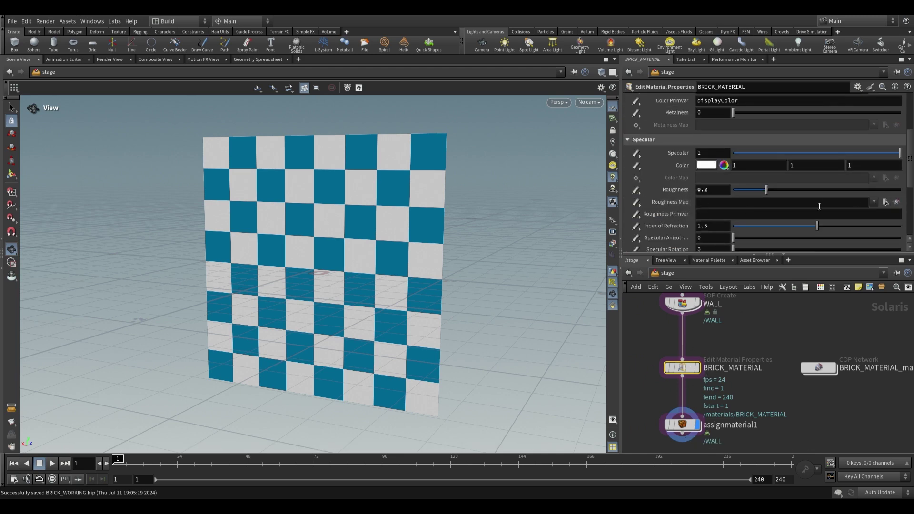
{"action": "left_click", "coordinate": [897, 202]}
Enable the Bump Height Map and drive it from the COP network's bump_height output
{"action": "scroll", "coordinate": [639, 213], "scroll_direction": "down", "scroll_amount": 4}
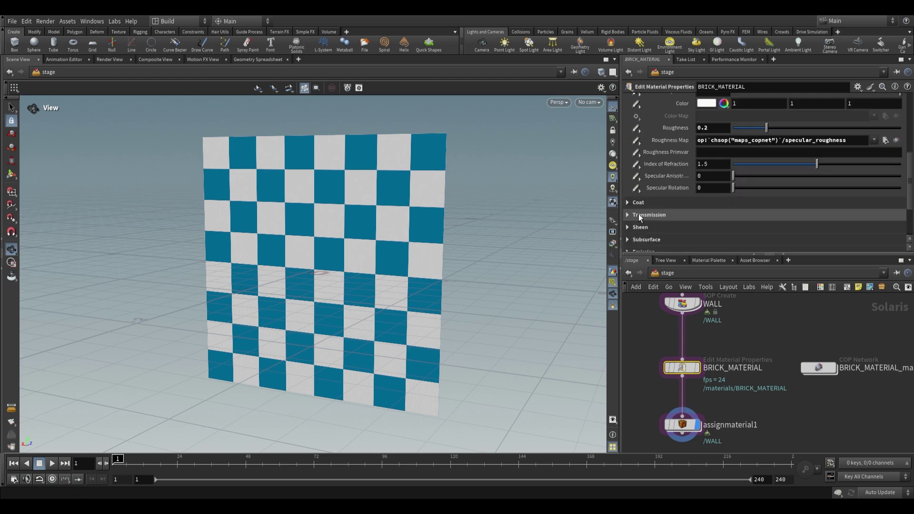
{"action": "left_click", "coordinate": [632, 202]}
{"action": "scroll", "coordinate": [665, 219], "scroll_direction": "down", "scroll_amount": 2}
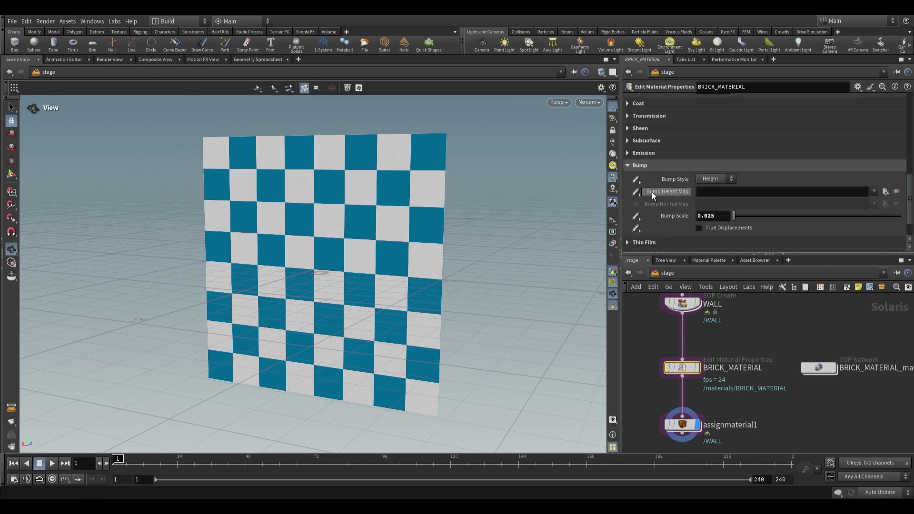
{"action": "left_click", "coordinate": [897, 193]}
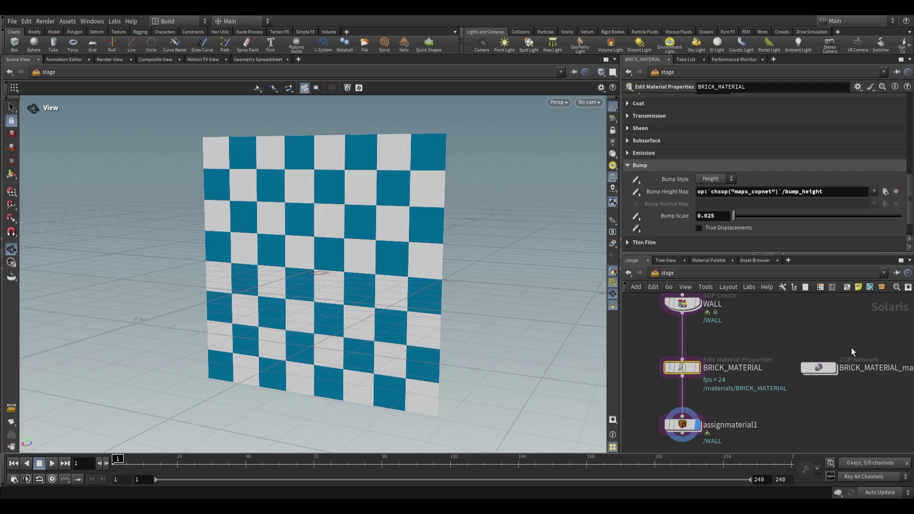
{"action": "triple_click", "coordinate": [804, 192]}
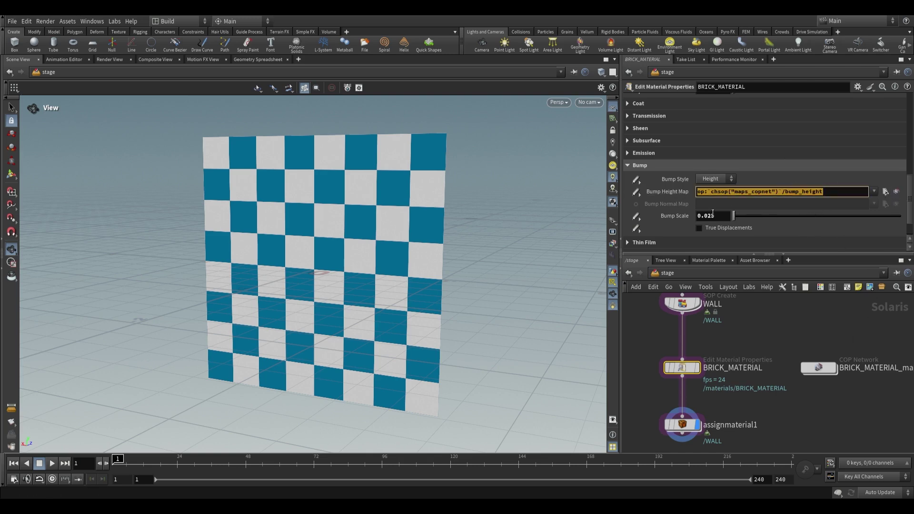
{"action": "left_click", "coordinate": [676, 193]}
{"action": "left_click", "coordinate": [676, 193]}
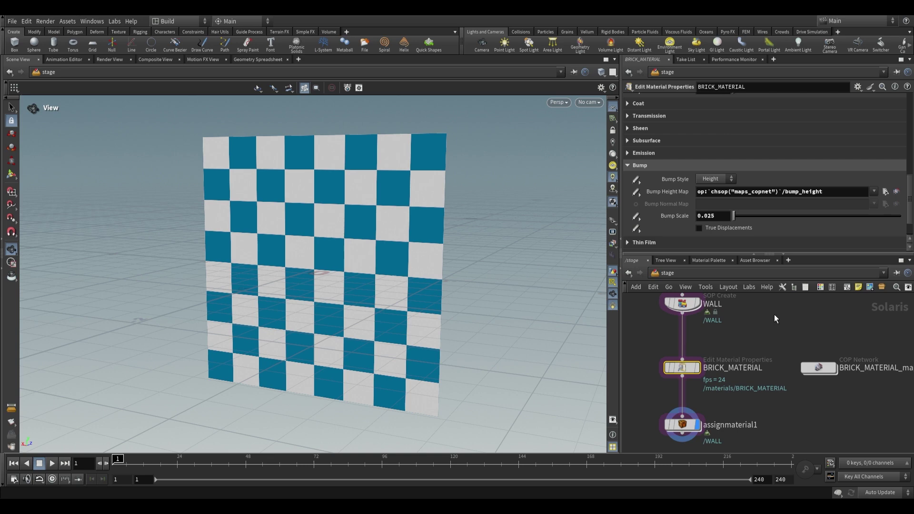
Open the BRICK_MATERIAL_maps COP network and enlarge the network editor
{"action": "double_click", "coordinate": [825, 372]}
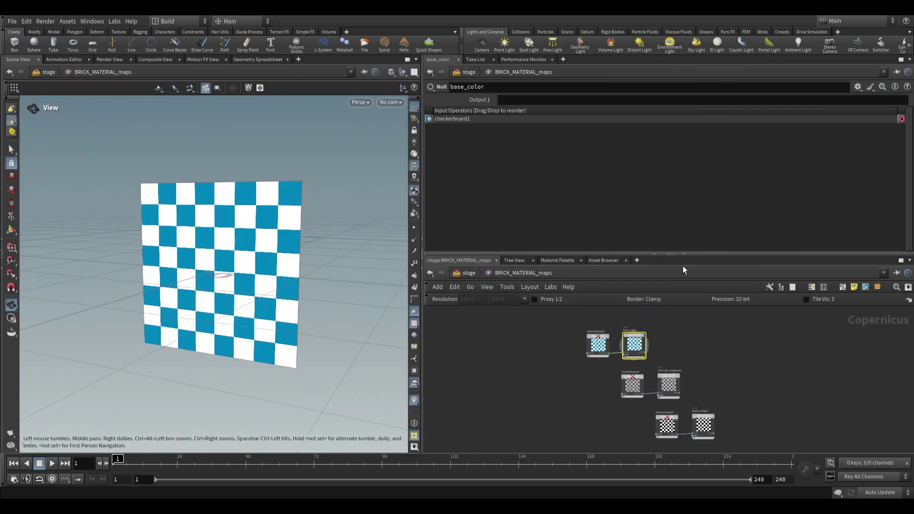
{"action": "left_click_drag", "start_coordinate": [671, 252], "coordinate": [672, 174]}
{"action": "scroll", "coordinate": [666, 314], "scroll_direction": "up", "scroll_amount": 3}
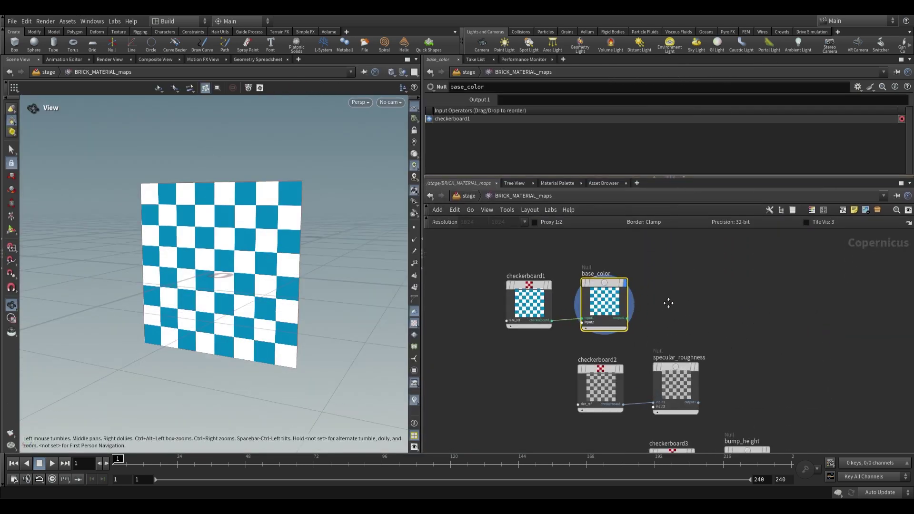
{"action": "middle_click_drag", "start_coordinate": [700, 348], "coordinate": [670, 290]}
Arrange the base_color, specular_roughness and bump_height output nulls in a column, spaced away from their checkerboard nodes
{"action": "left_click", "coordinate": [638, 320]}
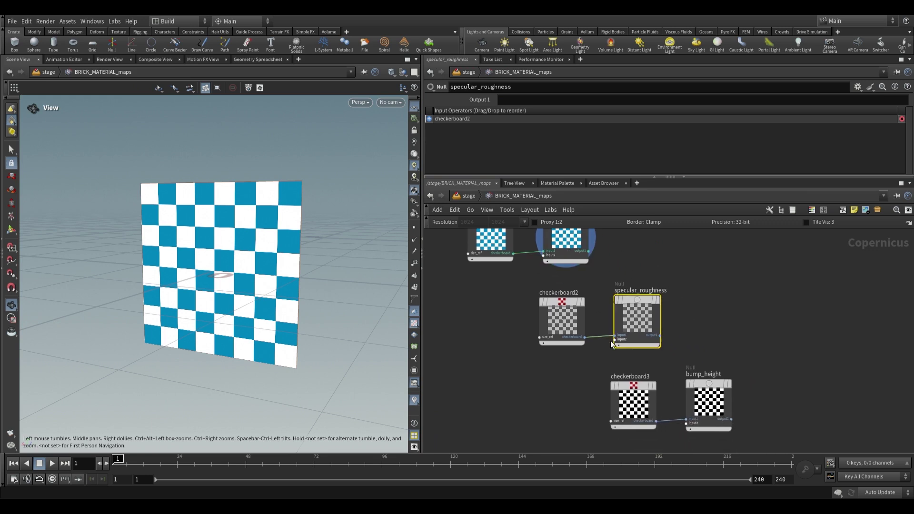
{"action": "left_click", "coordinate": [719, 399]}
{"action": "key", "text": "l"}
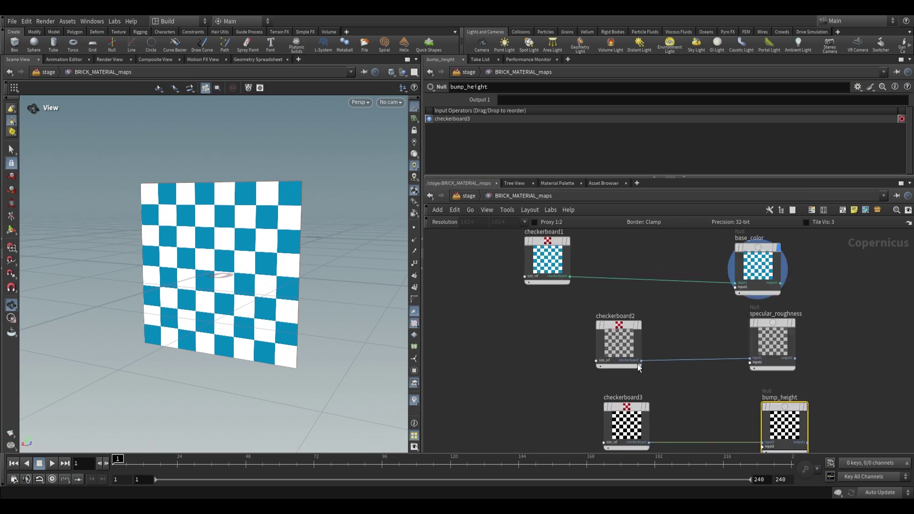
{"action": "left_click_drag", "start_coordinate": [572, 418], "coordinate": [557, 415]}
{"action": "scroll", "coordinate": [672, 388], "scroll_direction": "down", "scroll_amount": 2}
{"action": "middle_click_drag", "start_coordinate": [686, 394], "coordinate": [644, 379]}
Color the base_color, specular_roughness and bump_height output nulls red
{"action": "left_click_drag", "start_coordinate": [657, 422], "coordinate": [754, 286]}
{"action": "scroll", "coordinate": [676, 315], "scroll_direction": "up", "scroll_amount": 2}
{"action": "scroll", "coordinate": [630, 343], "scroll_direction": "down", "scroll_amount": 2}
{"action": "mouse_move", "coordinate": [620, 338]}
{"action": "middle_mouse_down"}
{"action": "mouse_move", "coordinate": [645, 327]}
{"action": "mouse_move", "coordinate": [640, 350]}
{"action": "mouse_move", "coordinate": [632, 340]}
{"action": "middle_mouse_up"}
{"action": "scroll", "coordinate": [677, 329], "scroll_direction": "down", "scroll_amount": 2}
{"action": "scroll", "coordinate": [640, 350], "scroll_direction": "up", "scroll_amount": 2}
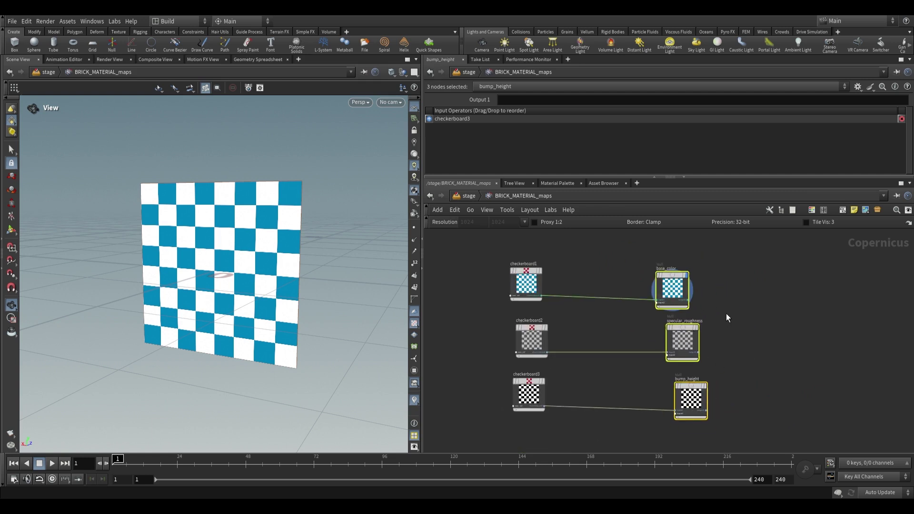
{"action": "key", "text": "c"}
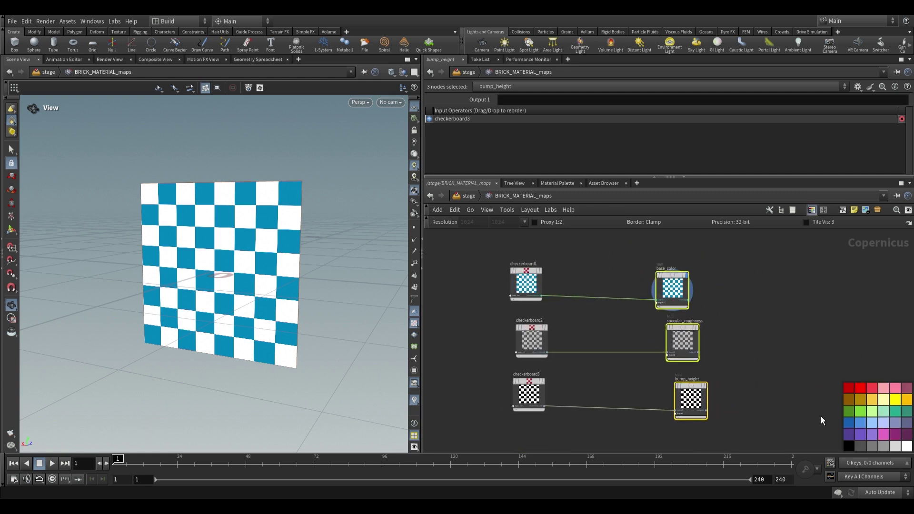
{"action": "left_click", "coordinate": [862, 392]}
Delete the three checkerboard nodes, align the output nulls, and close the color palette
{"action": "left_click_drag", "start_coordinate": [567, 422], "coordinate": [476, 286]}
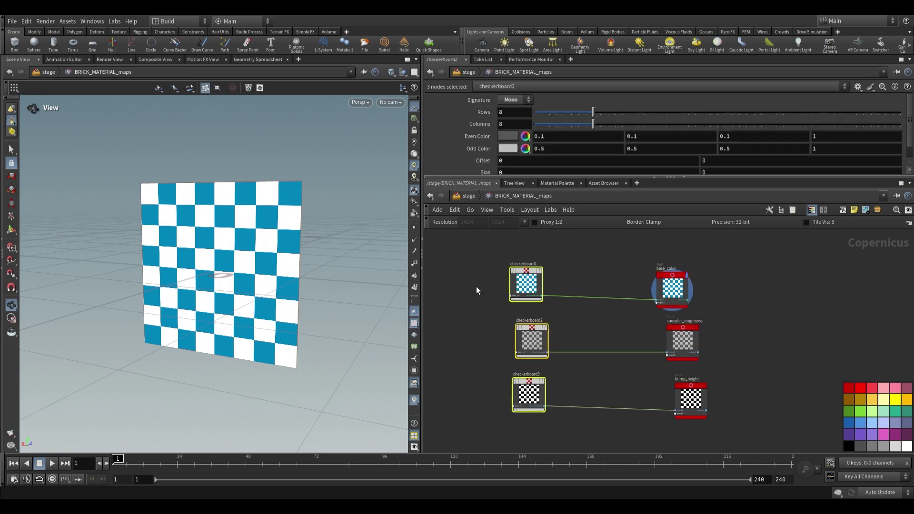
{"action": "key", "text": "Delete"}
{"action": "middle_click_drag", "start_coordinate": [599, 327], "coordinate": [598, 339]}
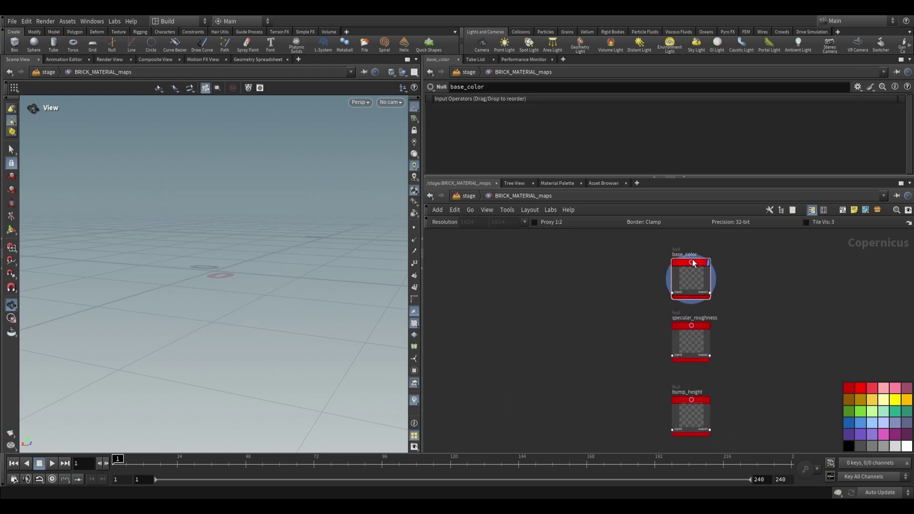
{"action": "key", "text": "c"}
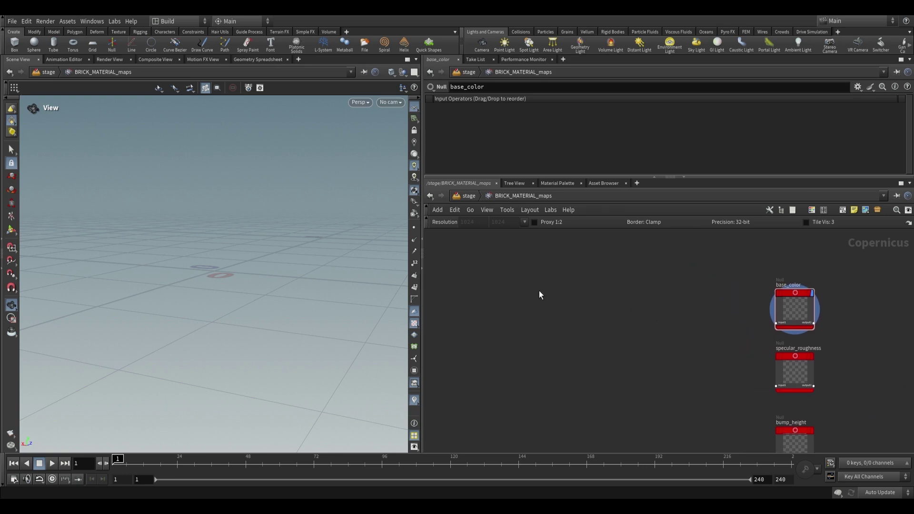
Add a Tile Pattern node away from the output nulls and make more room for its parameters
{"action": "key", "text": "Tab"}
{"action": "type", "text": "null"}
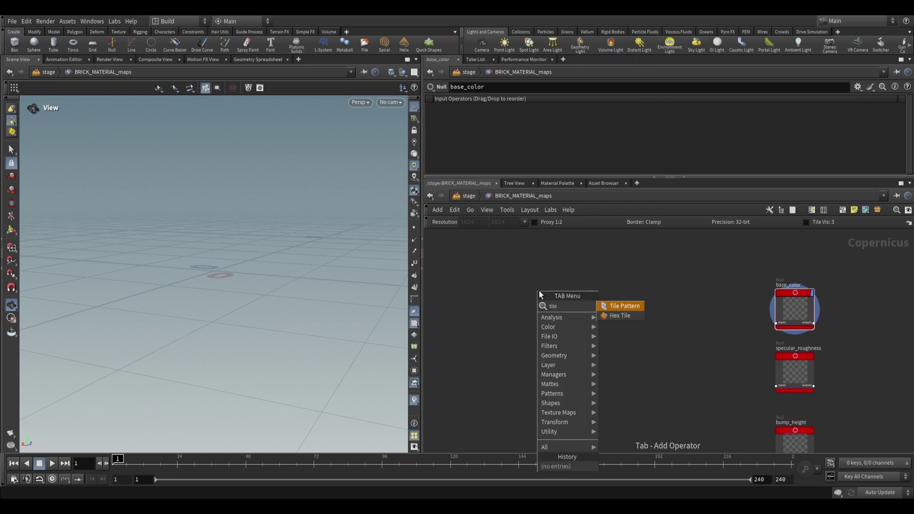
{"action": "key", "text": "Return"}
{"action": "left_click", "coordinate": [548, 293]}
{"action": "scroll", "coordinate": [548, 307], "scroll_direction": "up", "scroll_amount": 2}
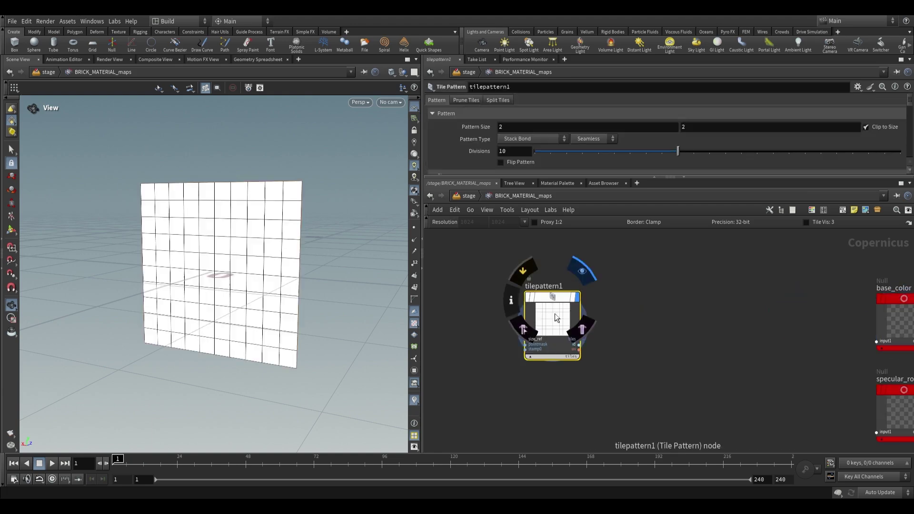
{"action": "scroll", "coordinate": [236, 226], "scroll_direction": "up", "scroll_amount": 5}
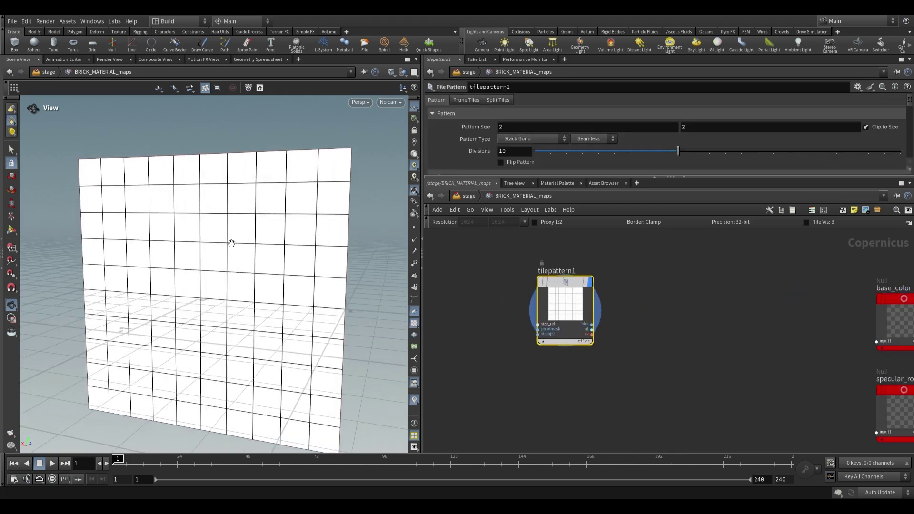
{"action": "left_click_drag", "start_coordinate": [665, 181], "coordinate": [637, 285]}
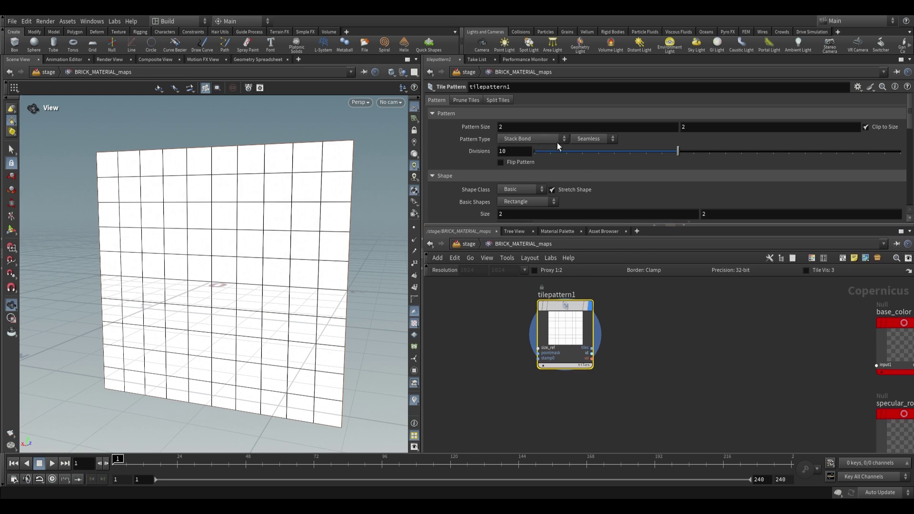
Try the Herringbone N:1 pattern type on the Tile Pattern node
{"action": "left_click", "coordinate": [540, 138]}
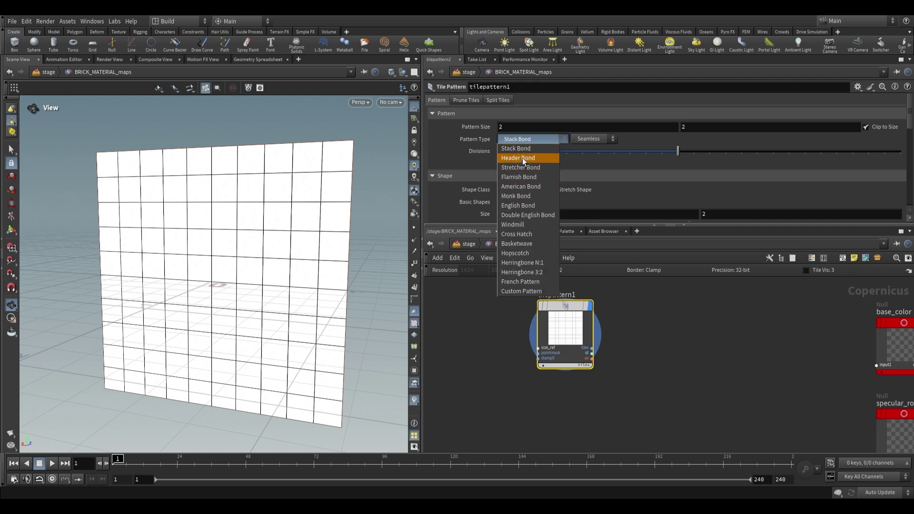
{"action": "left_click", "coordinate": [524, 263]}
{"action": "left_click_drag", "start_coordinate": [243, 226], "coordinate": [277, 260]}
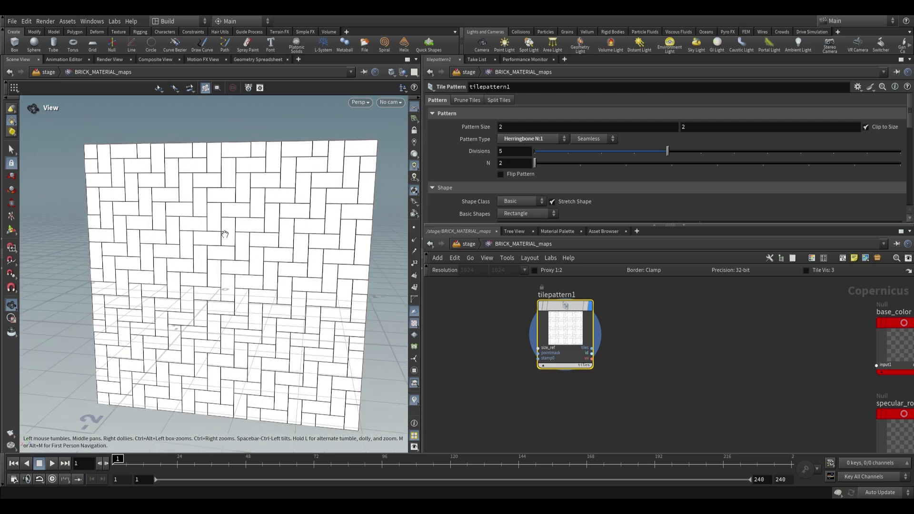
Set the Tile Pattern node's pattern type to Stretcher Bond
{"action": "left_click", "coordinate": [540, 141]}
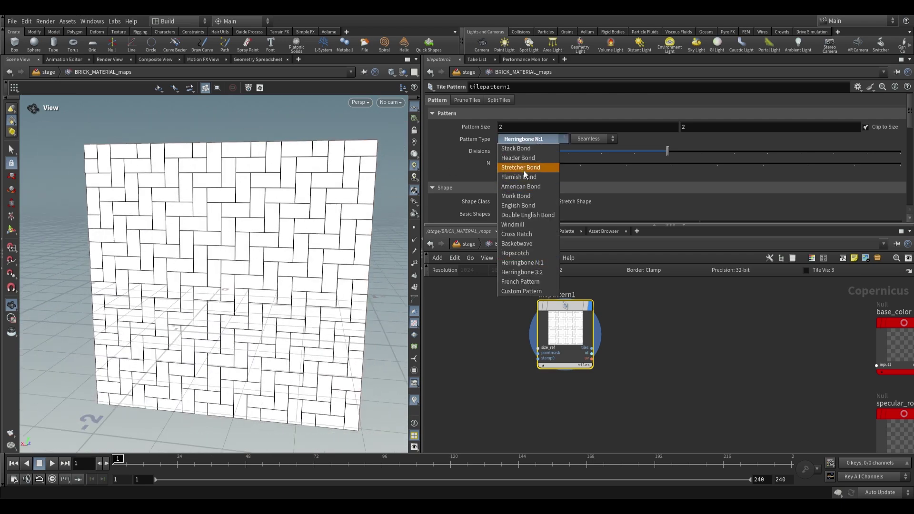
{"action": "left_click", "coordinate": [524, 169]}
{"action": "left_click_drag", "start_coordinate": [304, 210], "coordinate": [288, 183]}
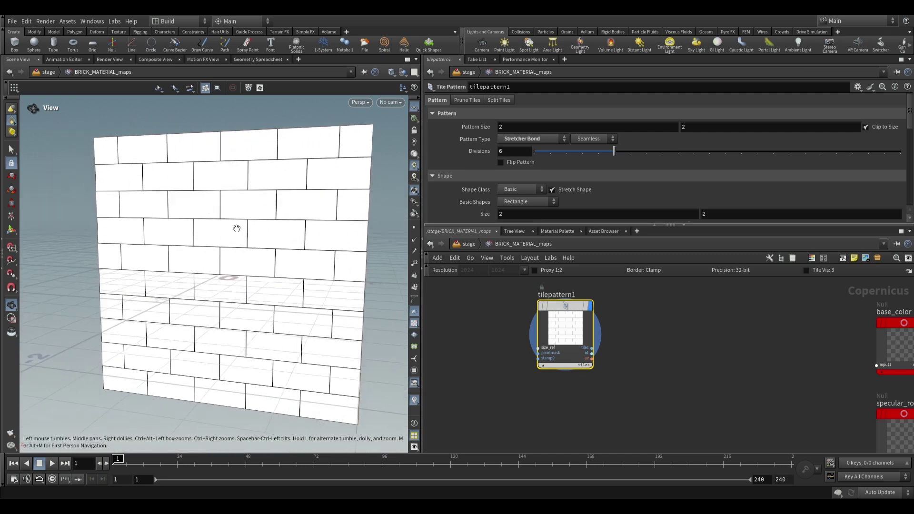
{"action": "scroll", "coordinate": [604, 363], "scroll_direction": "up", "scroll_amount": 2}
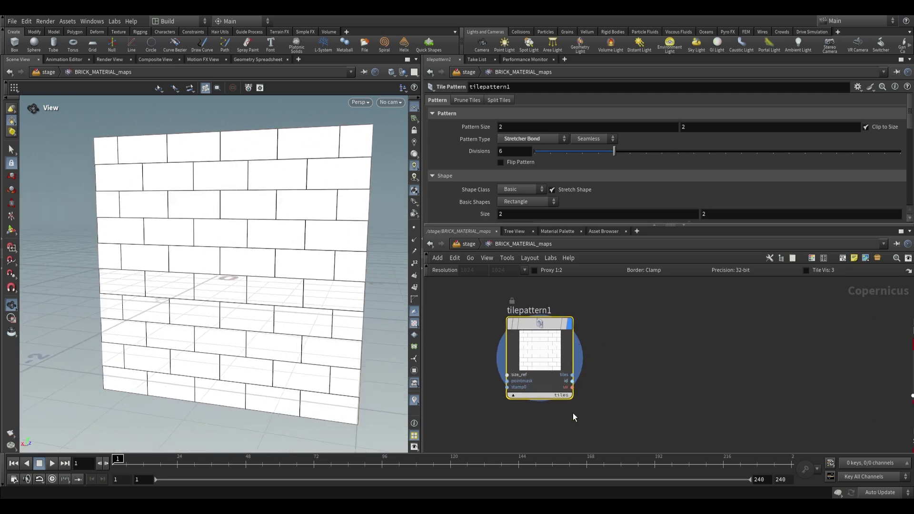
{"action": "scroll", "coordinate": [598, 370], "scroll_direction": "up", "scroll_amount": 1}
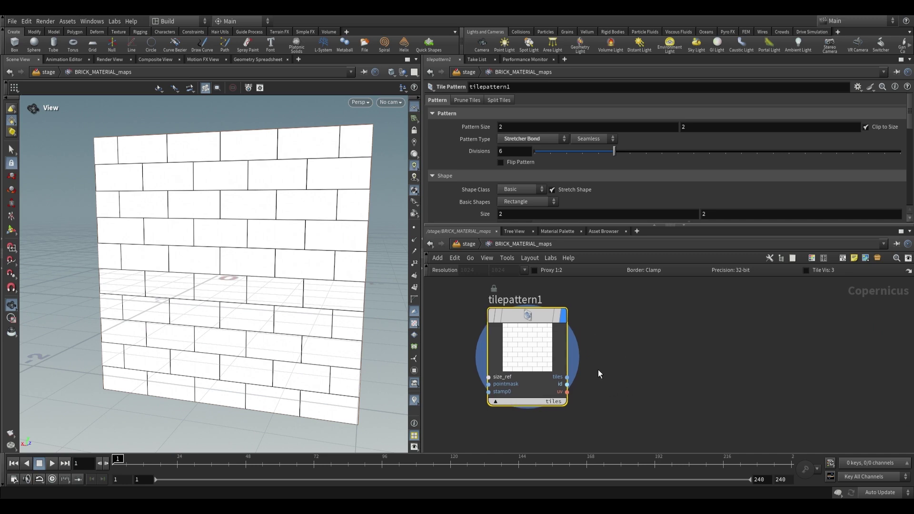
{"action": "left_click_drag", "start_coordinate": [214, 281], "coordinate": [240, 267]}
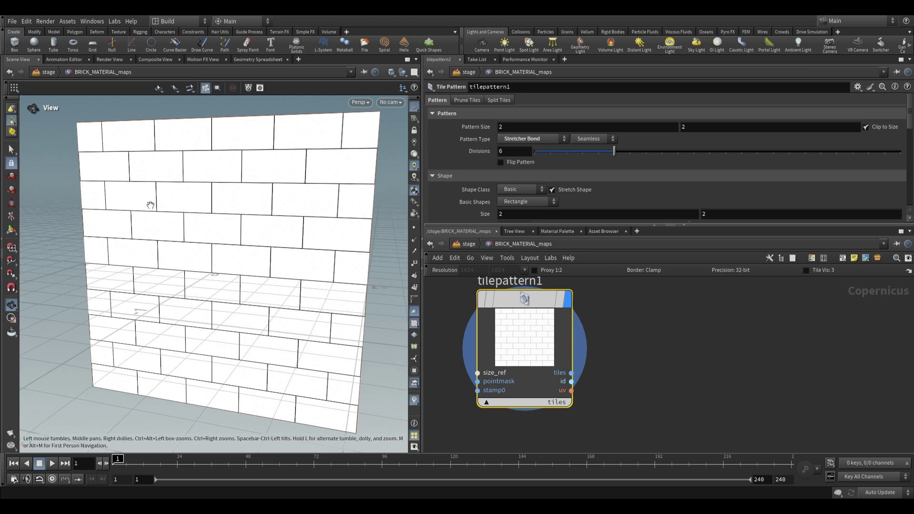
{"action": "left_click_drag", "start_coordinate": [251, 302], "coordinate": [301, 275]}
Switch the Tile Pattern node's displayed output to id
{"action": "middle_click_drag", "start_coordinate": [598, 364], "coordinate": [591, 358]}
{"action": "left_click", "coordinate": [565, 395]}
{"action": "left_click", "coordinate": [566, 411]}
{"action": "mouse_move", "coordinate": [274, 276]}
{"action": "left_mouse_down"}
{"action": "mouse_move", "coordinate": [292, 266]}
{"action": "mouse_move", "coordinate": [280, 272]}
{"action": "left_mouse_up"}
{"action": "left_click_drag", "start_coordinate": [233, 392], "coordinate": [148, 172]}
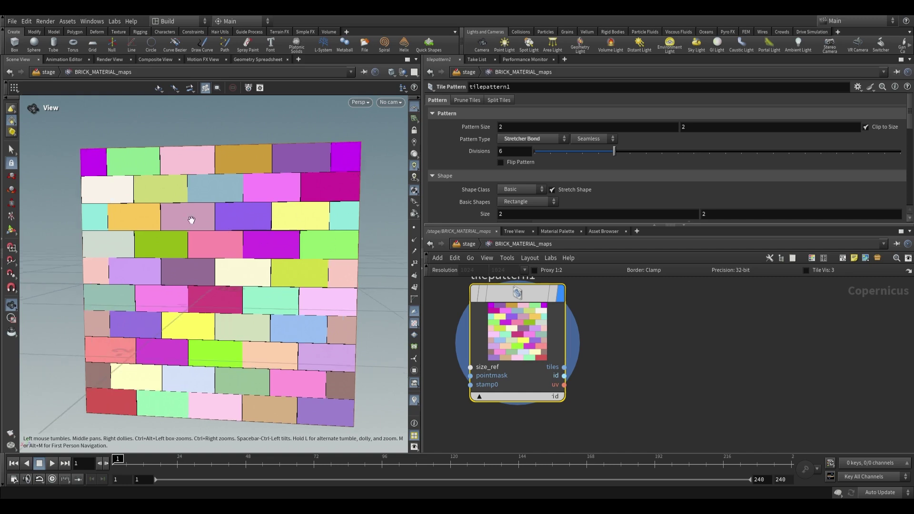
Examine the per-brick id colors up close along opposite edges of the tile pattern
{"action": "middle_click_drag", "start_coordinate": [190, 218], "coordinate": [195, 226]}
{"action": "scroll", "coordinate": [108, 193], "scroll_direction": "up", "scroll_amount": 1}
{"action": "middle_click_drag", "start_coordinate": [108, 200], "coordinate": [159, 221]}
{"action": "scroll", "coordinate": [151, 191], "scroll_direction": "up", "scroll_amount": 5}
{"action": "middle_click_drag", "start_coordinate": [148, 151], "coordinate": [121, 179]}
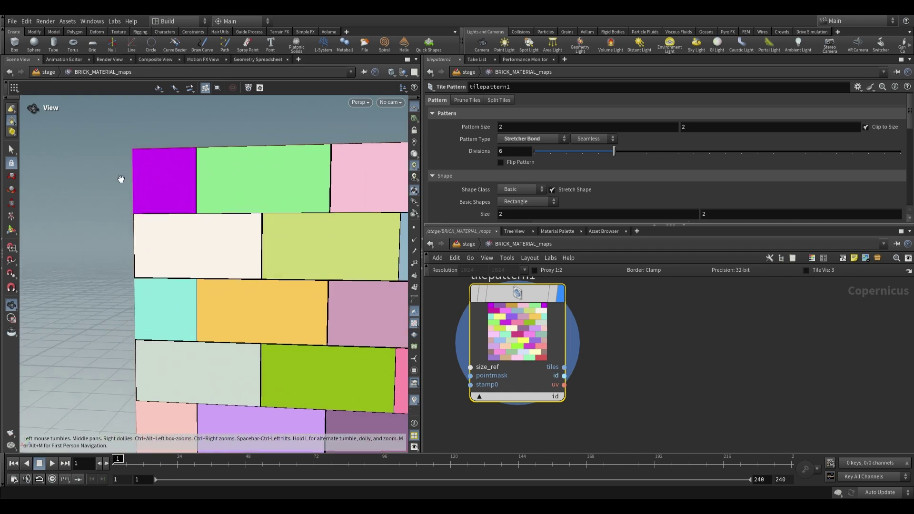
{"action": "middle_click_drag", "start_coordinate": [199, 268], "coordinate": [195, 201]}
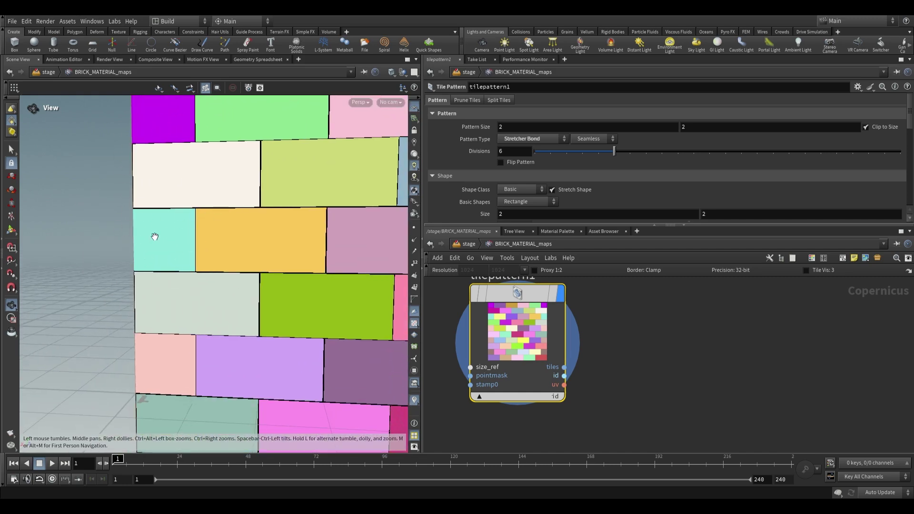
{"action": "scroll", "coordinate": [140, 263], "scroll_direction": "down", "scroll_amount": 2}
{"action": "scroll", "coordinate": [311, 249], "scroll_direction": "down", "scroll_amount": 1}
{"action": "middle_click_drag", "start_coordinate": [380, 249], "coordinate": [280, 253]}
{"action": "middle_click_drag", "start_coordinate": [349, 247], "coordinate": [167, 243]}
{"action": "scroll", "coordinate": [295, 245], "scroll_direction": "up", "scroll_amount": 2}
{"action": "middle_click_drag", "start_coordinate": [295, 245], "coordinate": [362, 220]}
{"action": "scroll", "coordinate": [274, 212], "scroll_direction": "down", "scroll_amount": 2}
{"action": "scroll", "coordinate": [312, 220], "scroll_direction": "down", "scroll_amount": 2}
{"action": "middle_click_drag", "start_coordinate": [252, 220], "coordinate": [241, 214]}
{"action": "scroll", "coordinate": [242, 218], "scroll_direction": "down", "scroll_amount": 2}
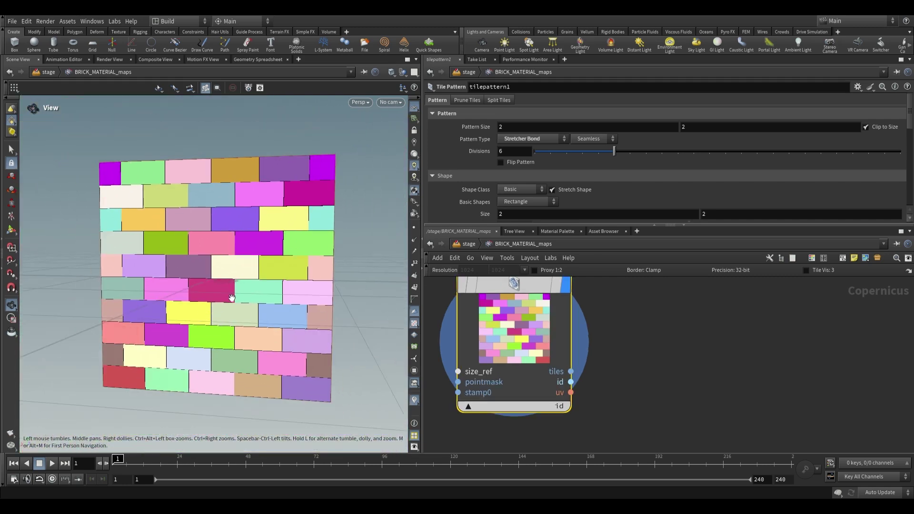
{"action": "scroll", "coordinate": [234, 298], "scroll_direction": "down", "scroll_amount": 2}
{"action": "middle_click_drag", "start_coordinate": [235, 305], "coordinate": [227, 310]}
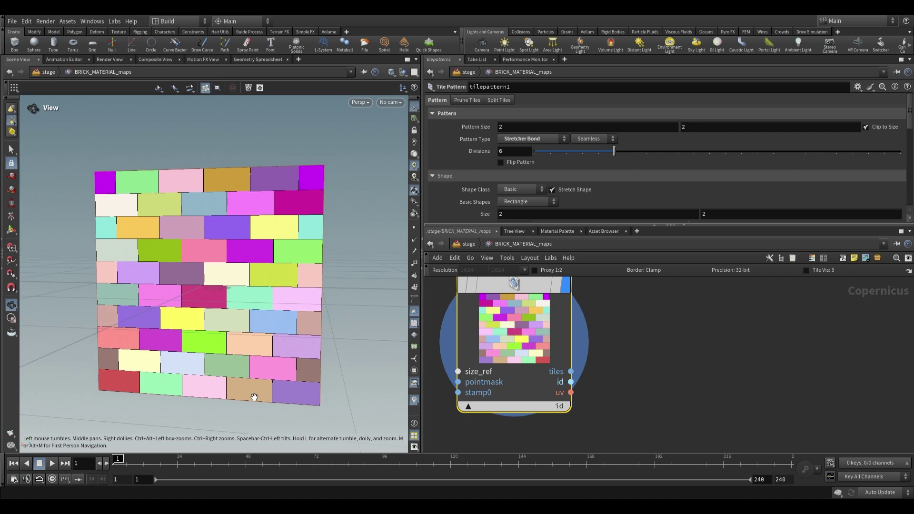
Switch the Tile Pattern node's displayed output to uv and examine the per-brick gradients
{"action": "left_click", "coordinate": [560, 402]}
{"action": "left_click", "coordinate": [572, 424]}
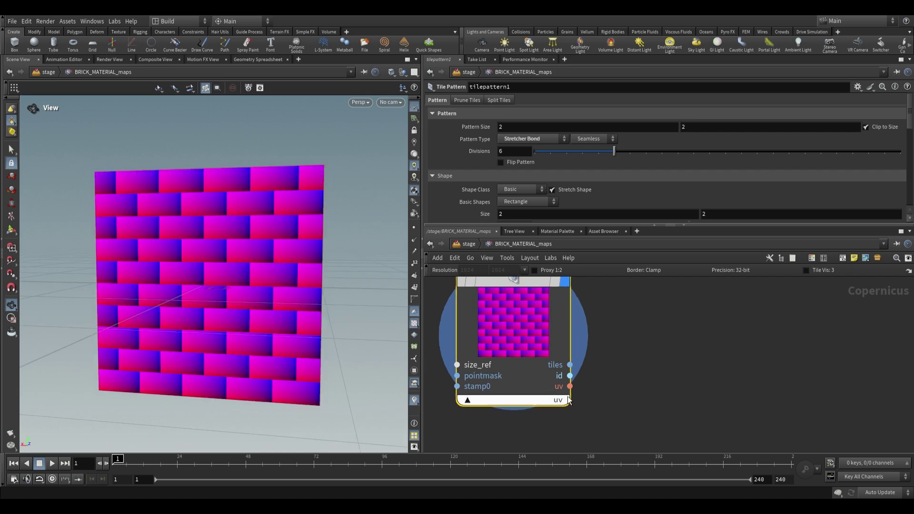
{"action": "scroll", "coordinate": [237, 281], "scroll_direction": "up", "scroll_amount": 2}
{"action": "left_click_drag", "start_coordinate": [237, 282], "coordinate": [211, 269]}
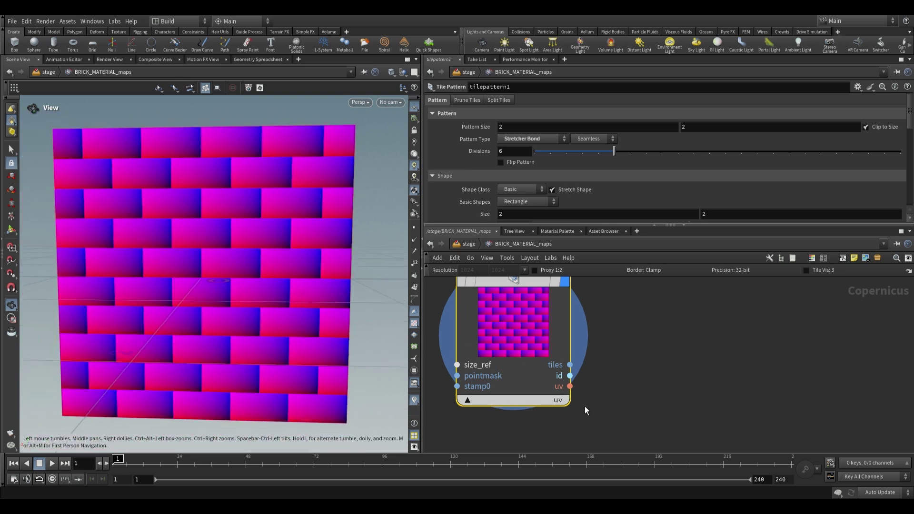
{"action": "scroll", "coordinate": [580, 381], "scroll_direction": "down", "scroll_amount": 2}
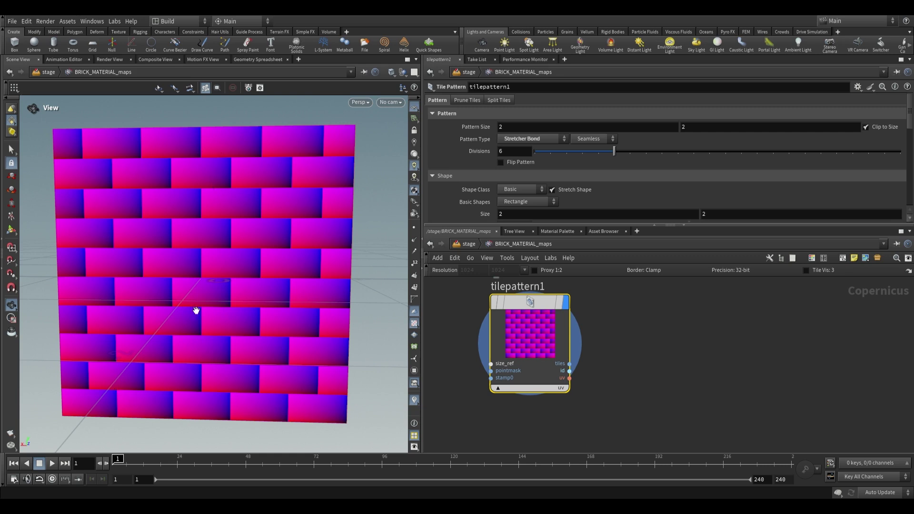
Add a Fractal Noise node below the Tile Pattern node and preview its result
{"action": "left_click_drag", "start_coordinate": [230, 252], "coordinate": [267, 269]}
{"action": "scroll", "coordinate": [599, 305], "scroll_direction": "down", "scroll_amount": 1}
{"action": "middle_click_drag", "start_coordinate": [633, 382], "coordinate": [613, 370]}
{"action": "key", "text": "Tab"}
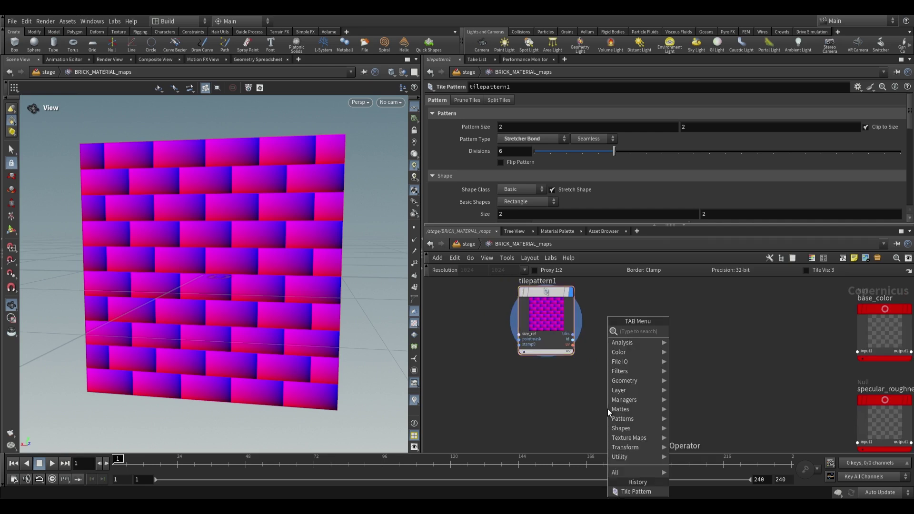
{"action": "type", "text": "fract"}
{"action": "key", "text": "Return"}
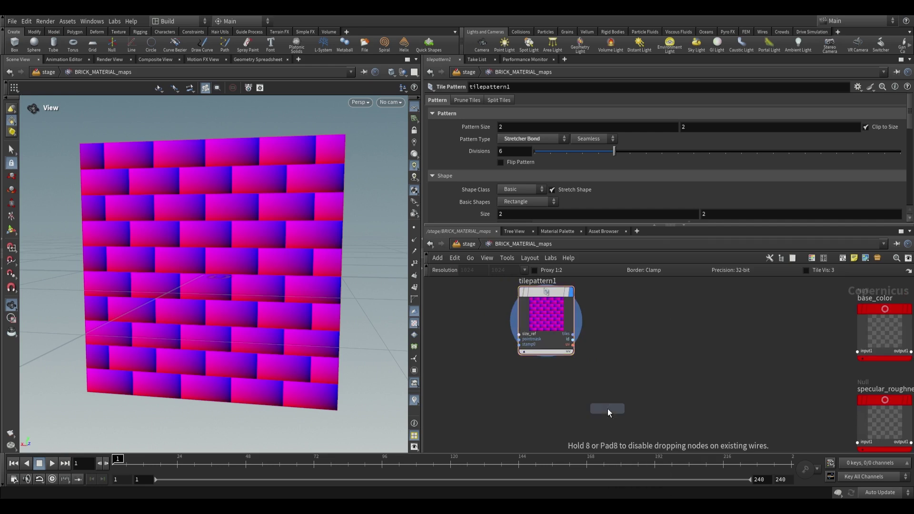
{"action": "left_click", "coordinate": [623, 381]}
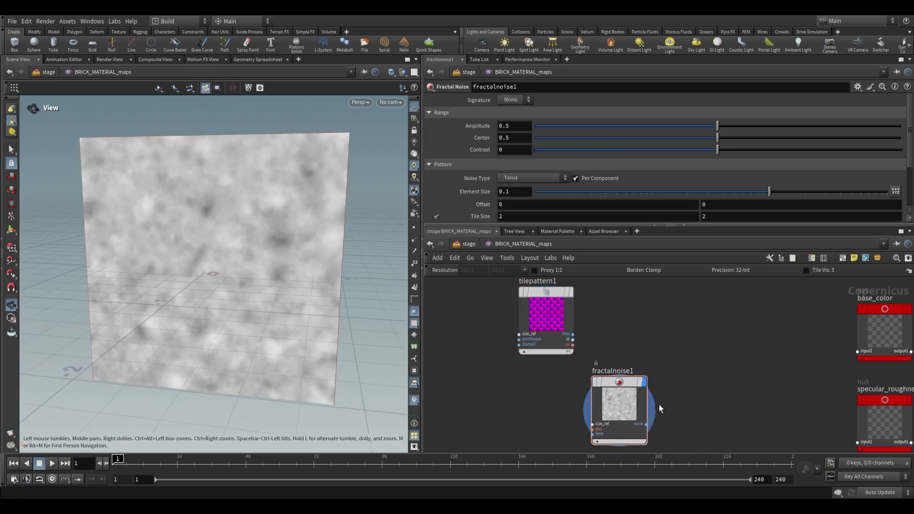
{"action": "scroll", "coordinate": [608, 399], "scroll_direction": "up", "scroll_amount": 2}
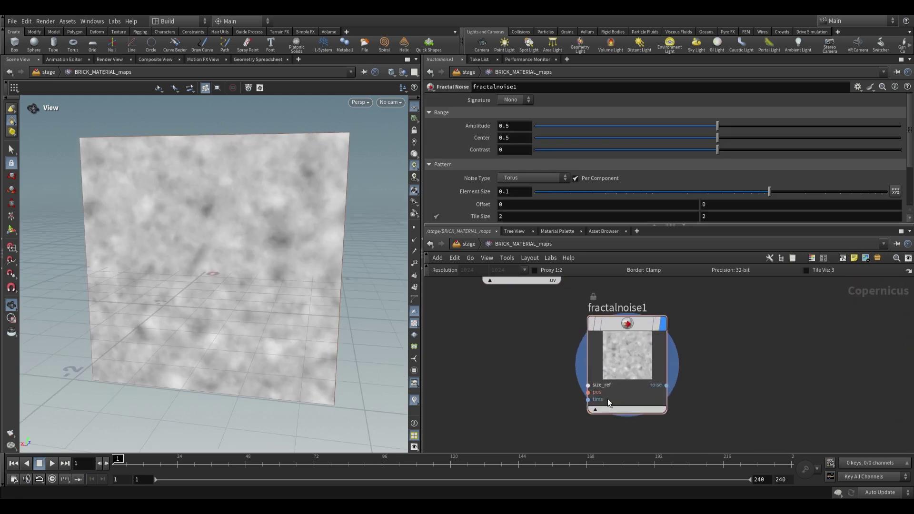
{"action": "left_click_drag", "start_coordinate": [286, 319], "coordinate": [270, 304]}
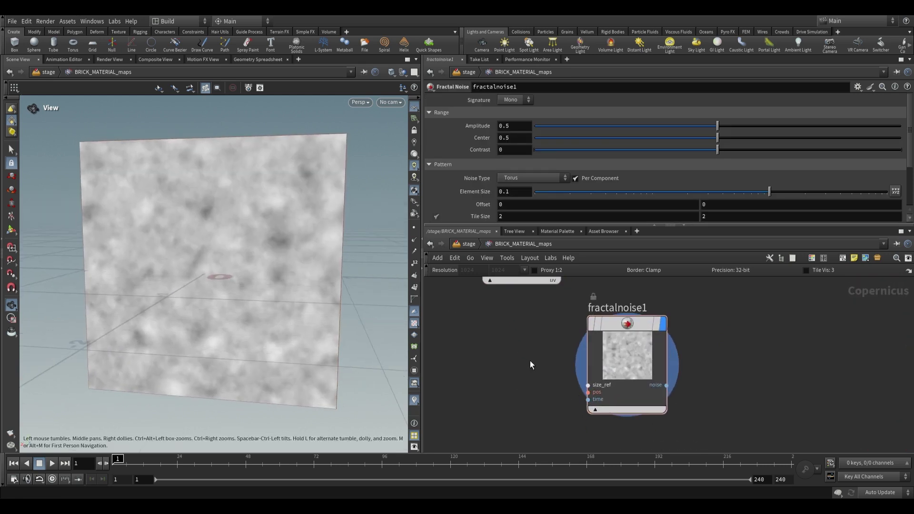
Add a UV Map node beside the fractal noise and connect its uv output to the noise's pos input
{"action": "middle_click_drag", "start_coordinate": [530, 362], "coordinate": [593, 374]}
{"action": "scroll", "coordinate": [594, 374], "scroll_direction": "down", "scroll_amount": 1}
{"action": "middle_click_drag", "start_coordinate": [505, 370], "coordinate": [535, 374]}
{"action": "key", "text": "Tab"}
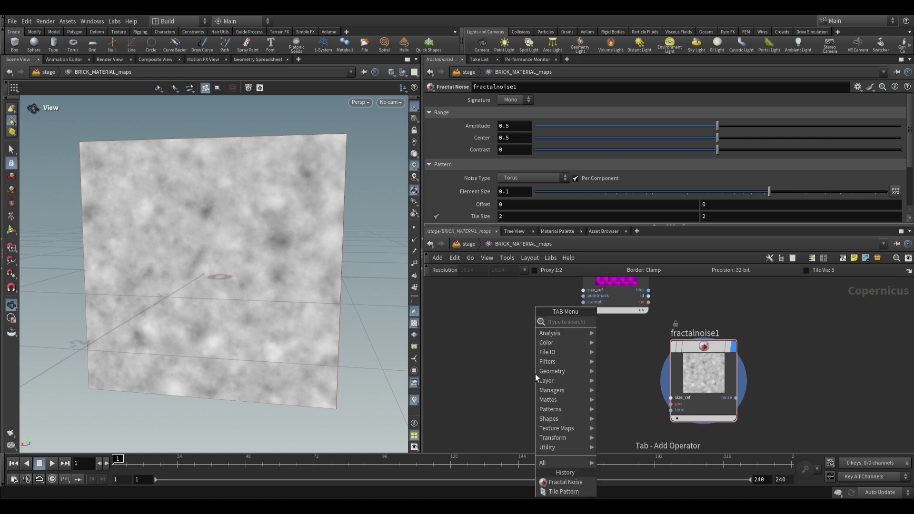
{"action": "type", "text": "uv"}
{"action": "key", "text": "Return"}
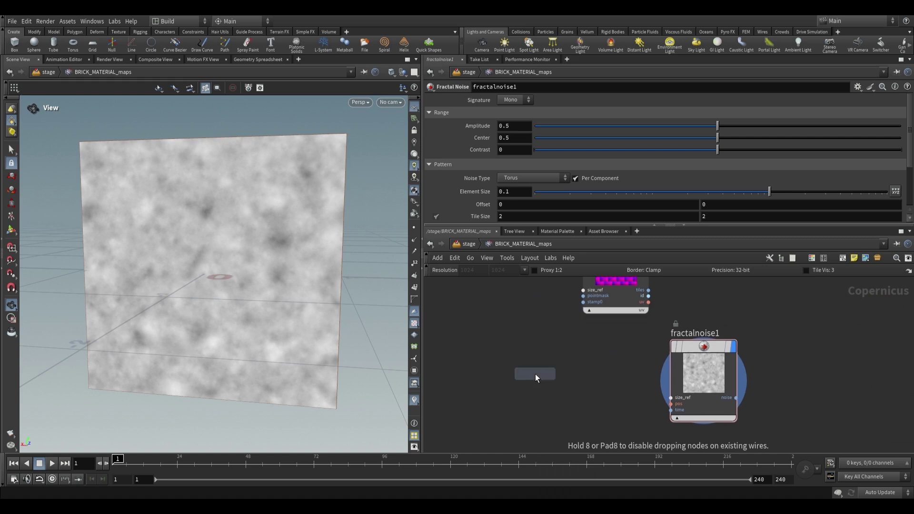
{"action": "left_click", "coordinate": [535, 374]}
{"action": "left_click", "coordinate": [567, 360]}
{"action": "left_click_drag", "start_coordinate": [570, 407], "coordinate": [693, 399]}
Keep the fractal noise displayed, reposition its node slightly, and bypass the UV Map node feeding it
{"action": "left_click", "coordinate": [732, 347]}
{"action": "left_click_drag", "start_coordinate": [713, 346], "coordinate": [711, 356]}
{"action": "mouse_move", "coordinate": [524, 357]}
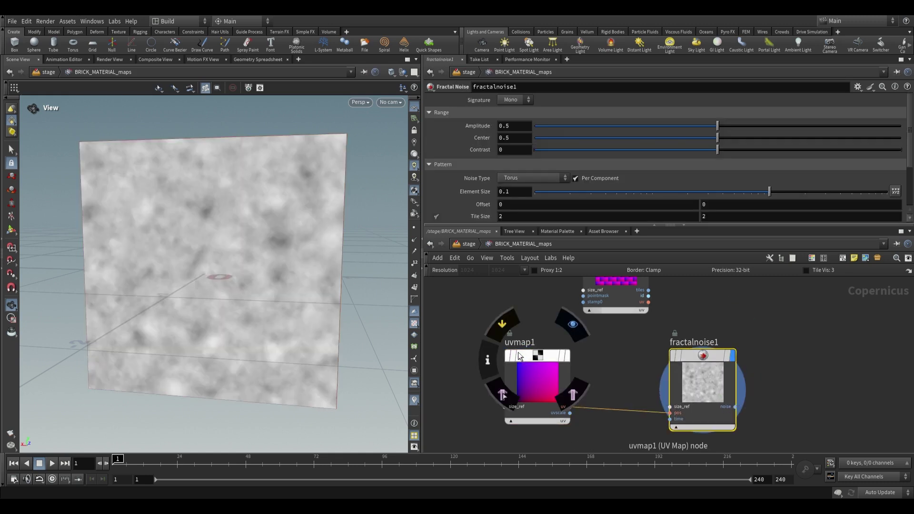
{"action": "left_click", "coordinate": [508, 315]}
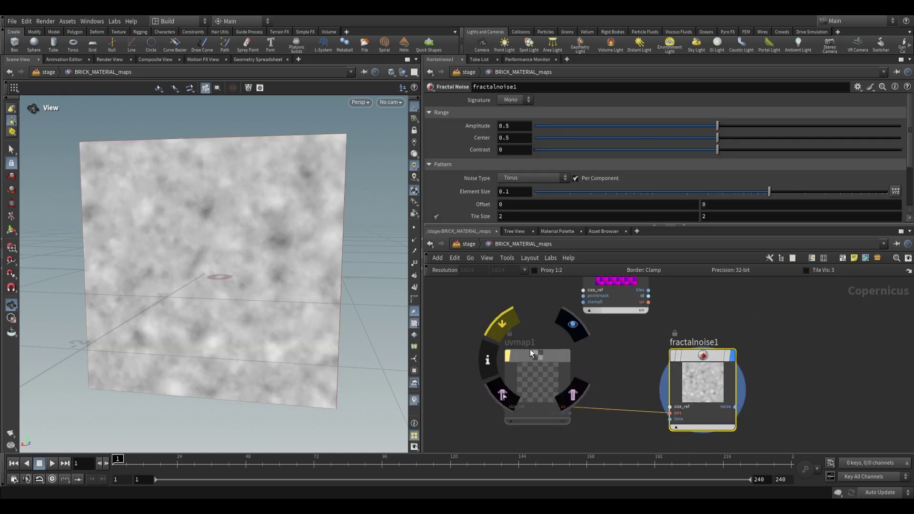
Display the UV Map node in the viewport and examine its gradient
{"action": "scroll", "coordinate": [690, 382], "scroll_direction": "up", "scroll_amount": 2}
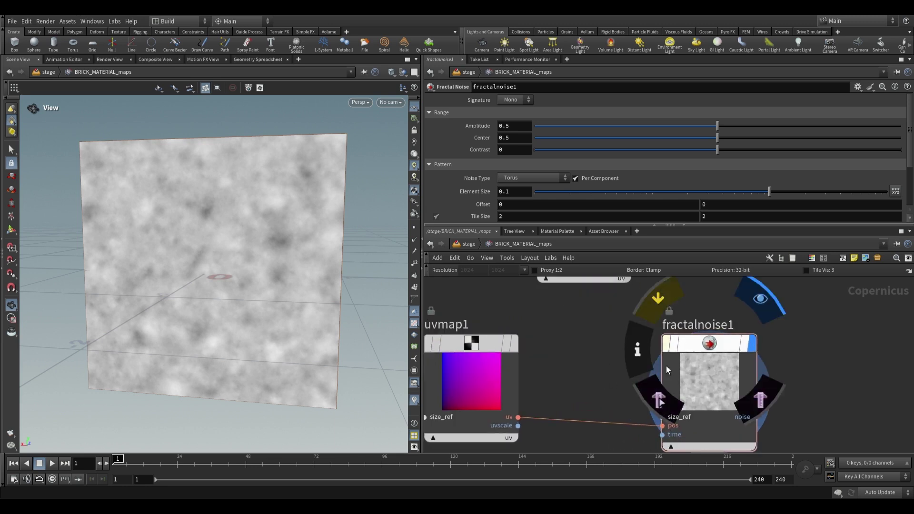
{"action": "scroll", "coordinate": [668, 365], "scroll_direction": "down", "scroll_amount": 1}
{"action": "left_click", "coordinate": [540, 347]}
{"action": "left_click", "coordinate": [546, 351]}
{"action": "left_click_drag", "start_coordinate": [291, 267], "coordinate": [322, 241]}
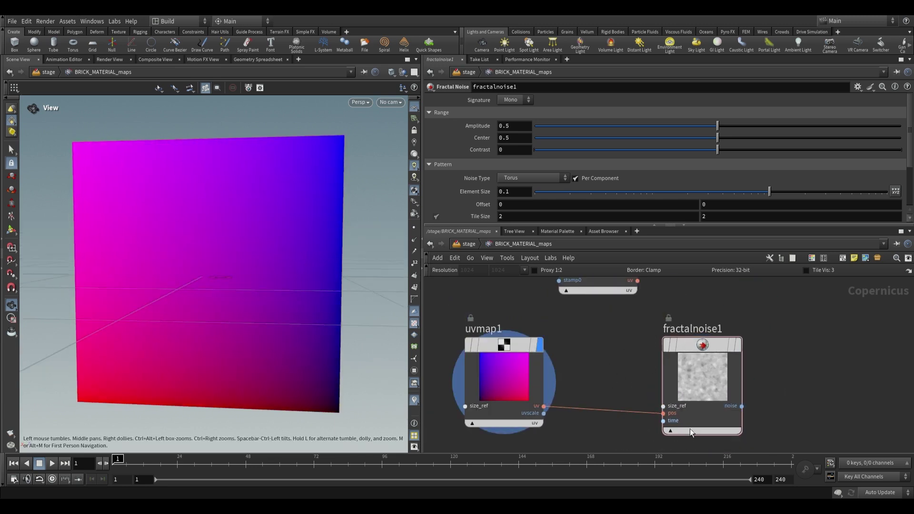
Insert a UV Transform node between the UV Map and Fractal Noise nodes, rotating it 46.4 degrees with the noise displayed
{"action": "scroll", "coordinate": [559, 427], "scroll_direction": "down", "scroll_amount": 1}
{"action": "key", "text": "Tab"}
{"action": "type", "text": "trans"}
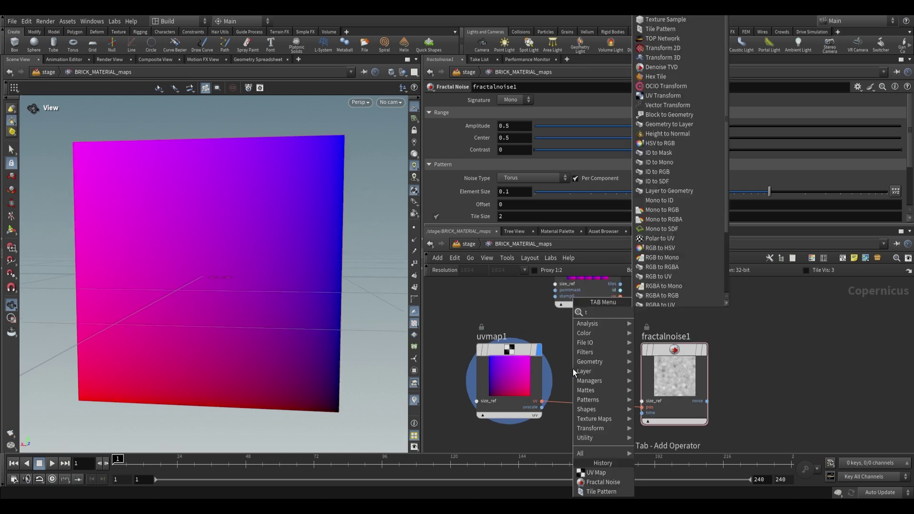
{"action": "key", "text": "Down"}
{"action": "key", "text": "Down"}
{"action": "key", "text": "Down"}
{"action": "key", "text": "Return"}
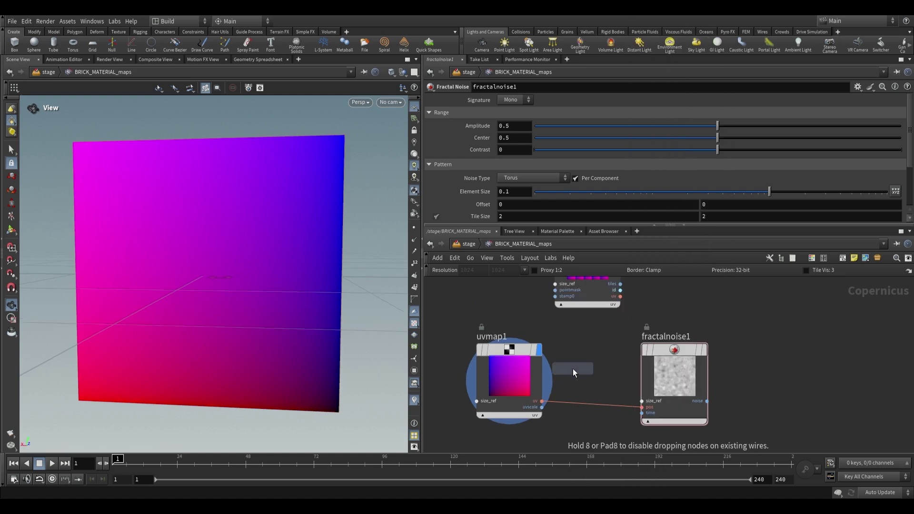
{"action": "left_click", "coordinate": [628, 352]}
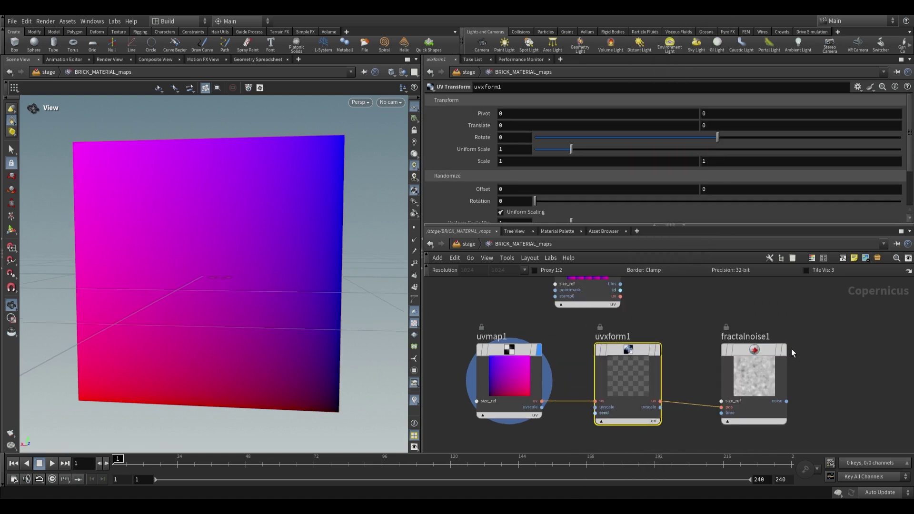
{"action": "left_click", "coordinate": [784, 350]}
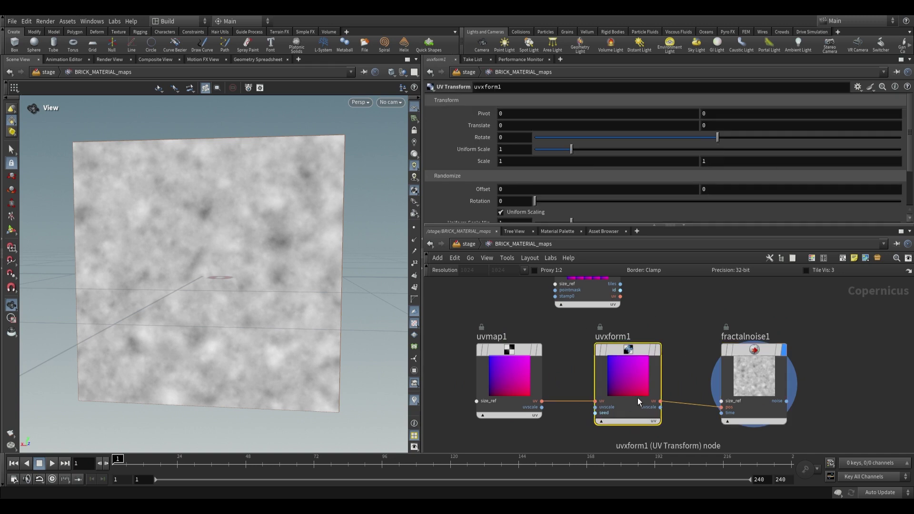
{"action": "left_click_drag", "start_coordinate": [720, 137], "coordinate": [765, 138]}
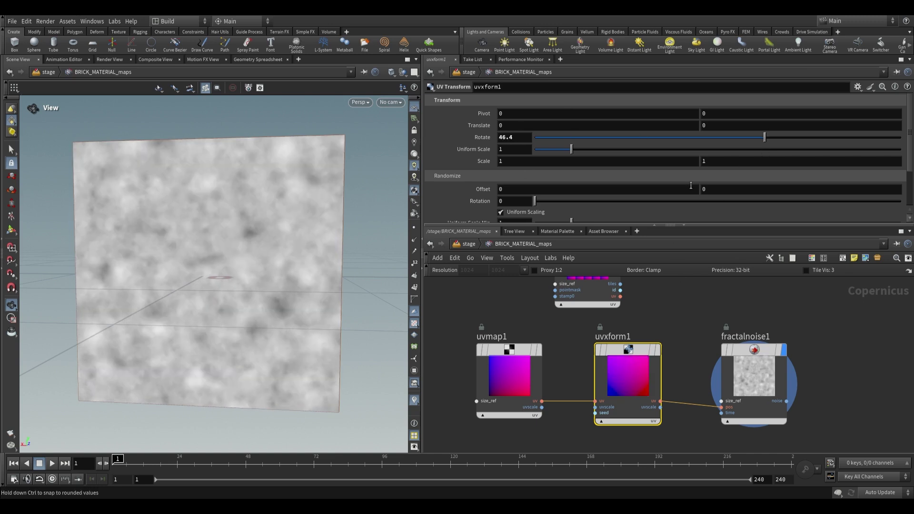
Delete the UV Transform node and move the Fractal Noise node closer to the UV Map node
{"action": "key", "text": "Delete"}
{"action": "left_click_drag", "start_coordinate": [759, 372], "coordinate": [658, 368]}
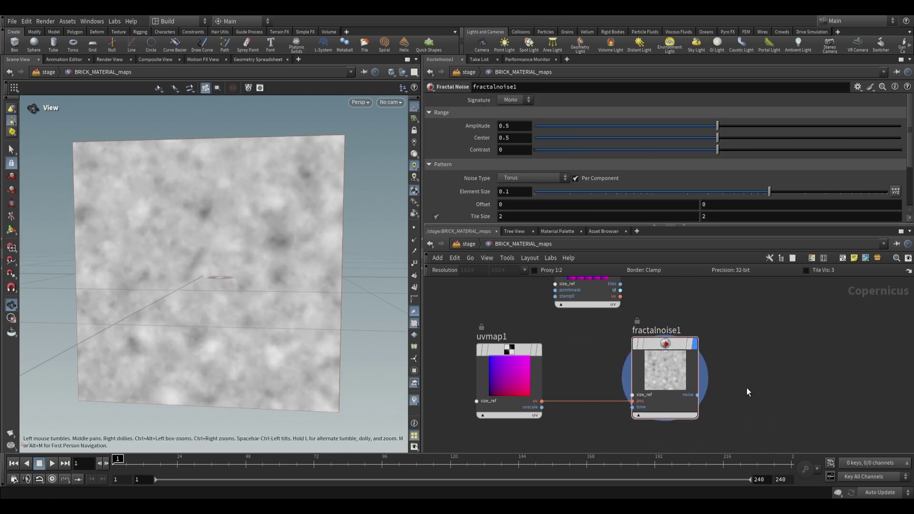
{"action": "scroll", "coordinate": [716, 359], "scroll_direction": "down", "scroll_amount": 2}
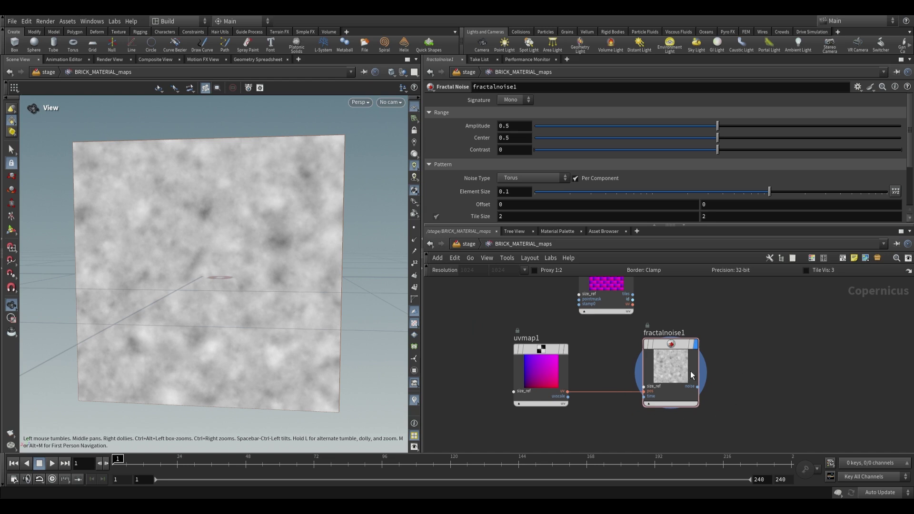
{"action": "scroll", "coordinate": [567, 352], "scroll_direction": "up", "scroll_amount": 2}
Display the UV Map node and examine how its colors change across the plane from corner to corner
{"action": "mouse_move", "coordinate": [576, 327]}
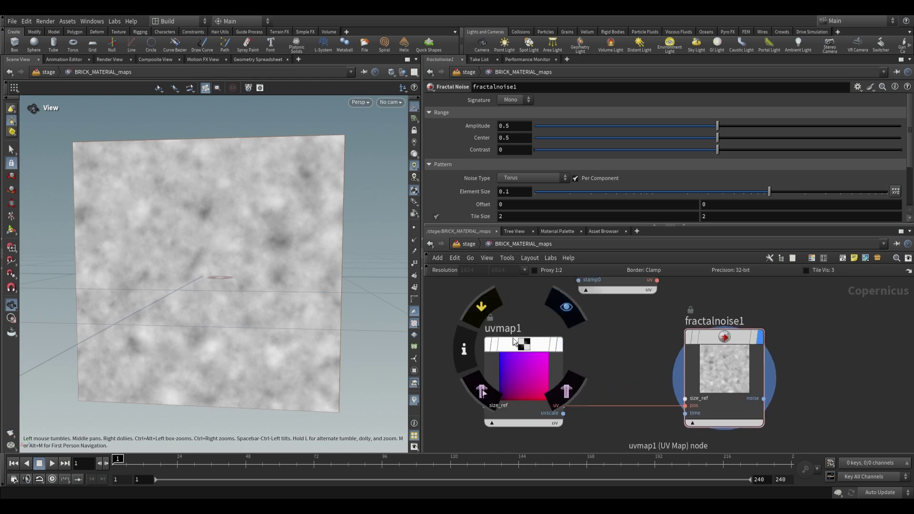
{"action": "left_click", "coordinate": [562, 349]}
{"action": "left_click", "coordinate": [513, 366]}
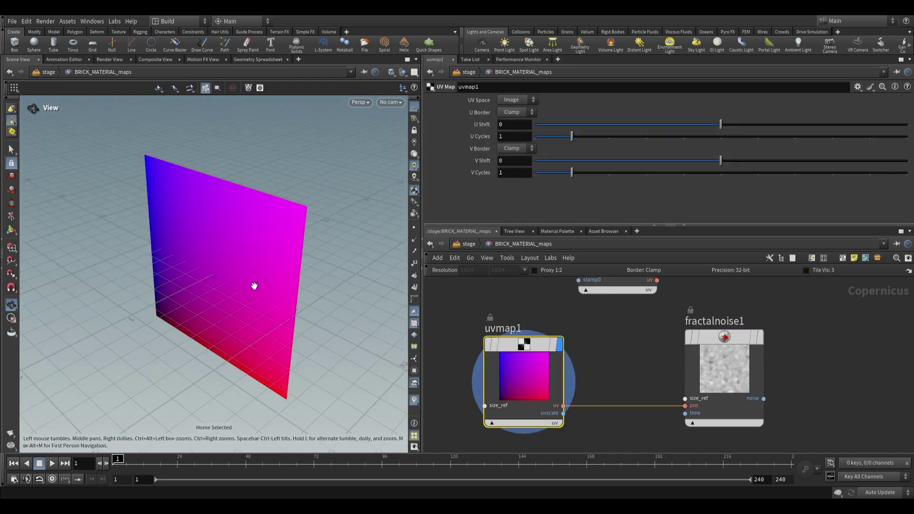
{"action": "left_click_drag", "start_coordinate": [222, 287], "coordinate": [275, 309]}
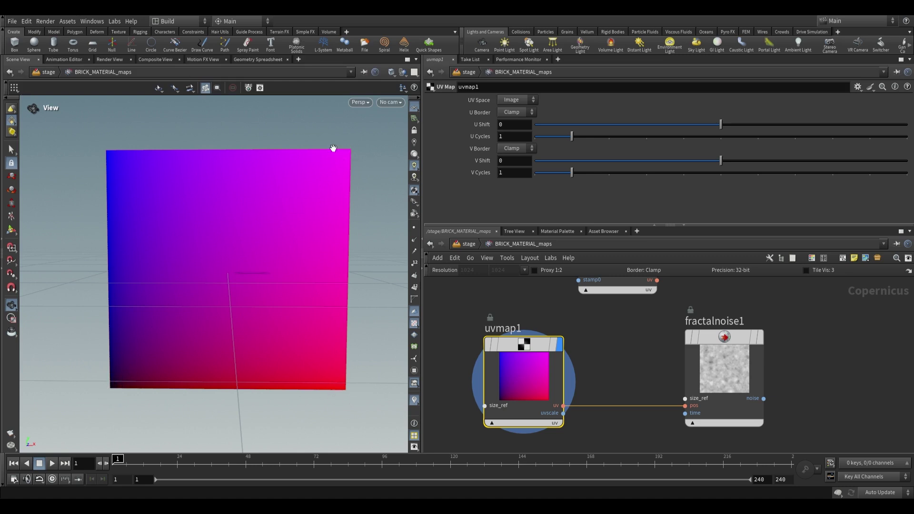
{"action": "left_click_drag", "start_coordinate": [322, 188], "coordinate": [306, 231]}
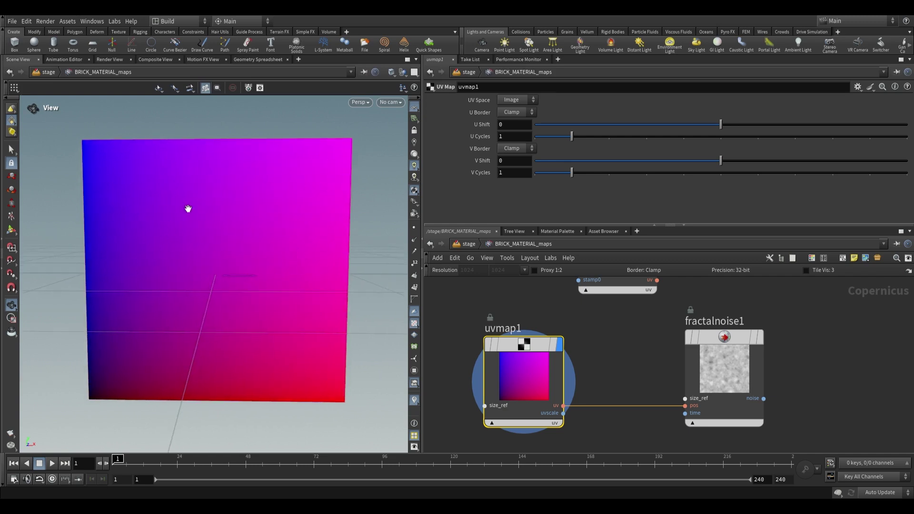
{"action": "left_click_drag", "start_coordinate": [188, 208], "coordinate": [135, 378]}
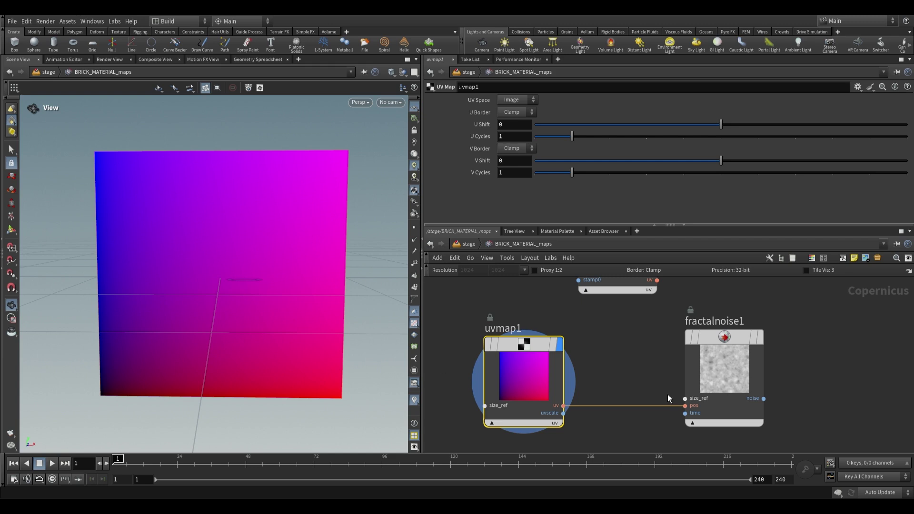
Insert a Mirror node between the UV Map and Fractal Noise nodes and preview the mirrored noise
{"action": "key", "text": "Tab"}
{"action": "type", "text": "ble"}
{"action": "key", "text": "Return"}
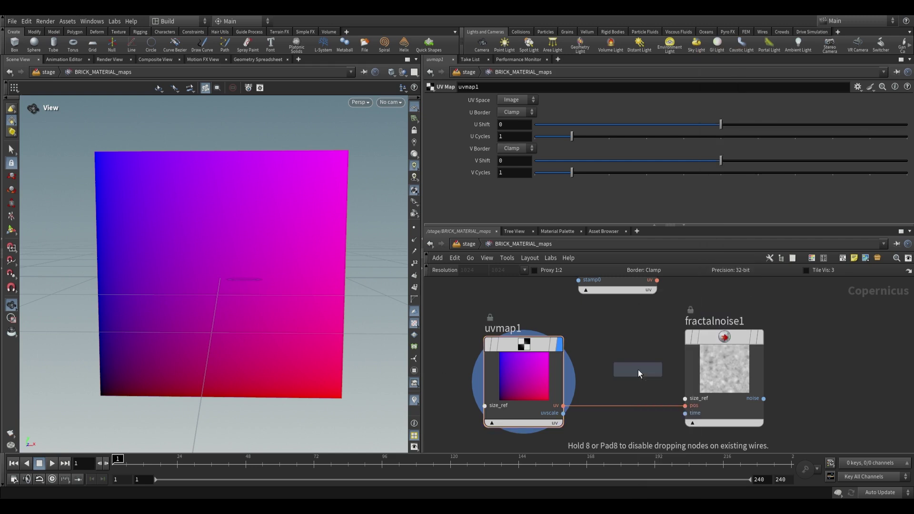
{"action": "left_click", "coordinate": [619, 405]}
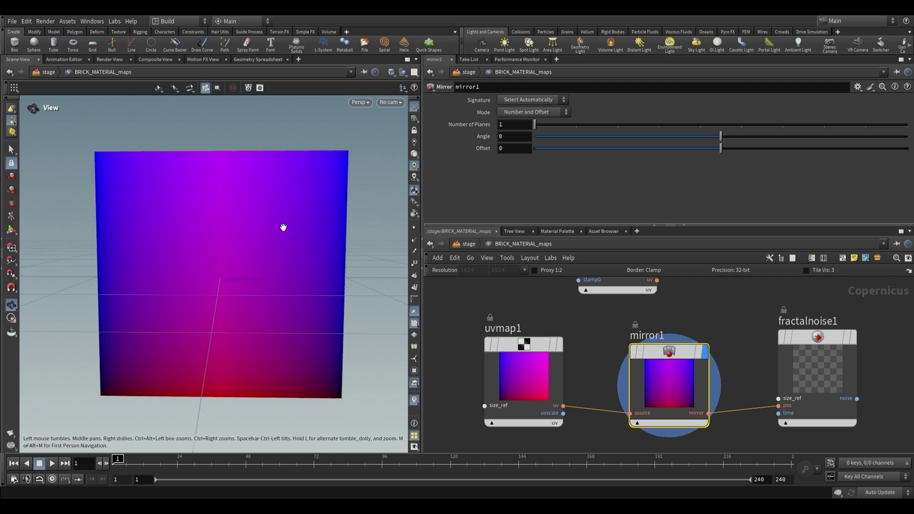
{"action": "left_click", "coordinate": [853, 337]}
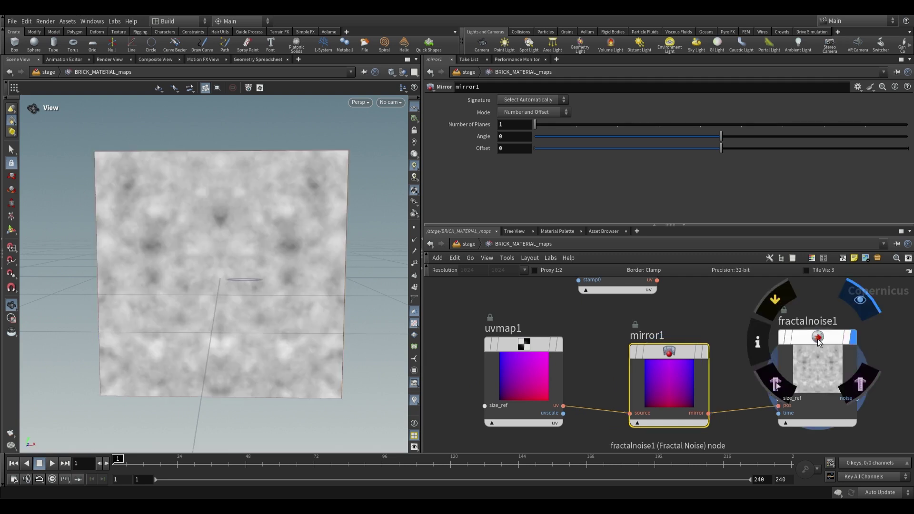
Remove the Mirror node so the UV Map feeds the fractal noise directly, and display the UV Map
{"action": "left_click", "coordinate": [816, 341]}
{"action": "key", "text": "space+g"}
{"action": "scroll", "coordinate": [262, 274], "scroll_direction": "down", "scroll_amount": 2}
{"action": "left_click_drag", "start_coordinate": [261, 270], "coordinate": [259, 281]}
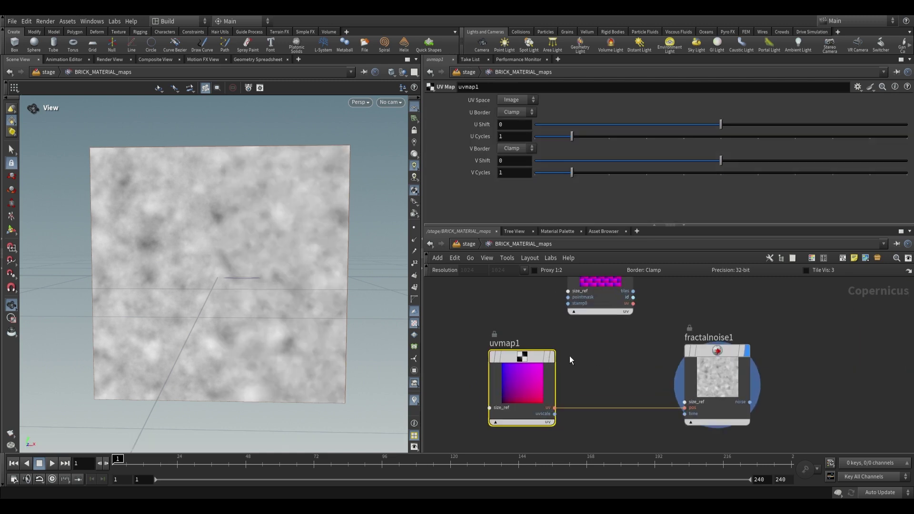
{"action": "left_click", "coordinate": [552, 357]}
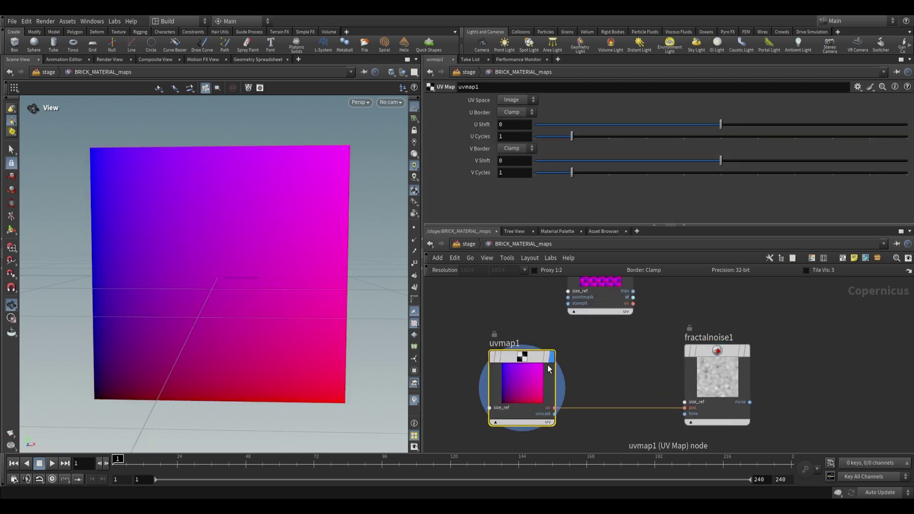
Remove the UV Map node and display the Tile Pattern's uv output to examine the gradient on each brick
{"action": "scroll", "coordinate": [548, 369], "scroll_direction": "down", "scroll_amount": 2}
{"action": "scroll", "coordinate": [587, 369], "scroll_direction": "up", "scroll_amount": 2}
{"action": "middle_click_drag", "start_coordinate": [605, 360], "coordinate": [596, 361]}
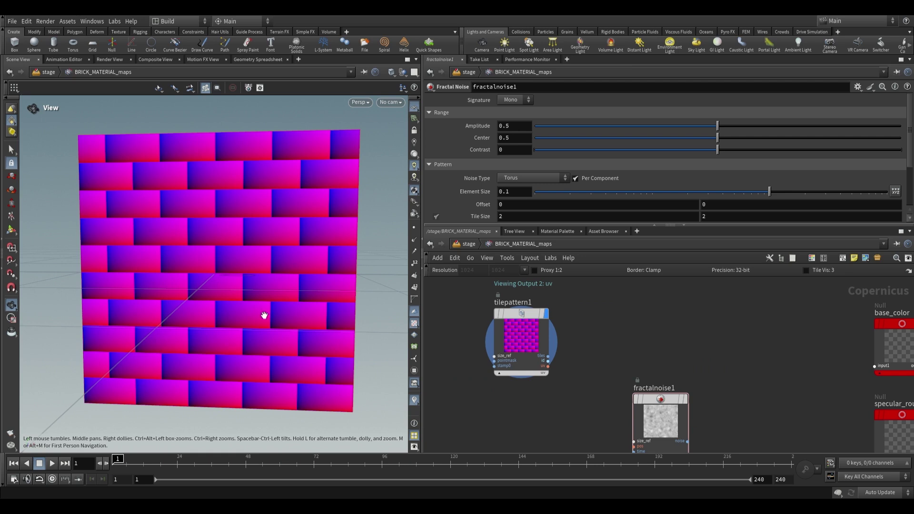
{"action": "left_click_drag", "start_coordinate": [264, 316], "coordinate": [261, 307]}
{"action": "scroll", "coordinate": [248, 203], "scroll_direction": "up", "scroll_amount": 2}
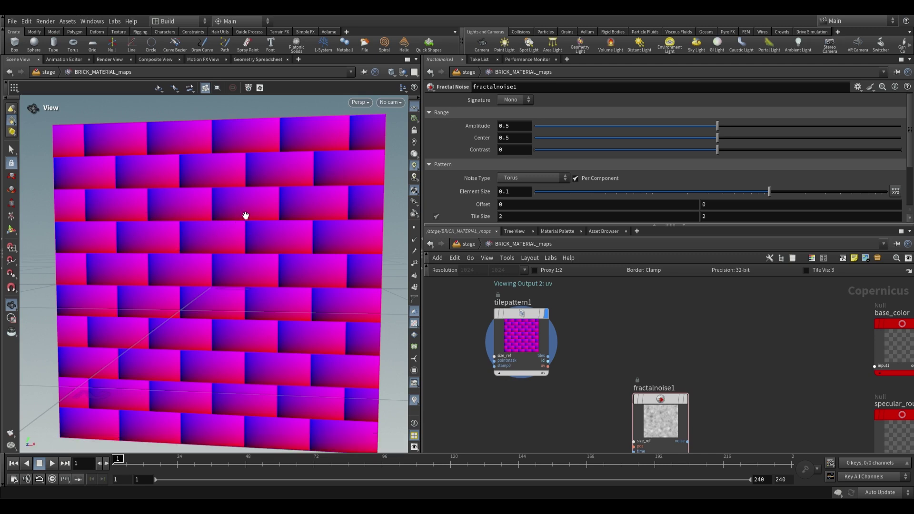
Connect the Tile Pattern's uv output to the Fractal Noise node's pos input and preview the noise
{"action": "left_click", "coordinate": [548, 366]}
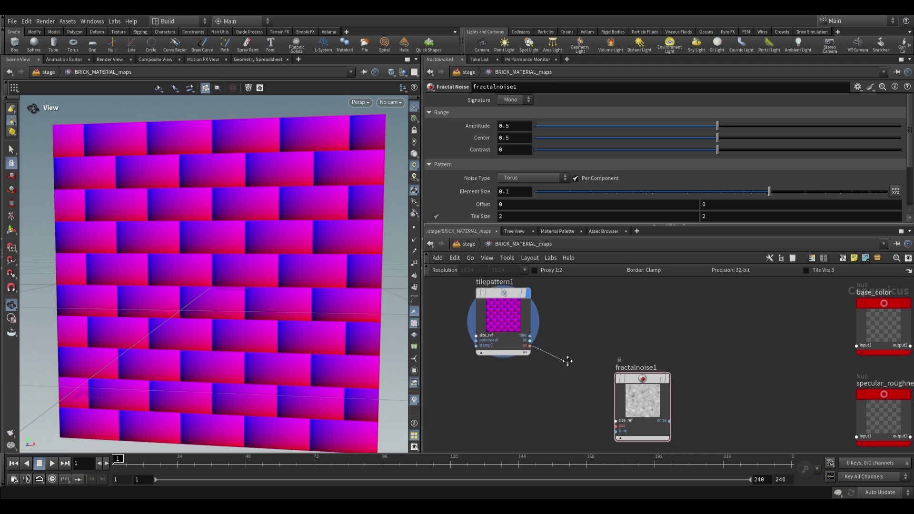
{"action": "scroll", "coordinate": [619, 381], "scroll_direction": "up", "scroll_amount": 1}
{"action": "left_click", "coordinate": [597, 400]}
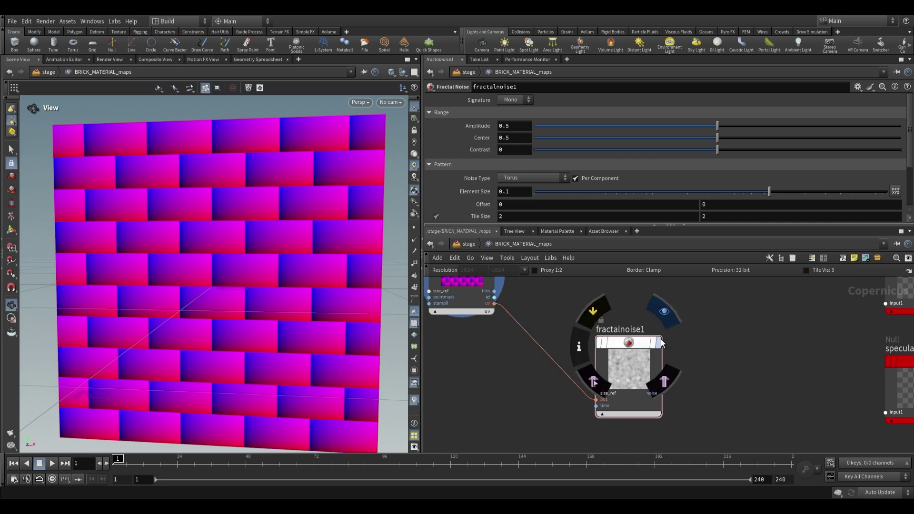
{"action": "middle_click_drag", "start_coordinate": [257, 210], "coordinate": [281, 239]}
{"action": "right_click_drag", "start_coordinate": [281, 238], "coordinate": [131, 182]}
{"action": "left_click_drag", "start_coordinate": [130, 182], "coordinate": [180, 182]}
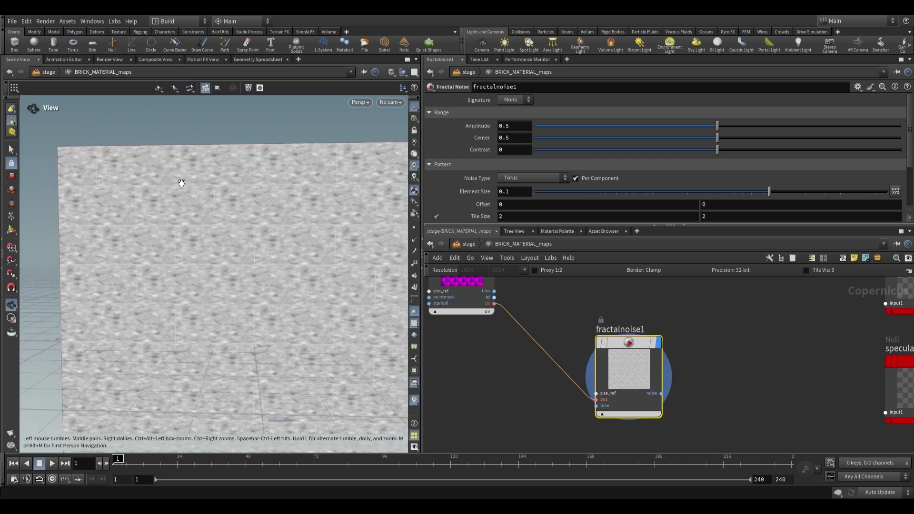
{"action": "right_click_drag", "start_coordinate": [237, 164], "coordinate": [250, 127]}
{"action": "right_click_drag", "start_coordinate": [313, 178], "coordinate": [214, 210]}
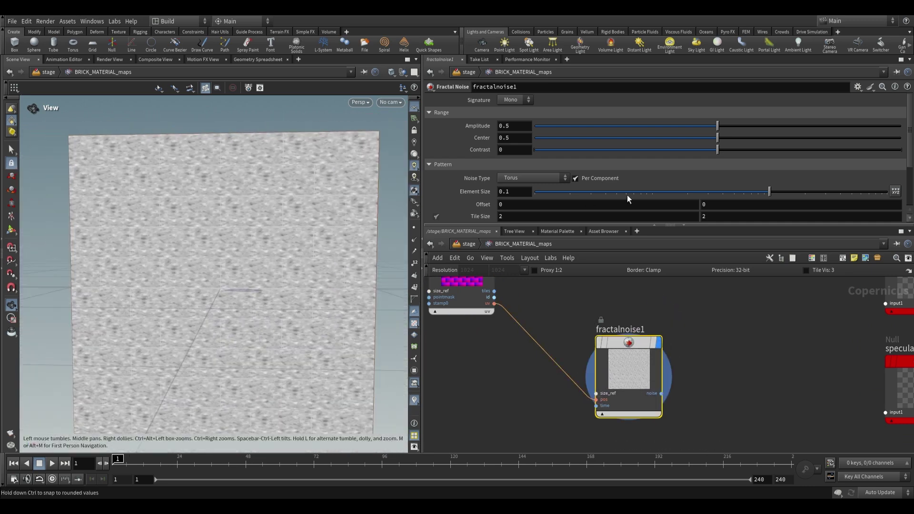
Set the fractal noise's Element Size to about 0.645 and examine the pattern repeated on each brick
{"action": "left_click_drag", "start_coordinate": [771, 192], "coordinate": [871, 191]}
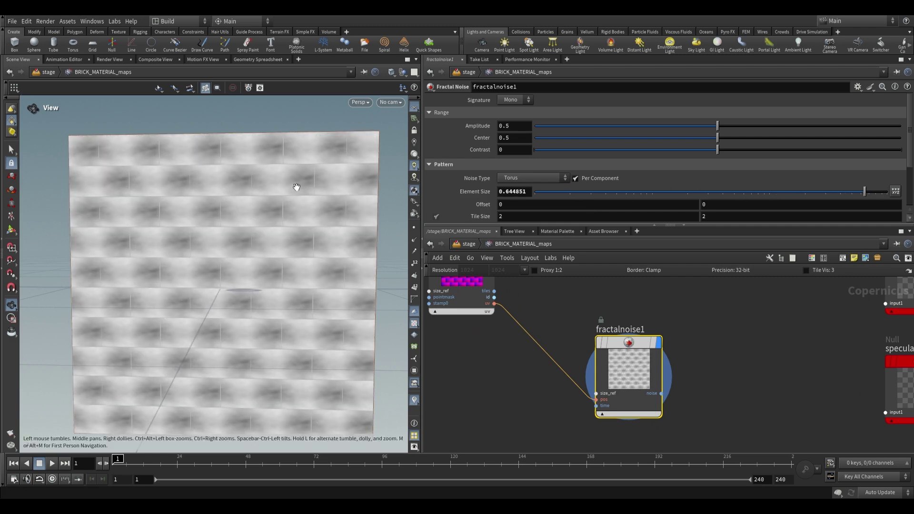
{"action": "scroll", "coordinate": [206, 217], "scroll_direction": "up", "scroll_amount": 3}
{"action": "scroll", "coordinate": [253, 218], "scroll_direction": "down", "scroll_amount": 2}
{"action": "scroll", "coordinate": [347, 229], "scroll_direction": "down", "scroll_amount": 2}
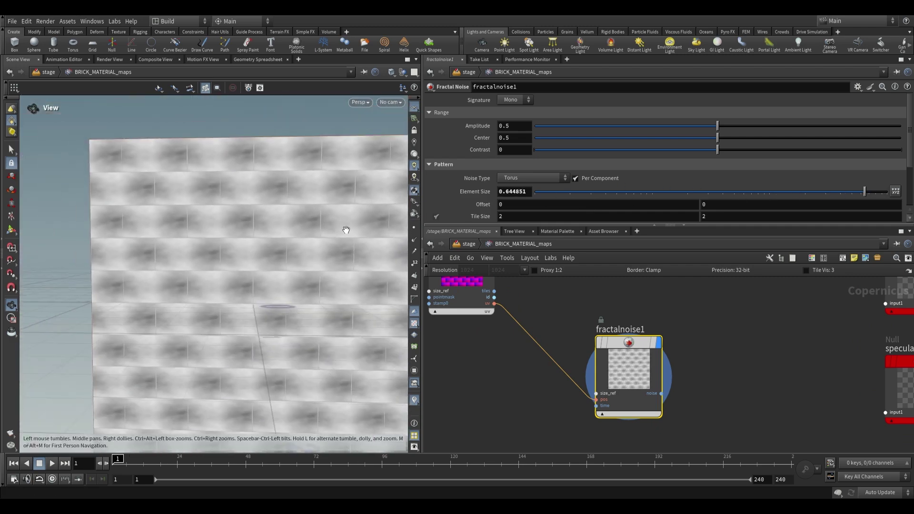
{"action": "scroll", "coordinate": [289, 238], "scroll_direction": "down", "scroll_amount": 2}
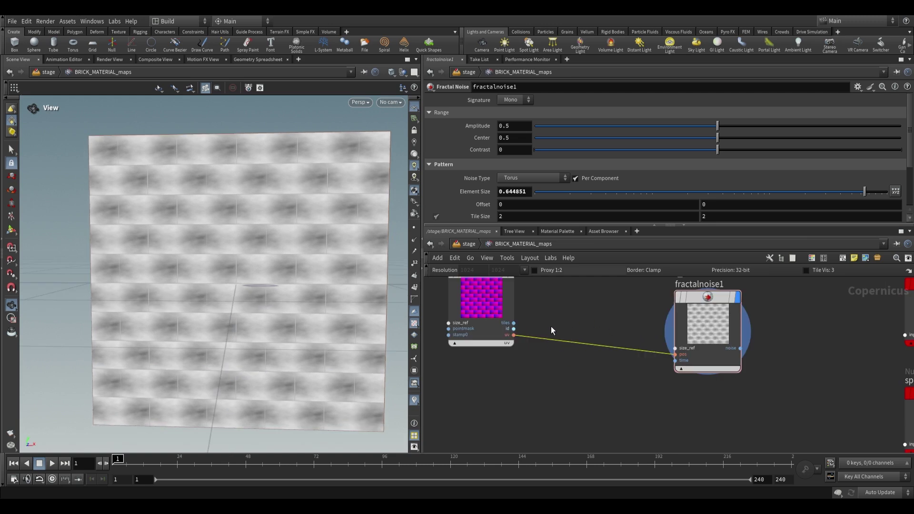
Disconnect the Tile Pattern's uv output from the Fractal Noise node and move the noise node aside
{"action": "left_click", "coordinate": [577, 342]}
{"action": "key", "text": "Delete"}
{"action": "scroll", "coordinate": [578, 342], "scroll_direction": "down", "scroll_amount": 2}
{"action": "left_click_drag", "start_coordinate": [698, 324], "coordinate": [725, 325]}
{"action": "scroll", "coordinate": [544, 301], "scroll_direction": "up", "scroll_amount": 3}
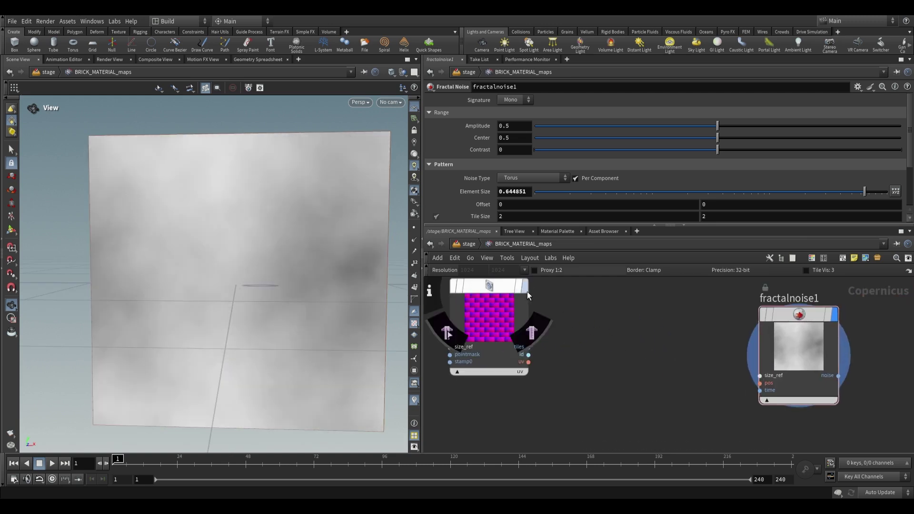
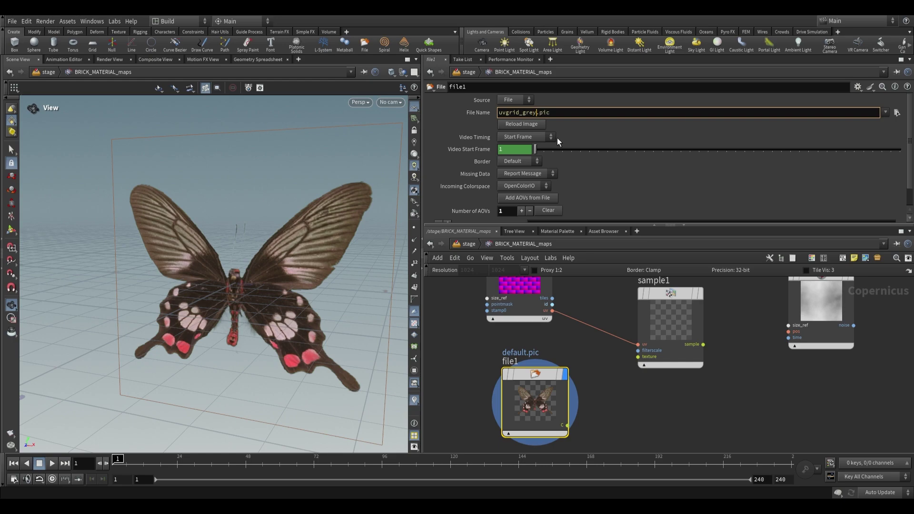
Connect the uvgrid_grey.pic File node's output to the UV Sample node's texture input and display the sampled result
{"action": "mouse_move", "coordinate": [265, 286]}
{"action": "left_mouse_down"}
{"action": "mouse_move", "coordinate": [319, 290]}
{"action": "mouse_move", "coordinate": [271, 285]}
{"action": "left_mouse_up"}
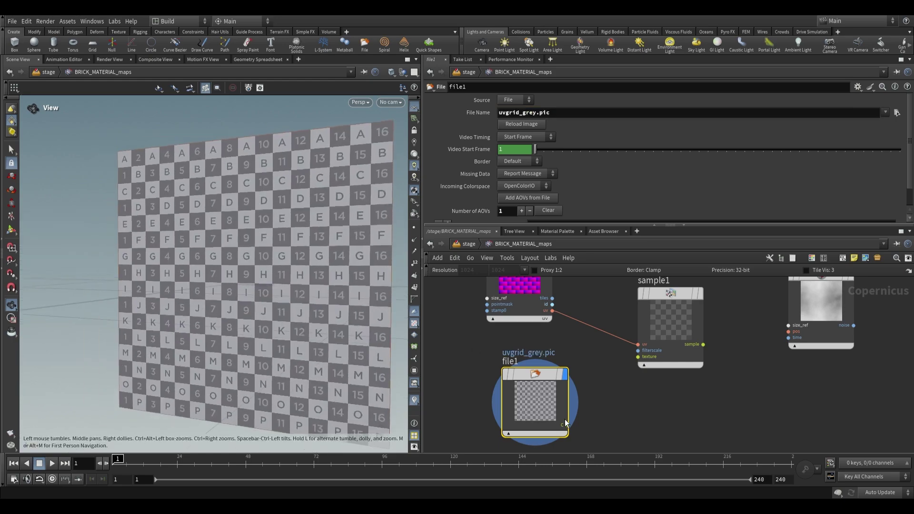
{"action": "left_click_drag", "start_coordinate": [567, 426], "coordinate": [638, 357]}
{"action": "left_click", "coordinate": [700, 294]}
{"action": "left_click_drag", "start_coordinate": [675, 313], "coordinate": [681, 313]}
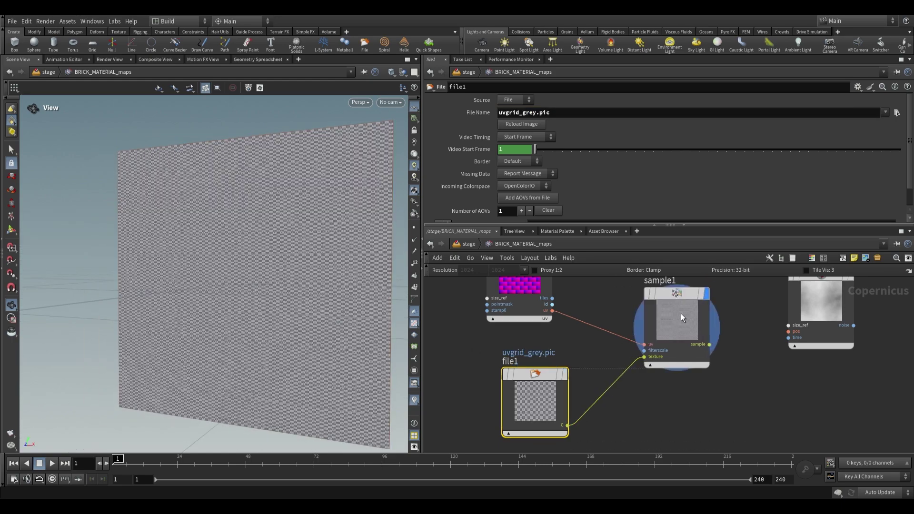
{"action": "left_click", "coordinate": [681, 313]}
{"action": "left_click_drag", "start_coordinate": [241, 247], "coordinate": [272, 270]}
{"action": "scroll", "coordinate": [192, 179], "scroll_direction": "up", "scroll_amount": 5}
{"action": "scroll", "coordinate": [192, 179], "scroll_direction": "down", "scroll_amount": 6}
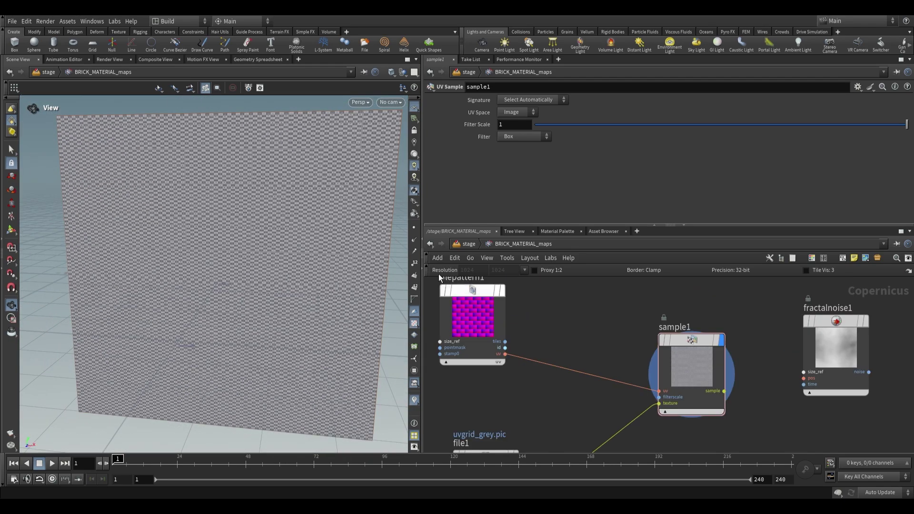
Insert a UV Transform node between the Tile Pattern's uv output and the UV Sample node and bring up its Randomize settings
{"action": "left_click_drag", "start_coordinate": [220, 239], "coordinate": [219, 224]}
{"action": "key", "text": "Tab"}
{"action": "type", "text": "uv trans"}
{"action": "key", "text": "Return"}
{"action": "left_click", "coordinate": [591, 323]}
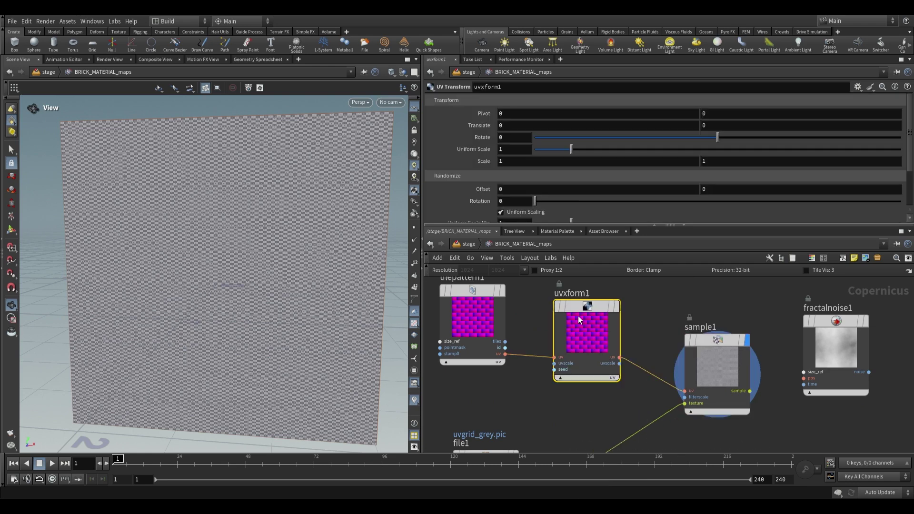
{"action": "scroll", "coordinate": [493, 140], "scroll_direction": "down", "scroll_amount": 3}
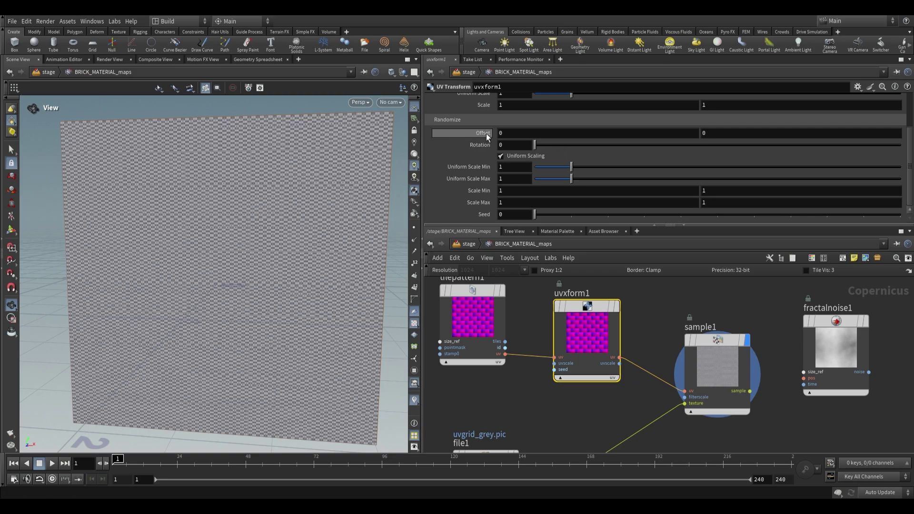
{"action": "left_click_drag", "start_coordinate": [568, 146], "coordinate": [514, 143]}
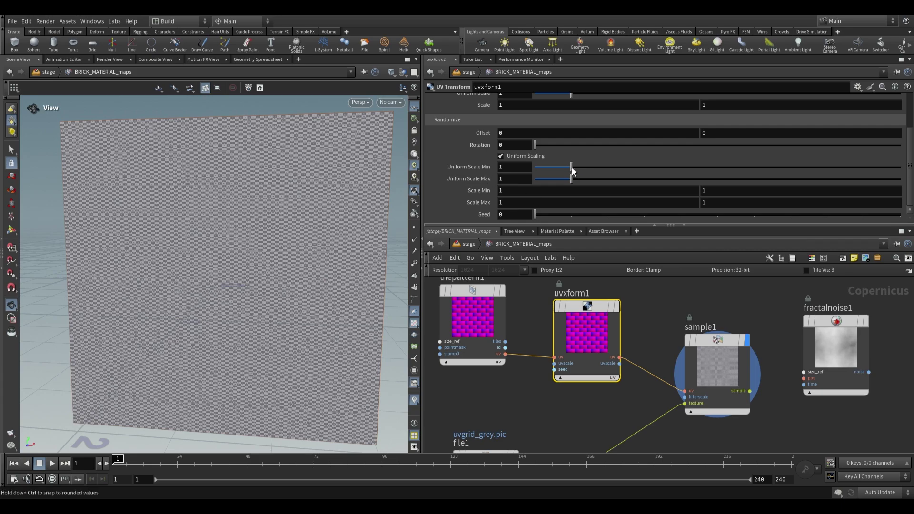
{"action": "left_click_drag", "start_coordinate": [575, 169], "coordinate": [555, 180]}
{"action": "key", "text": "ctrl+z"}
{"action": "key", "text": "ctrl+z"}
Connect the Tile Pattern's id output to the UV Transform node's seed input
{"action": "scroll", "coordinate": [541, 302], "scroll_direction": "up", "scroll_amount": 4}
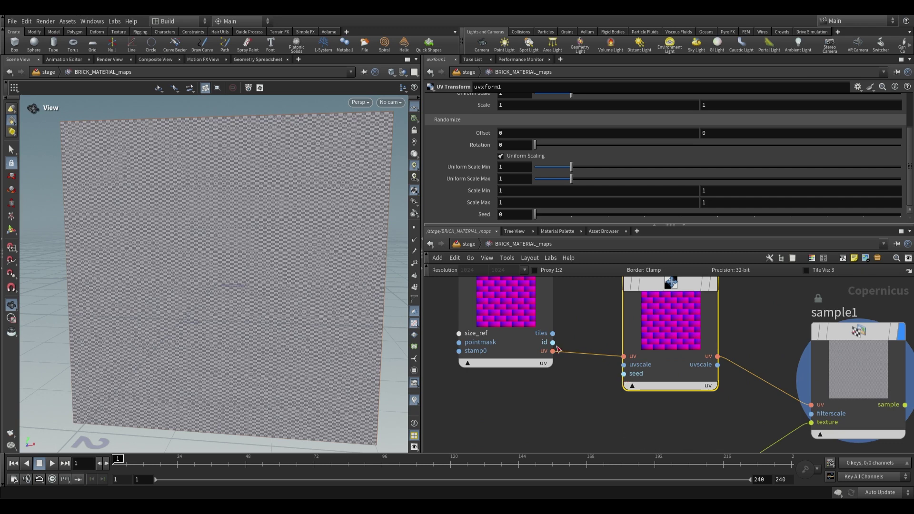
{"action": "left_click", "coordinate": [553, 342]}
{"action": "left_click", "coordinate": [625, 375]}
{"action": "middle_click_drag", "start_coordinate": [587, 334], "coordinate": [574, 350]}
{"action": "middle_click_drag", "start_coordinate": [684, 324], "coordinate": [658, 327]}
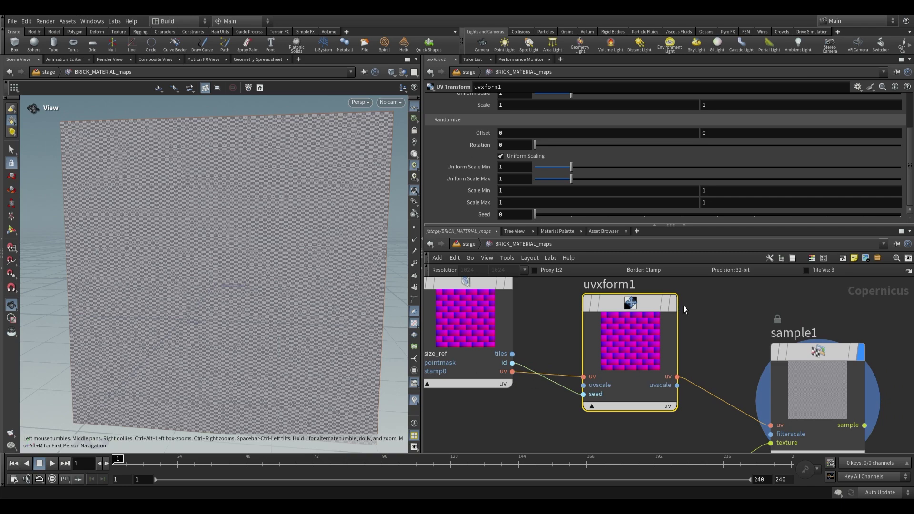
Randomize the per-brick UVs with Rotation 141.3, Uniform Scale Min 0.44 and Uniform Scale Max 1.46, and examine the result
{"action": "left_click_drag", "start_coordinate": [570, 169], "coordinate": [590, 183]}
{"action": "left_click_drag", "start_coordinate": [533, 145], "coordinate": [822, 145]}
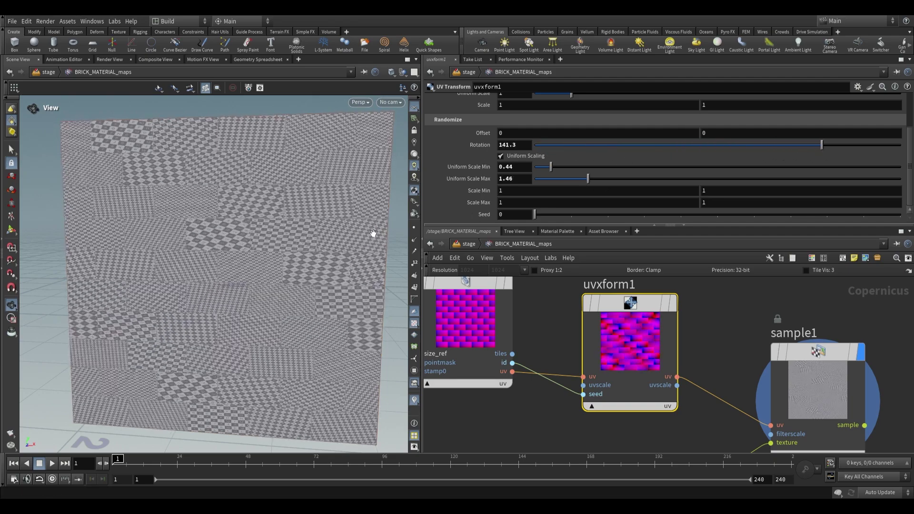
{"action": "mouse_move", "coordinate": [231, 233]}
{"action": "right_mouse_down"}
{"action": "mouse_move", "coordinate": [198, 220]}
{"action": "mouse_move", "coordinate": [236, 223]}
{"action": "right_mouse_up"}
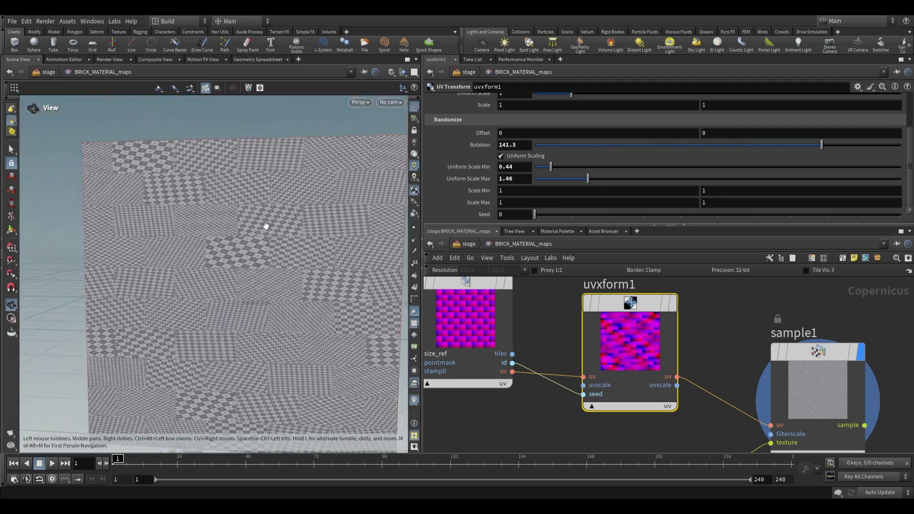
{"action": "middle_click_drag", "start_coordinate": [237, 222], "coordinate": [134, 141]}
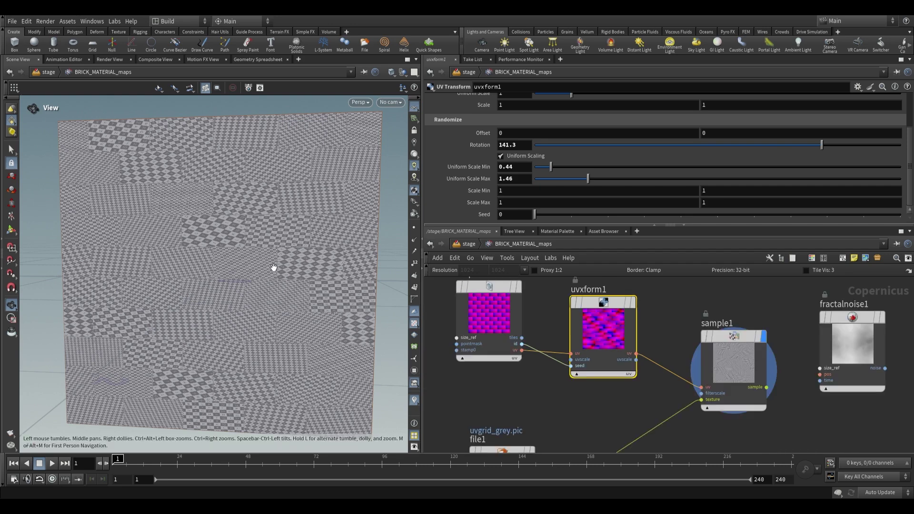
Delete the UV Sample node and the uvgrid_grey.pic File node
{"action": "left_click", "coordinate": [737, 382]}
{"action": "key", "text": "Delete"}
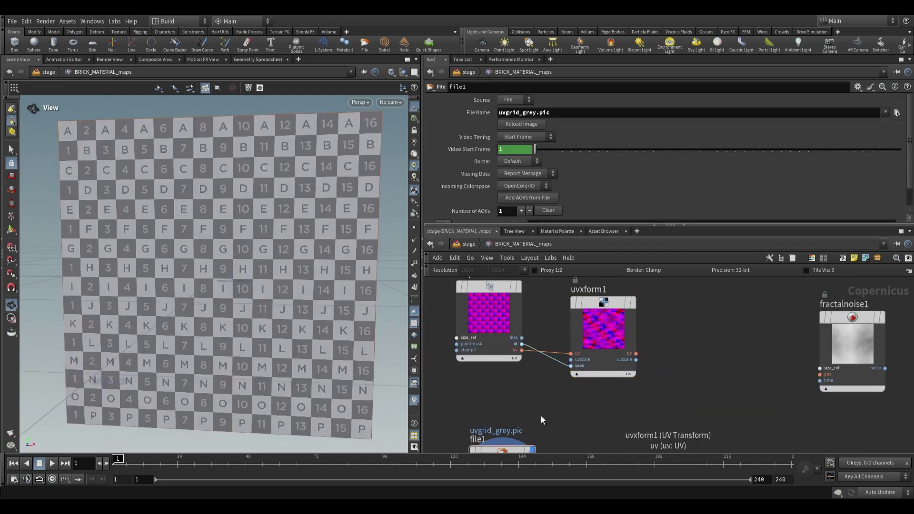
{"action": "left_click", "coordinate": [499, 449]}
{"action": "key", "text": "Delete"}
Wire the UV Transform's uv output into the Fractal Noise's pos input, move the noise node beside it and display the result
{"action": "left_click", "coordinate": [637, 353]}
{"action": "left_click", "coordinate": [820, 374]}
{"action": "left_click_drag", "start_coordinate": [857, 330], "coordinate": [731, 323]}
{"action": "left_click", "coordinate": [732, 329]}
{"action": "left_click_drag", "start_coordinate": [291, 261], "coordinate": [249, 259]}
Change the UV Transform's randomization Seed to get a different noise arrangement across the bricks
{"action": "left_click", "coordinate": [613, 326]}
{"action": "scroll", "coordinate": [249, 259], "scroll_direction": "down", "scroll_amount": 1}
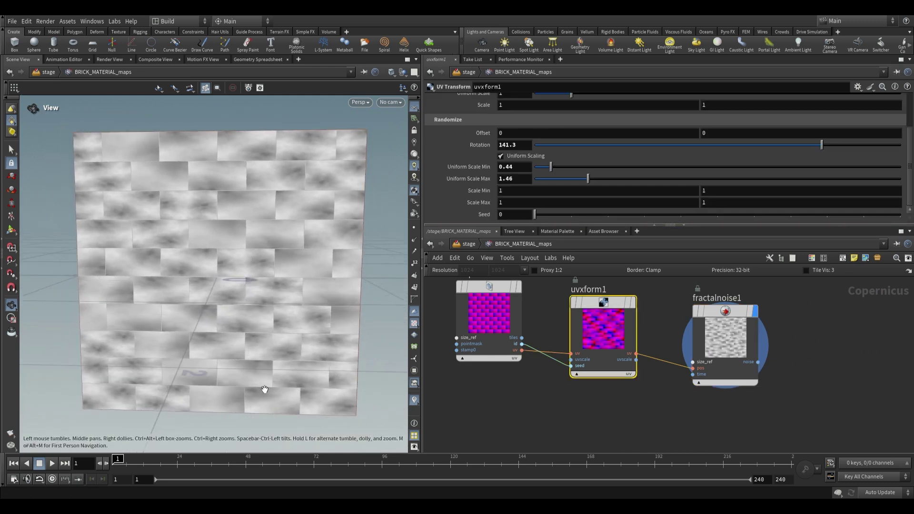
{"action": "scroll", "coordinate": [236, 342], "scroll_direction": "up", "scroll_amount": 1}
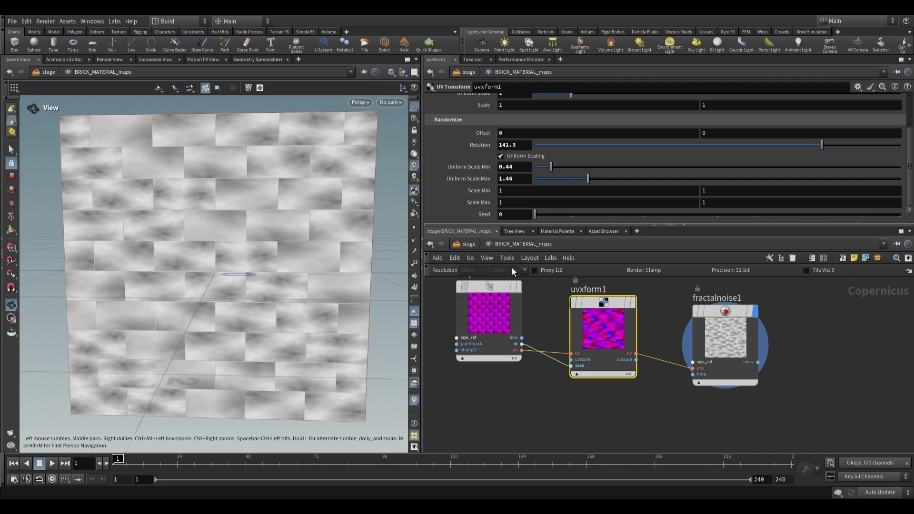
{"action": "left_click_drag", "start_coordinate": [598, 215], "coordinate": [678, 215]}
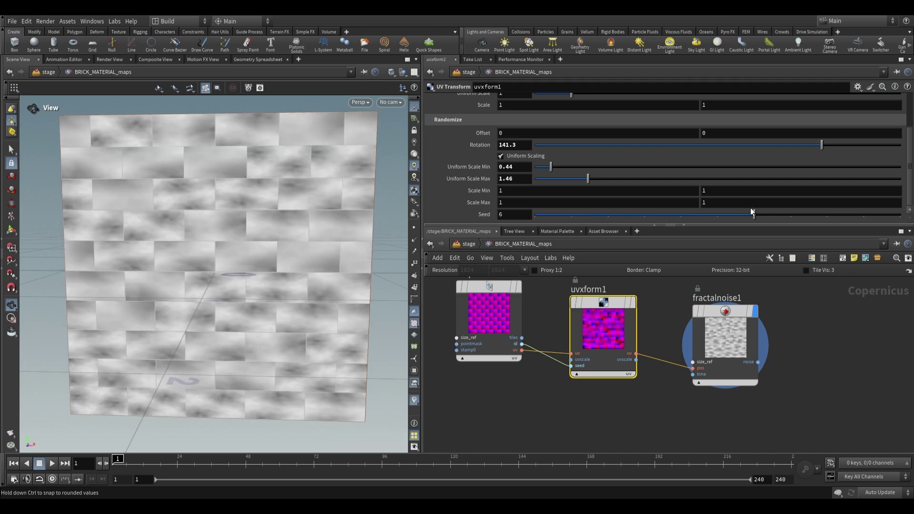
Lower the Fractal Noise's Amplitude to 0.301 and move the node closer to the UV Transform
{"action": "scroll", "coordinate": [275, 274], "scroll_direction": "down", "scroll_amount": 2}
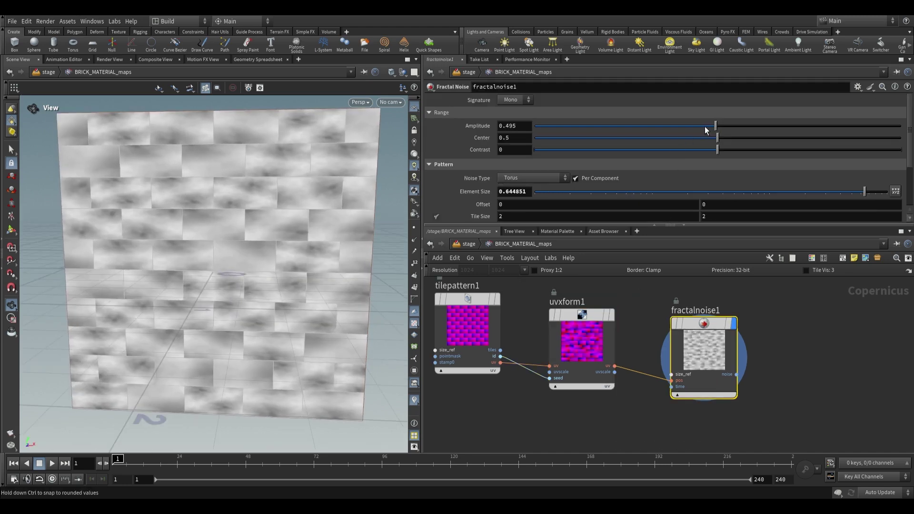
{"action": "left_click_drag", "start_coordinate": [706, 129], "coordinate": [645, 125]}
{"action": "scroll", "coordinate": [687, 313], "scroll_direction": "down", "scroll_amount": 2}
{"action": "middle_click_drag", "start_coordinate": [687, 314], "coordinate": [680, 317]}
{"action": "scroll", "coordinate": [683, 314], "scroll_direction": "up", "scroll_amount": 2}
{"action": "left_click_drag", "start_coordinate": [686, 344], "coordinate": [666, 338]}
{"action": "middle_click_drag", "start_coordinate": [666, 337], "coordinate": [659, 325]}
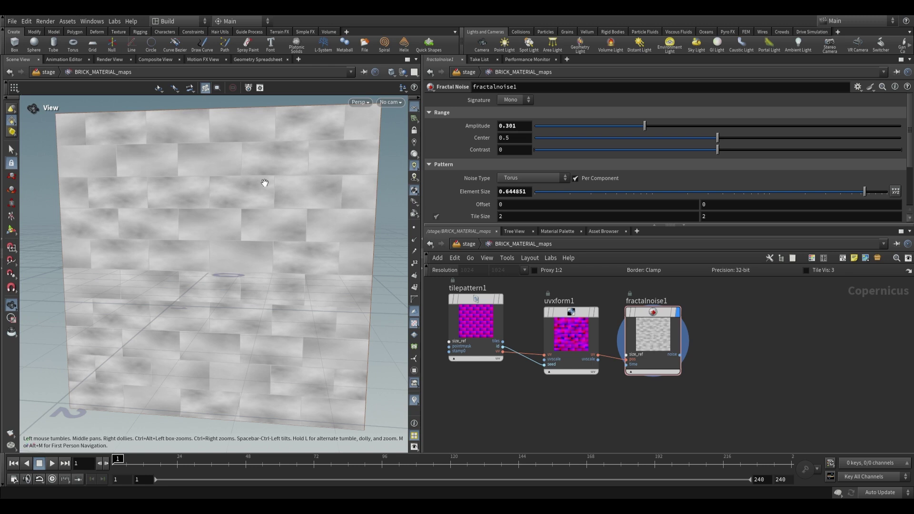
Add a Random Mono node, feed the Tile Pattern's id output into its seed input and display the result
{"action": "left_click", "coordinate": [503, 347]}
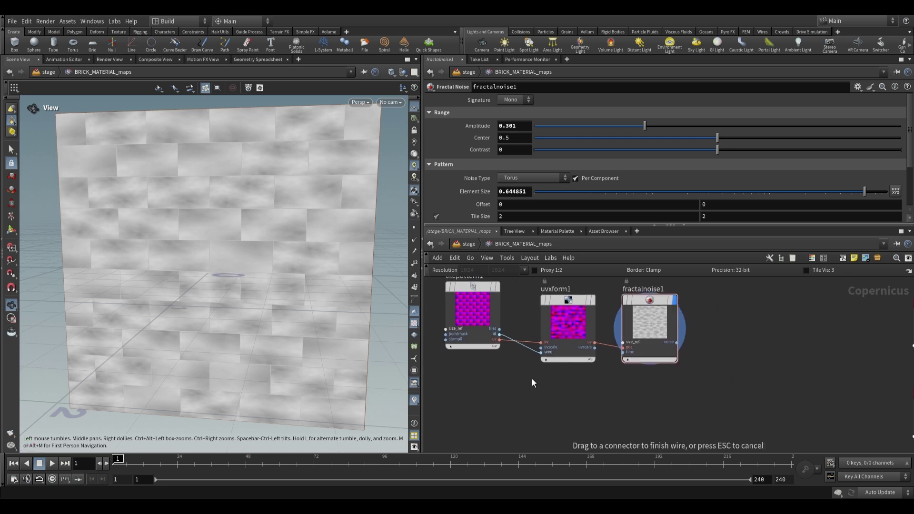
{"action": "scroll", "coordinate": [530, 400], "scroll_direction": "up", "scroll_amount": 2}
{"action": "key", "text": "Tab"}
{"action": "type", "text": "random"}
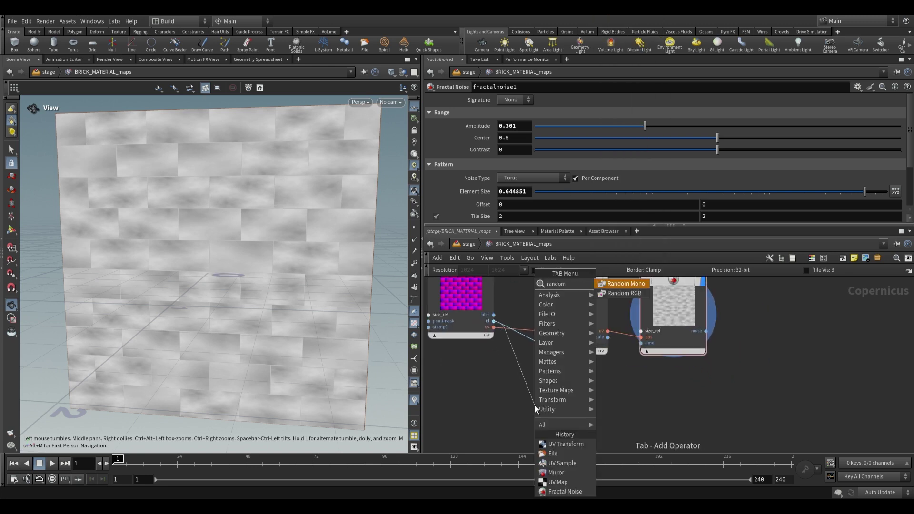
{"action": "key", "text": "Return"}
{"action": "scroll", "coordinate": [535, 405], "scroll_direction": "up", "scroll_amount": 3}
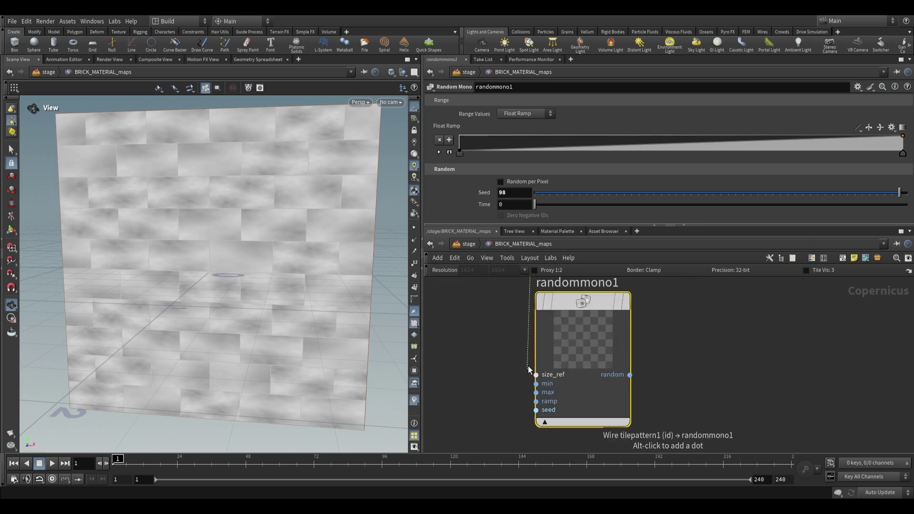
{"action": "left_click", "coordinate": [549, 410]}
{"action": "left_click", "coordinate": [598, 338]}
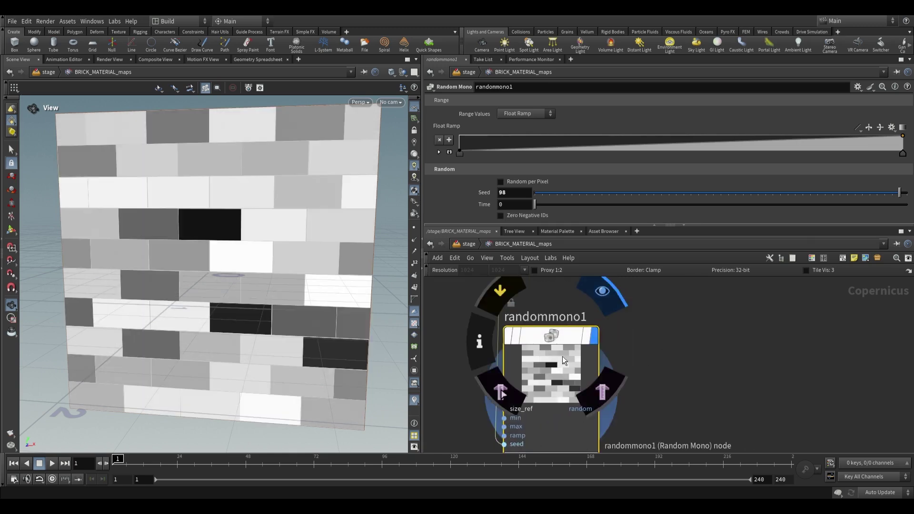
{"action": "scroll", "coordinate": [665, 378], "scroll_direction": "down", "scroll_amount": 3}
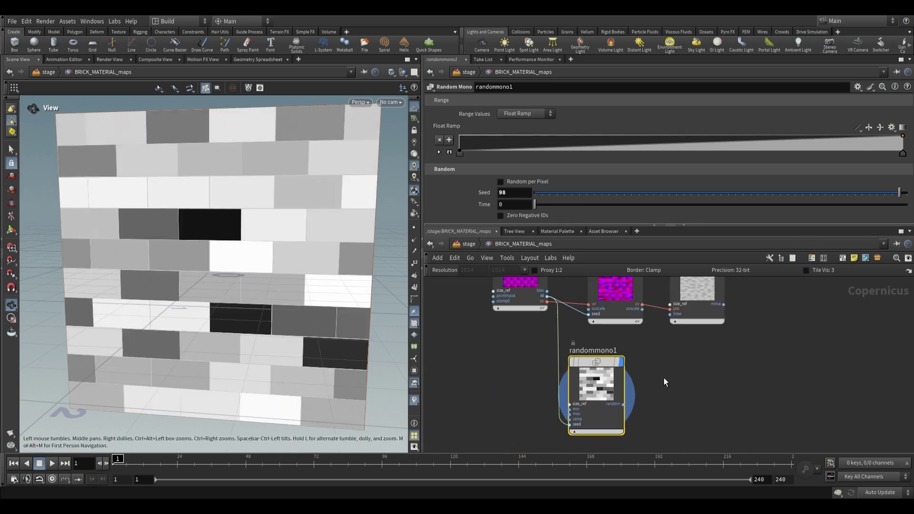
Add a Blend node in Multiply mode and connect the Fractal Noise output to its bg input
{"action": "scroll", "coordinate": [654, 403], "scroll_direction": "up", "scroll_amount": 2}
{"action": "scroll", "coordinate": [654, 403], "scroll_direction": "down", "scroll_amount": 1}
{"action": "key", "text": "Tab"}
{"action": "type", "text": "mul"}
{"action": "key", "text": "Return"}
{"action": "left_click", "coordinate": [712, 317]}
{"action": "scroll", "coordinate": [655, 330], "scroll_direction": "up", "scroll_amount": 1}
{"action": "left_click", "coordinate": [643, 328]}
{"action": "left_click", "coordinate": [708, 351]}
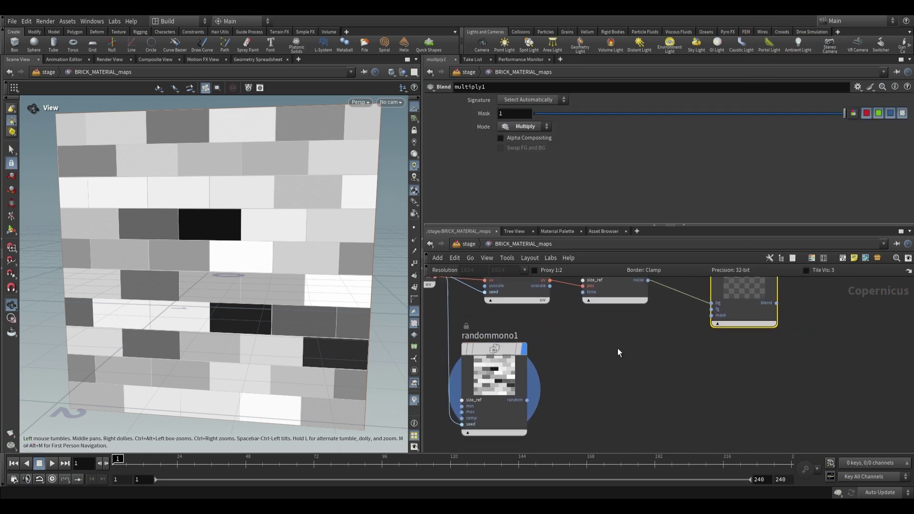
Connect the Random Mono output to the Multiply node's fg input and display the blended result
{"action": "left_click", "coordinate": [523, 447]}
{"action": "scroll", "coordinate": [596, 371], "scroll_direction": "down", "scroll_amount": 2}
{"action": "scroll", "coordinate": [743, 356], "scroll_direction": "up", "scroll_amount": 2}
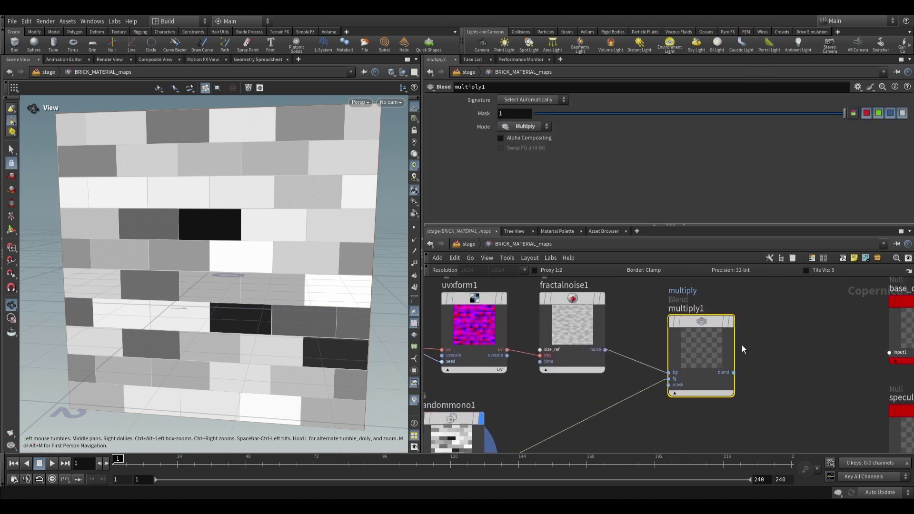
{"action": "left_click", "coordinate": [673, 376]}
{"action": "scroll", "coordinate": [664, 375], "scroll_direction": "down", "scroll_amount": 2}
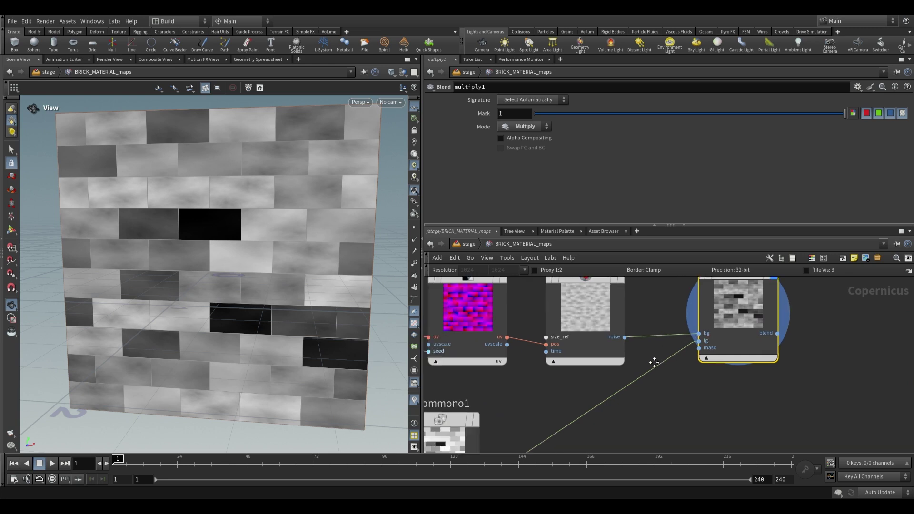
Reduce the Multiply node's Mask to 0.419 and examine the softened brick-to-brick variation
{"action": "scroll", "coordinate": [590, 390], "scroll_direction": "up", "scroll_amount": 2}
{"action": "left_click_drag", "start_coordinate": [672, 340], "coordinate": [670, 347]}
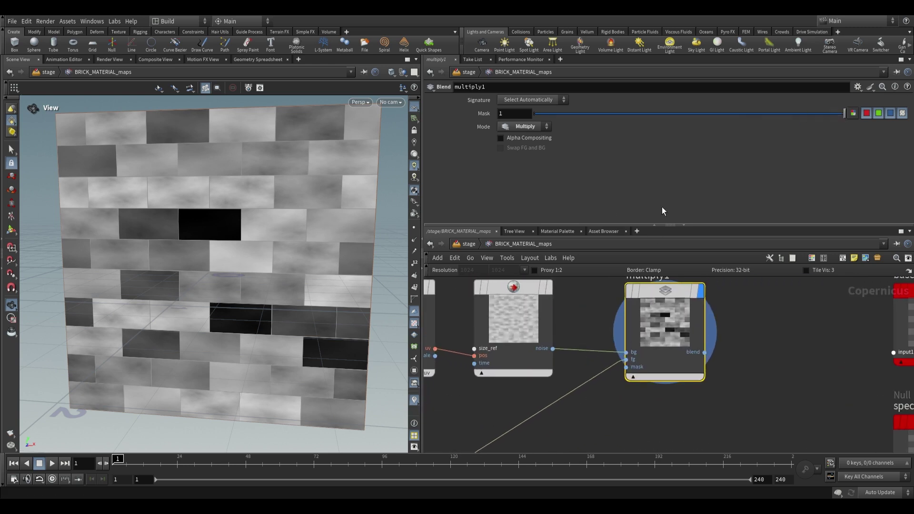
{"action": "left_click_drag", "start_coordinate": [841, 113], "coordinate": [665, 117]}
{"action": "left_click_drag", "start_coordinate": [281, 246], "coordinate": [258, 183]}
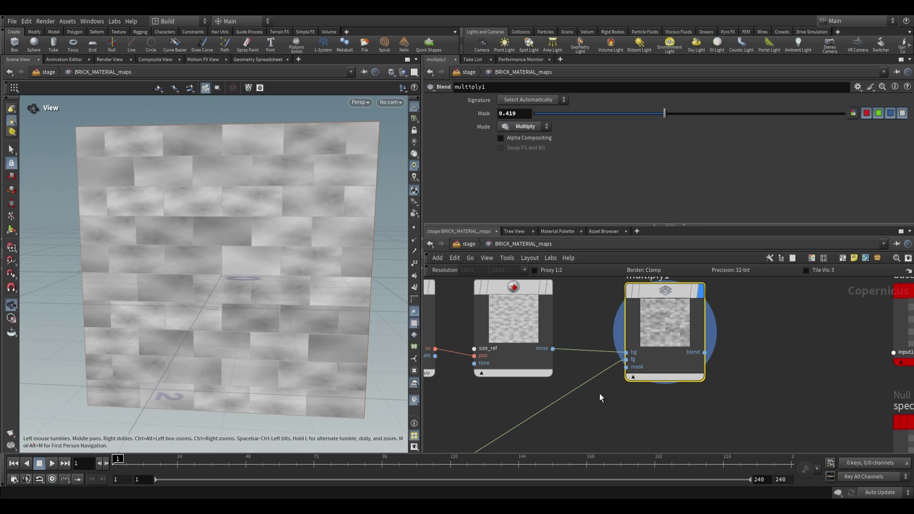
Display the Tile Pattern node's tiles output and bring up its Size settings
{"action": "scroll", "coordinate": [599, 393], "scroll_direction": "down", "scroll_amount": 3}
{"action": "middle_click_drag", "start_coordinate": [606, 391], "coordinate": [623, 390]}
{"action": "middle_click_drag", "start_coordinate": [597, 348], "coordinate": [689, 372]}
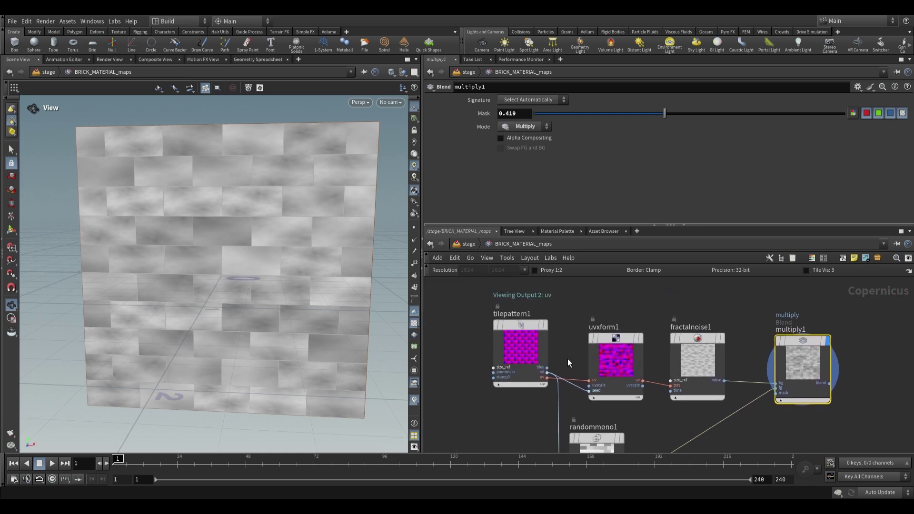
{"action": "scroll", "coordinate": [523, 328], "scroll_direction": "up", "scroll_amount": 3}
{"action": "left_click", "coordinate": [522, 332]}
{"action": "left_click", "coordinate": [553, 327]}
{"action": "middle_click_drag", "start_coordinate": [579, 363], "coordinate": [573, 342]}
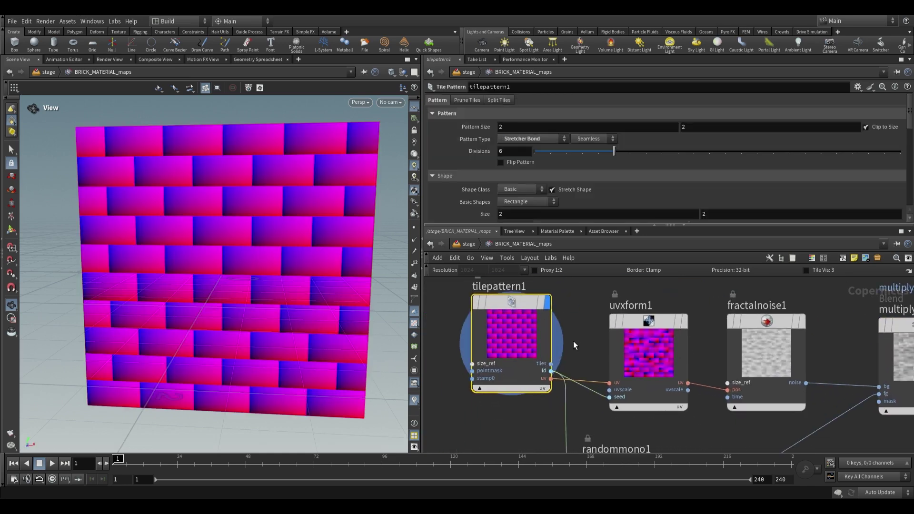
{"action": "scroll", "coordinate": [469, 188], "scroll_direction": "down", "scroll_amount": 5}
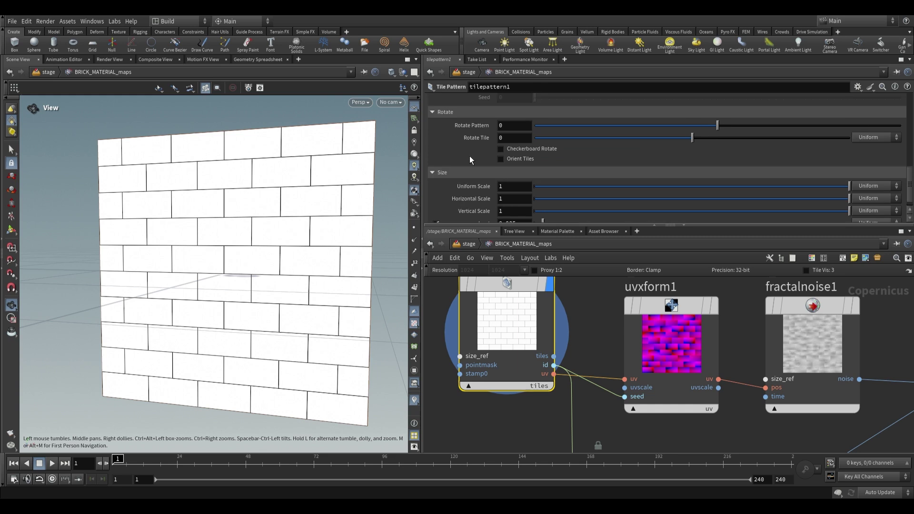
{"action": "scroll", "coordinate": [470, 159], "scroll_direction": "down", "scroll_amount": 1}
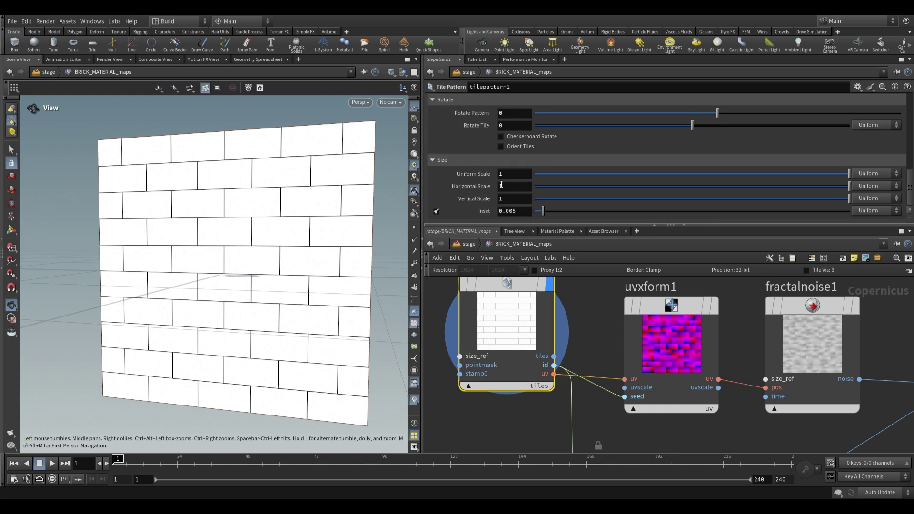
Set the Tile Pattern's Uniform Scale to Set Varying with a scale of 0.956 and a Variation of 0.07
{"action": "left_click_drag", "start_coordinate": [220, 210], "coordinate": [251, 208]}
{"action": "left_click", "coordinate": [887, 174]}
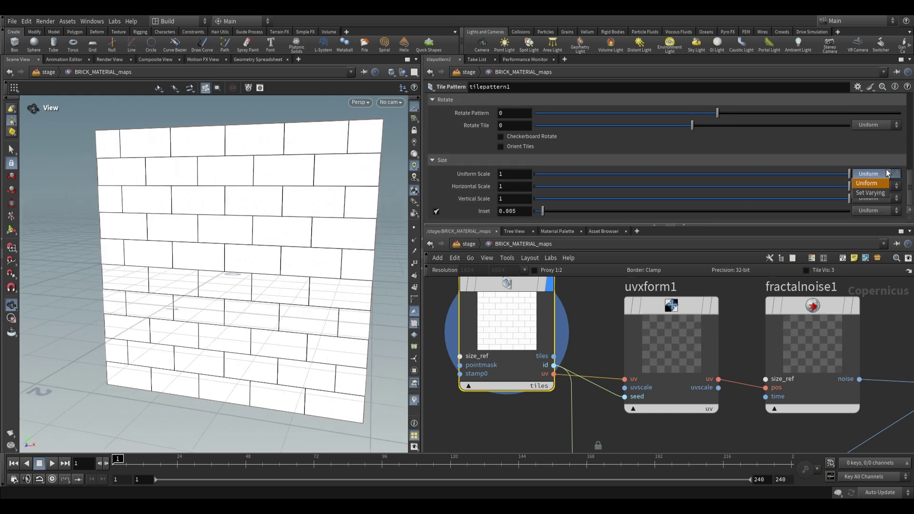
{"action": "left_click", "coordinate": [875, 194]}
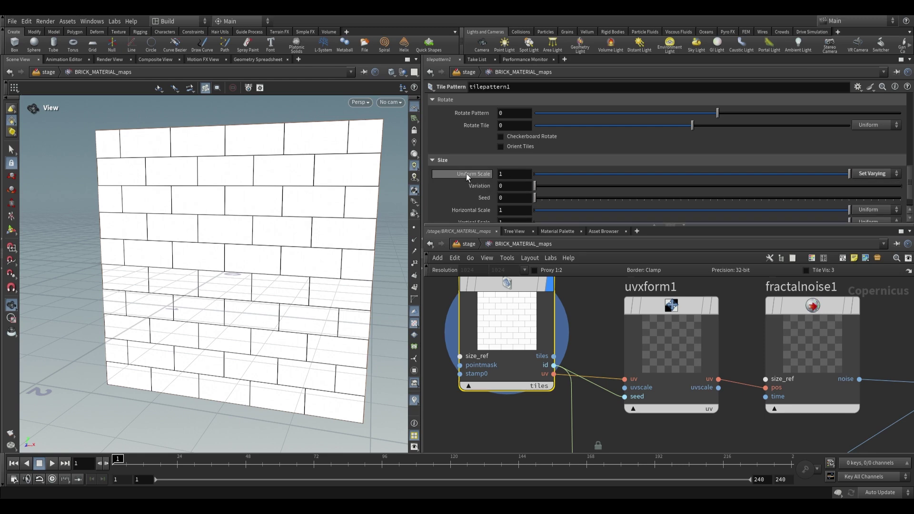
{"action": "left_click_drag", "start_coordinate": [850, 174], "coordinate": [824, 179]}
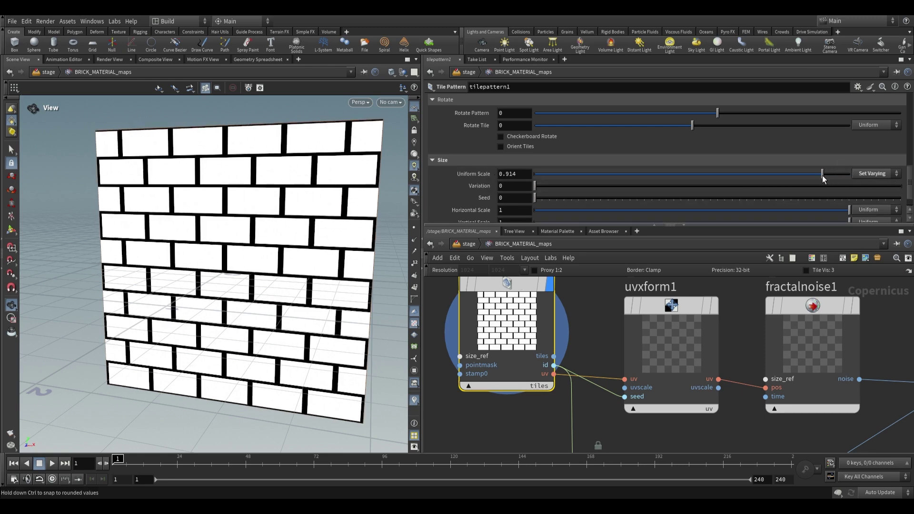
{"action": "left_click_drag", "start_coordinate": [535, 187], "coordinate": [561, 194]}
{"action": "mouse_move", "coordinate": [245, 248]}
{"action": "left_mouse_down"}
{"action": "mouse_move", "coordinate": [263, 228]}
{"action": "mouse_move", "coordinate": [243, 235]}
{"action": "left_mouse_up"}
{"action": "scroll", "coordinate": [259, 228], "scroll_direction": "up", "scroll_amount": 3}
{"action": "scroll", "coordinate": [263, 226], "scroll_direction": "down", "scroll_amount": 4}
{"action": "scroll", "coordinate": [263, 237], "scroll_direction": "up", "scroll_amount": 2}
{"action": "left_click_drag", "start_coordinate": [823, 174], "coordinate": [836, 175]}
{"action": "left_click_drag", "start_coordinate": [351, 210], "coordinate": [324, 222]}
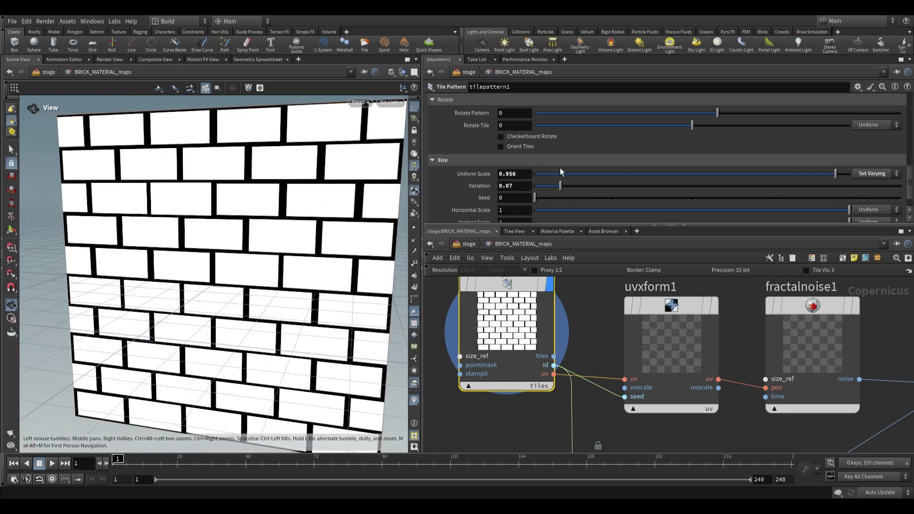
Set Rotate Tile to Set Varying with a Rotate Variation of 0.9 and Seed 43
{"action": "scroll", "coordinate": [548, 153], "scroll_direction": "up", "scroll_amount": 1}
{"action": "scroll", "coordinate": [479, 161], "scroll_direction": "up", "scroll_amount": 1}
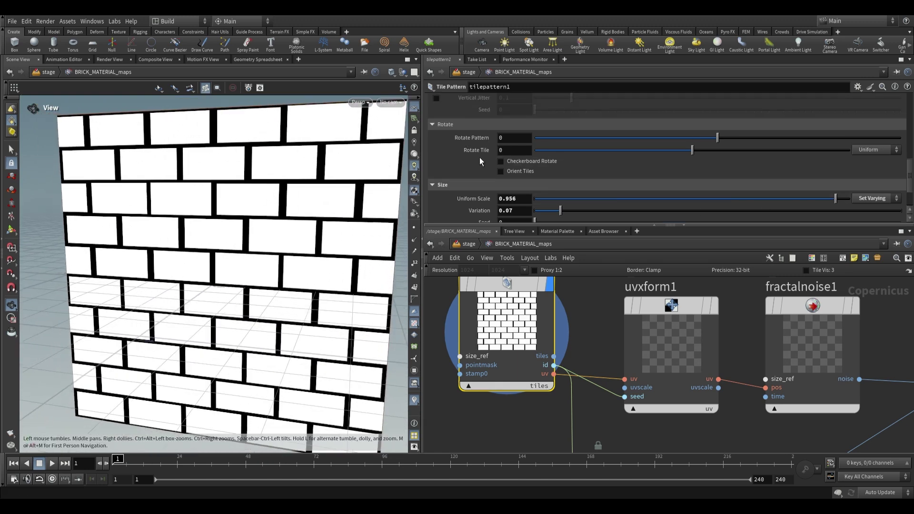
{"action": "left_click", "coordinate": [876, 149]}
{"action": "left_click", "coordinate": [874, 161]}
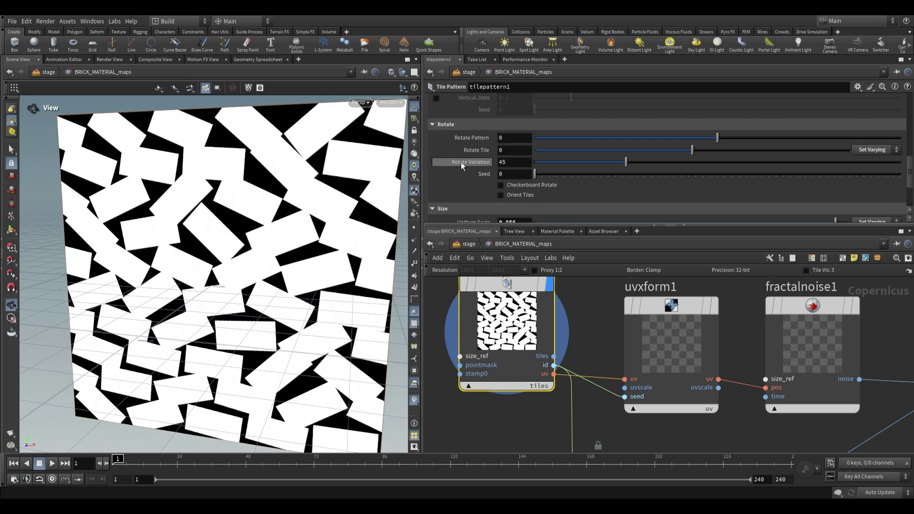
{"action": "left_click_drag", "start_coordinate": [630, 167], "coordinate": [537, 171]}
{"action": "mouse_move", "coordinate": [281, 242]}
{"action": "left_mouse_down"}
{"action": "mouse_move", "coordinate": [288, 224]}
{"action": "mouse_move", "coordinate": [276, 225]}
{"action": "left_mouse_up"}
{"action": "left_click_drag", "start_coordinate": [535, 174], "coordinate": [693, 174]}
{"action": "left_click_drag", "start_coordinate": [295, 241], "coordinate": [305, 257]}
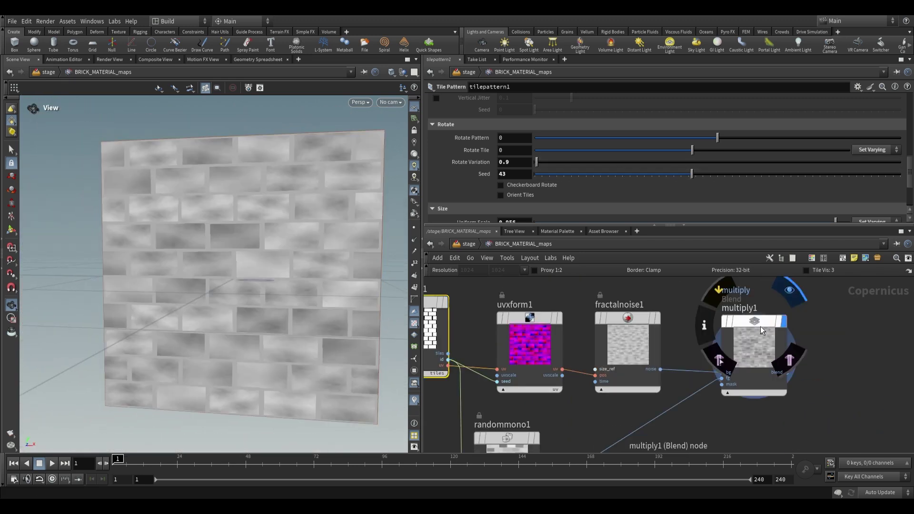
Select the Multiply node and examine the brick edges in the Tile Pattern's tiles output up close
{"action": "left_click", "coordinate": [762, 325]}
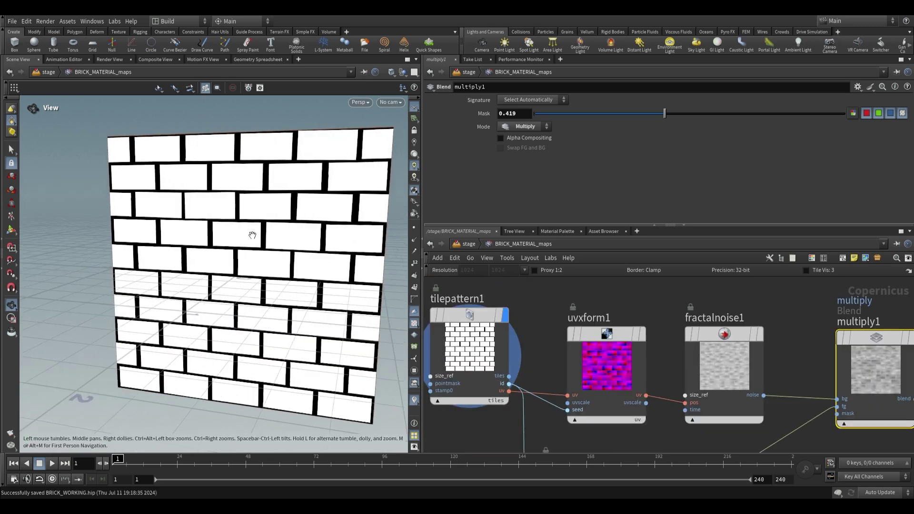
{"action": "scroll", "coordinate": [251, 235], "scroll_direction": "up", "scroll_amount": 5}
{"action": "scroll", "coordinate": [267, 224], "scroll_direction": "up", "scroll_amount": 2}
{"action": "left_click_drag", "start_coordinate": [275, 225], "coordinate": [240, 244]}
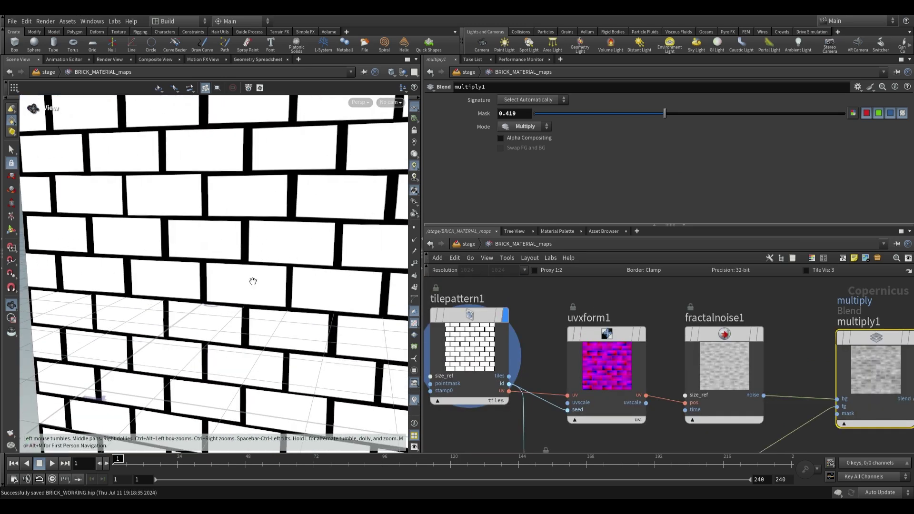
Add and display a Fractal Noise node below the Multiply node, with Amplitude 0.266 and Center 0.263
{"action": "left_click", "coordinate": [752, 318]}
{"action": "key", "text": "Tab"}
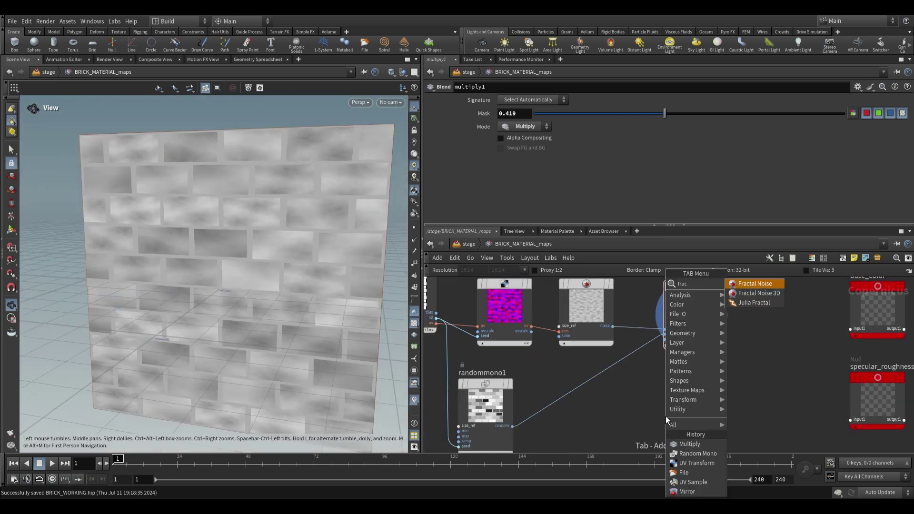
{"action": "key", "text": "Return"}
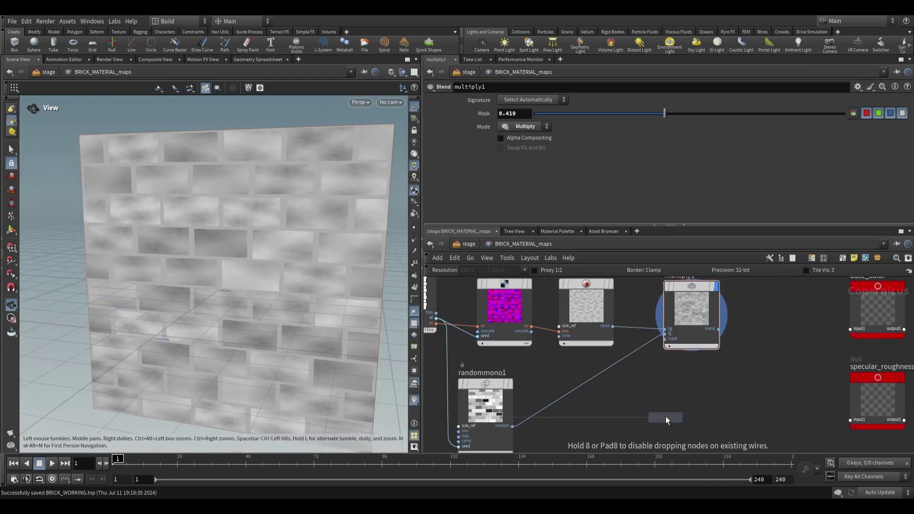
{"action": "left_click", "coordinate": [666, 416]}
{"action": "left_click_drag", "start_coordinate": [718, 137], "coordinate": [631, 138]}
{"action": "left_click_drag", "start_coordinate": [717, 126], "coordinate": [634, 130]}
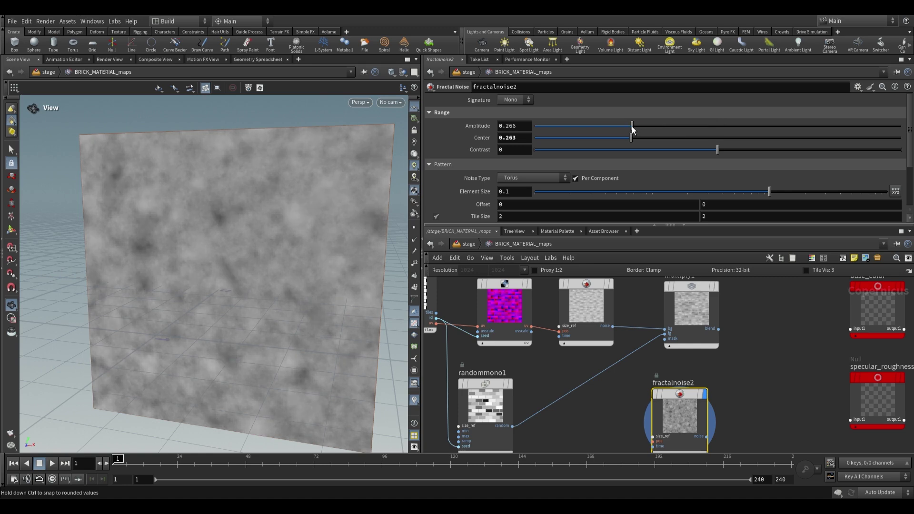
Set the Roughness of the second Fractal Noise to 1
{"action": "scroll", "coordinate": [616, 181], "scroll_direction": "down", "scroll_amount": 3}
{"action": "left_click_drag", "start_coordinate": [845, 215], "coordinate": [903, 214]}
{"action": "scroll", "coordinate": [620, 362], "scroll_direction": "down", "scroll_amount": 3}
{"action": "middle_click_drag", "start_coordinate": [677, 363], "coordinate": [728, 351]}
{"action": "left_click_drag", "start_coordinate": [495, 414], "coordinate": [728, 310]}
{"action": "left_click_drag", "start_coordinate": [718, 333], "coordinate": [673, 333]}
{"action": "left_click", "coordinate": [676, 364]}
Display the Multiply node's result and select the Tile Pattern node
{"action": "scroll", "coordinate": [673, 384], "scroll_direction": "up", "scroll_amount": 3}
{"action": "middle_click_drag", "start_coordinate": [741, 331], "coordinate": [725, 359]}
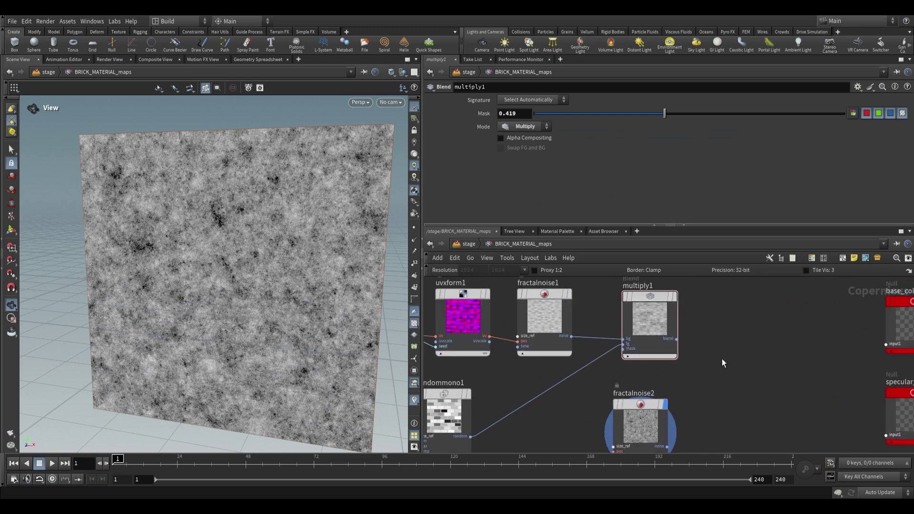
{"action": "scroll", "coordinate": [684, 296], "scroll_direction": "up", "scroll_amount": 1}
{"action": "left_click", "coordinate": [672, 296]}
{"action": "scroll", "coordinate": [204, 234], "scroll_direction": "up", "scroll_amount": 3}
{"action": "scroll", "coordinate": [561, 383], "scroll_direction": "down", "scroll_amount": 2}
{"action": "middle_click_drag", "start_coordinate": [561, 384], "coordinate": [685, 368]}
{"action": "scroll", "coordinate": [502, 310], "scroll_direction": "up", "scroll_amount": 2}
{"action": "left_click", "coordinate": [498, 307]}
{"action": "scroll", "coordinate": [552, 333], "scroll_direction": "up", "scroll_amount": 1}
{"action": "middle_click_drag", "start_coordinate": [560, 325], "coordinate": [560, 347]}
{"action": "scroll", "coordinate": [541, 368], "scroll_direction": "down", "scroll_amount": 2}
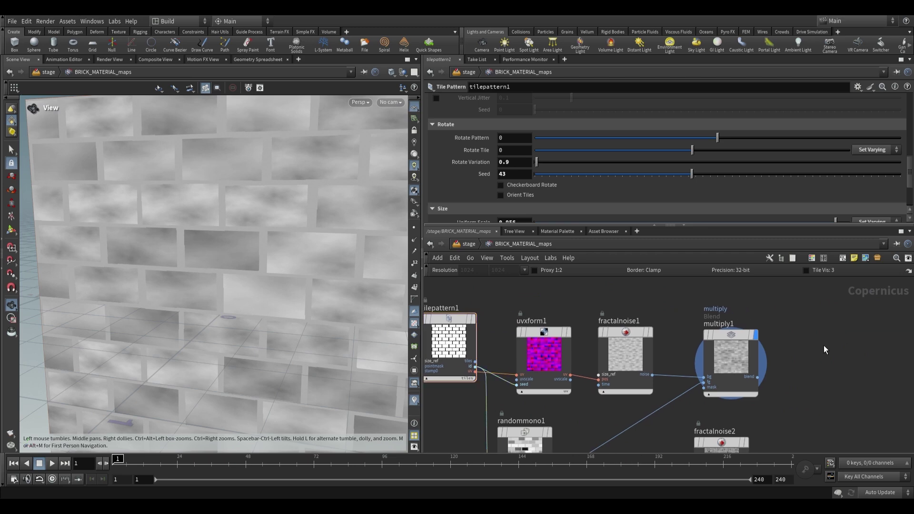
Add a Blend node after the Multiply node and connect the Tile Pattern's tiles output to its mask input
{"action": "key", "text": "Tab"}
{"action": "type", "text": "ble"}
{"action": "key", "text": "Return"}
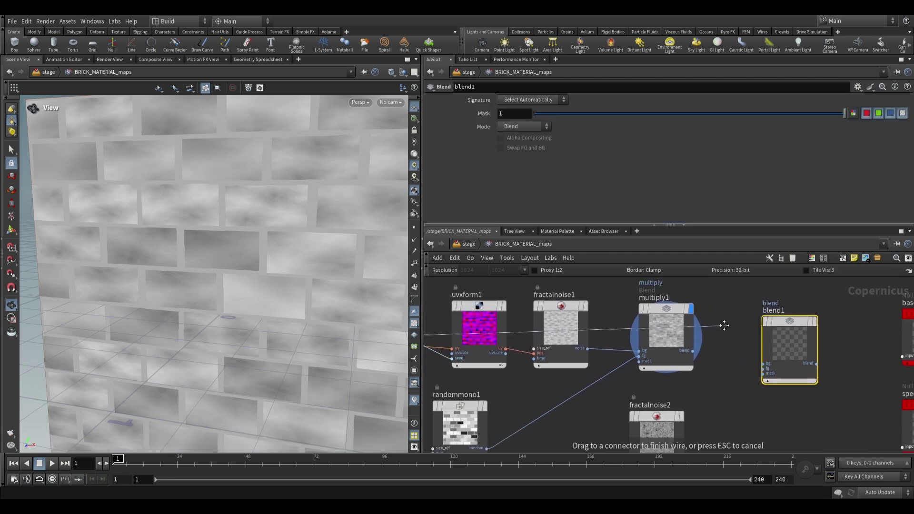
{"action": "left_click", "coordinate": [732, 353]}
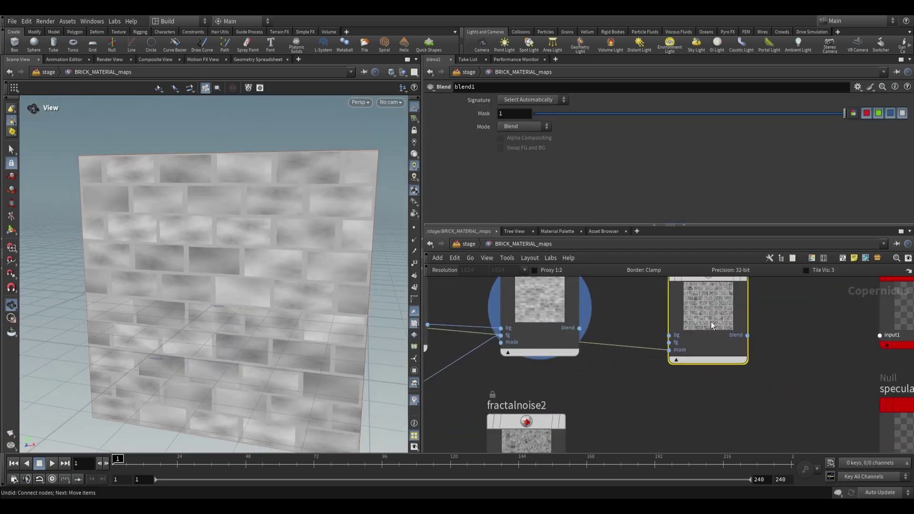
Connect the second Fractal Noise to the Blend's background and the Multiply node to its foreground, and display the Blend
{"action": "left_click", "coordinate": [598, 405]}
{"action": "left_click", "coordinate": [650, 339]}
{"action": "middle_click_drag", "start_coordinate": [565, 311], "coordinate": [576, 333]}
{"action": "left_click", "coordinate": [574, 332]}
{"action": "left_click", "coordinate": [660, 372]}
{"action": "left_click", "coordinate": [739, 306]}
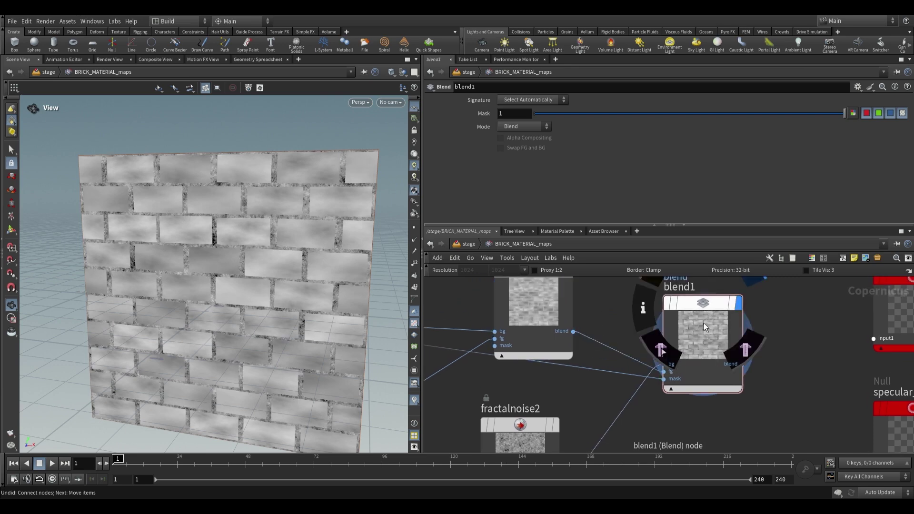
{"action": "left_click_drag", "start_coordinate": [705, 315], "coordinate": [701, 311]}
{"action": "left_click_drag", "start_coordinate": [233, 294], "coordinate": [215, 285]}
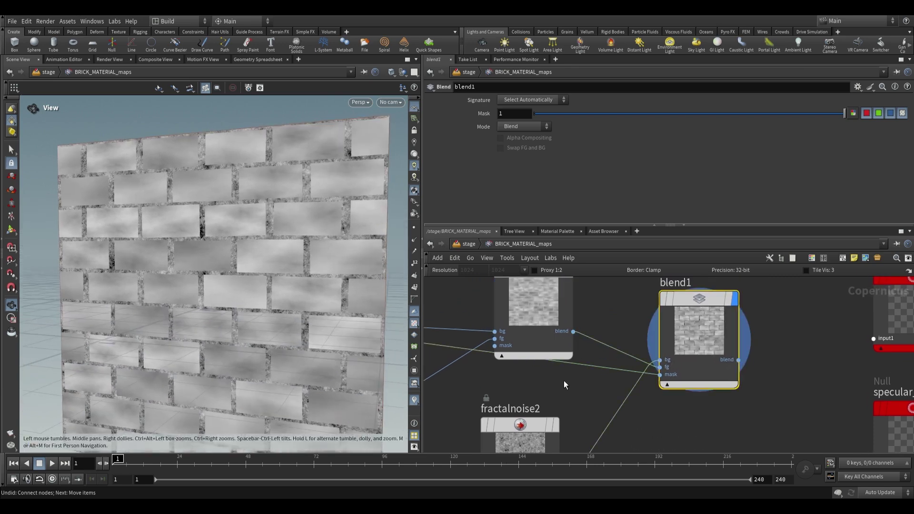
Compare the Tile Pattern's tiles output with the multiplied and blended brick results
{"action": "middle_click_drag", "start_coordinate": [524, 353], "coordinate": [536, 298]}
{"action": "left_click", "coordinate": [545, 375]}
{"action": "middle_click_drag", "start_coordinate": [648, 350], "coordinate": [643, 367]}
{"action": "scroll", "coordinate": [643, 368], "scroll_direction": "down", "scroll_amount": 3}
{"action": "middle_click_drag", "start_coordinate": [585, 360], "coordinate": [837, 406]}
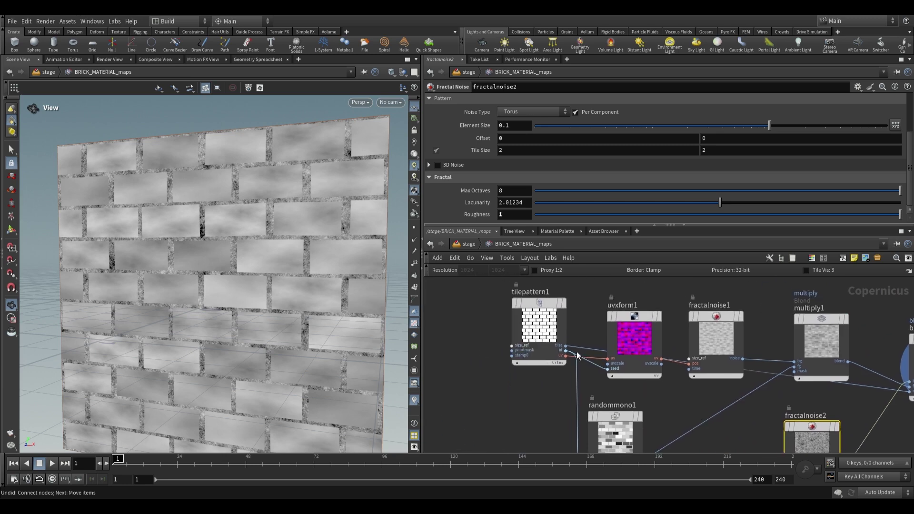
{"action": "left_click", "coordinate": [564, 303]}
{"action": "scroll", "coordinate": [302, 275], "scroll_direction": "up", "scroll_amount": 3}
{"action": "left_click_drag", "start_coordinate": [302, 275], "coordinate": [297, 273]}
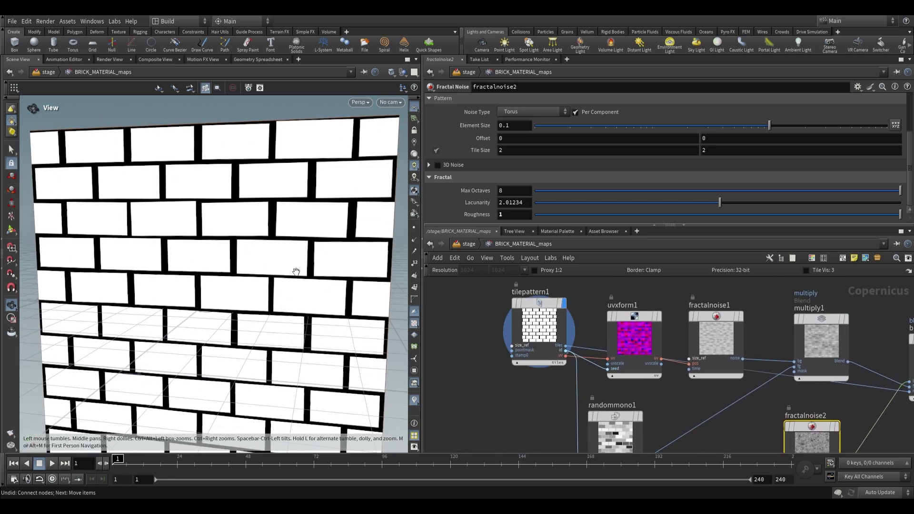
{"action": "scroll", "coordinate": [833, 362], "scroll_direction": "up", "scroll_amount": 1}
{"action": "middle_click_drag", "start_coordinate": [834, 362], "coordinate": [591, 358]}
{"action": "left_click", "coordinate": [605, 306]}
{"action": "scroll", "coordinate": [516, 391], "scroll_direction": "down", "scroll_amount": 2}
{"action": "middle_click_drag", "start_coordinate": [516, 391], "coordinate": [745, 384]}
{"action": "scroll", "coordinate": [592, 312], "scroll_direction": "up", "scroll_amount": 2}
{"action": "left_click", "coordinate": [593, 313]}
Darken the mortar noise by setting its Amplitude to 0.065, Center to 0.038 and Roughness to 0.853
{"action": "middle_click_drag", "start_coordinate": [896, 429], "coordinate": [657, 377]}
{"action": "mouse_move", "coordinate": [657, 377]}
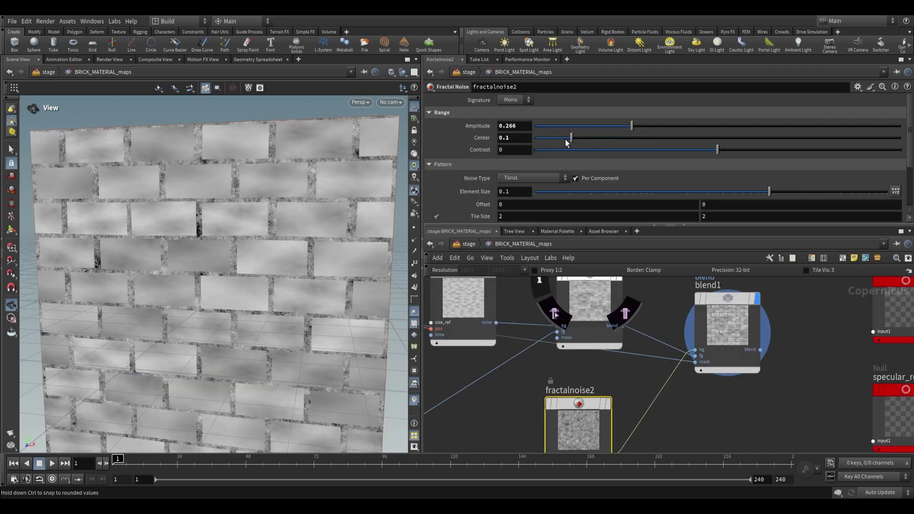
{"action": "left_click_drag", "start_coordinate": [566, 143], "coordinate": [528, 140]}
{"action": "left_click_drag", "start_coordinate": [258, 146], "coordinate": [252, 175], "text": "alt"}
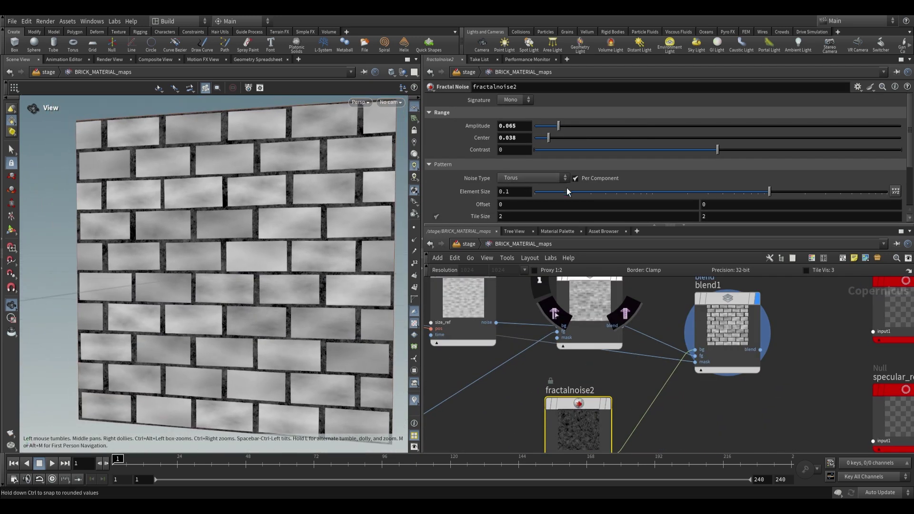
{"action": "scroll", "coordinate": [568, 185], "scroll_direction": "down", "scroll_amount": 3}
{"action": "scroll", "coordinate": [653, 330], "scroll_direction": "down", "scroll_amount": 3}
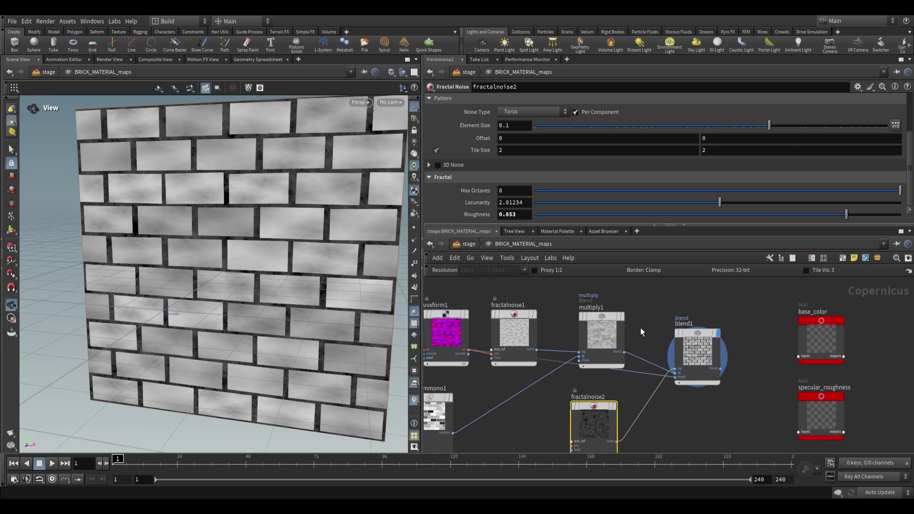
{"action": "middle_click_drag", "start_coordinate": [653, 331], "coordinate": [695, 335]}
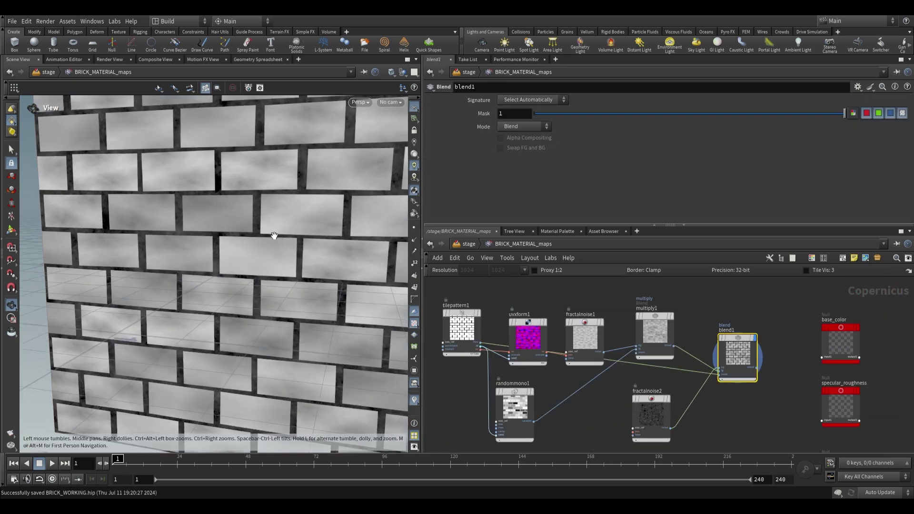
Examine the blended bricks and mortar up close, along with the Tile Pattern's tiles output
{"action": "scroll", "coordinate": [275, 236], "scroll_direction": "up", "scroll_amount": 4}
{"action": "middle_click_drag", "start_coordinate": [239, 227], "coordinate": [225, 242]}
{"action": "left_click_drag", "start_coordinate": [225, 243], "coordinate": [187, 222]}
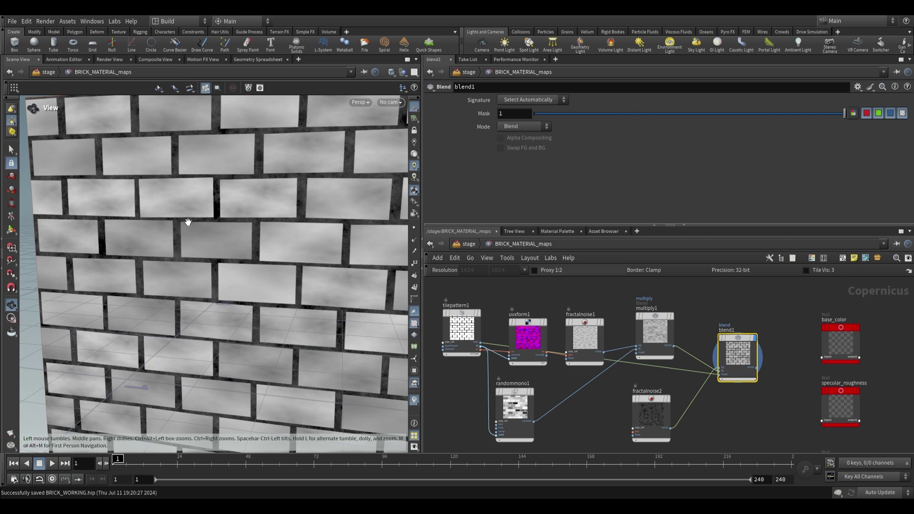
{"action": "scroll", "coordinate": [555, 328], "scroll_direction": "up", "scroll_amount": 4}
{"action": "left_click", "coordinate": [526, 371]}
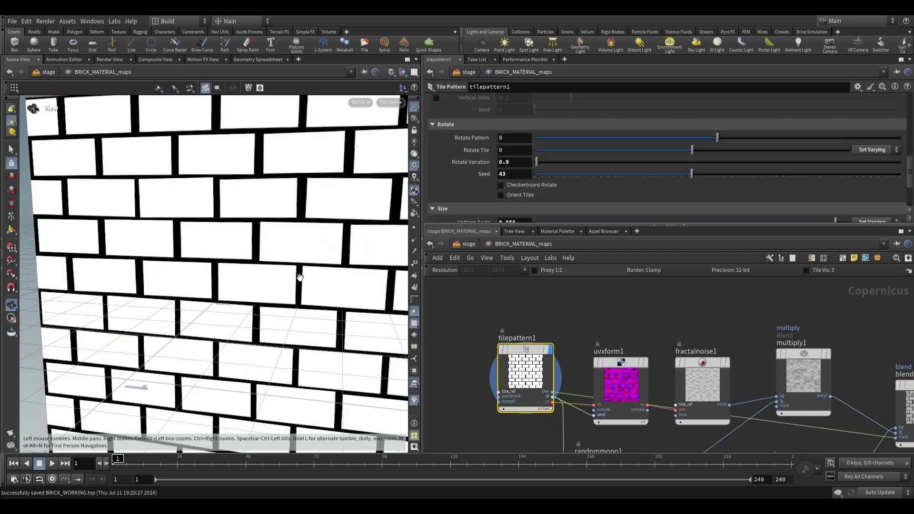
Add a Dilate Erode node to the Tile Pattern's tiles output, display it and set its Radius to -6.97
{"action": "middle_click_drag", "start_coordinate": [562, 333], "coordinate": [587, 318]}
{"action": "left_click_drag", "start_coordinate": [562, 347], "coordinate": [510, 346]}
{"action": "scroll", "coordinate": [559, 339], "scroll_direction": "down", "scroll_amount": 3}
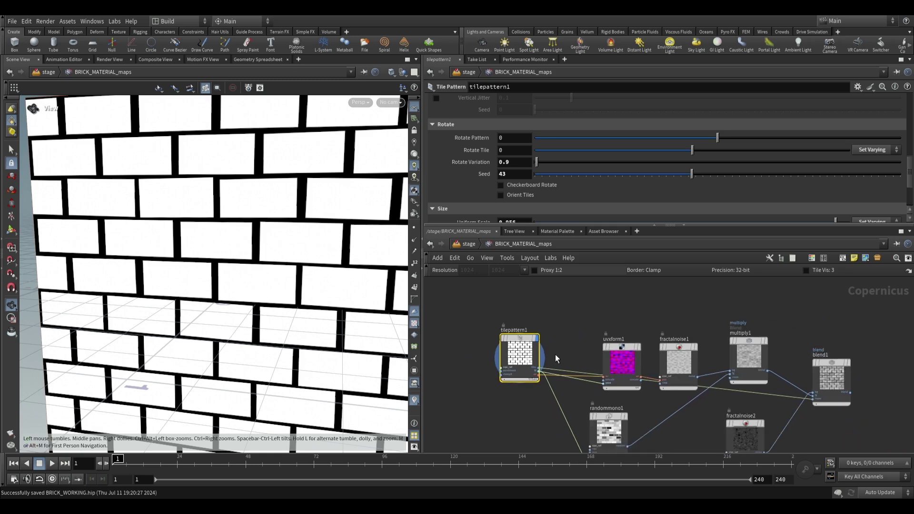
{"action": "left_click", "coordinate": [540, 370]}
{"action": "middle_click_drag", "start_coordinate": [564, 316], "coordinate": [529, 380]}
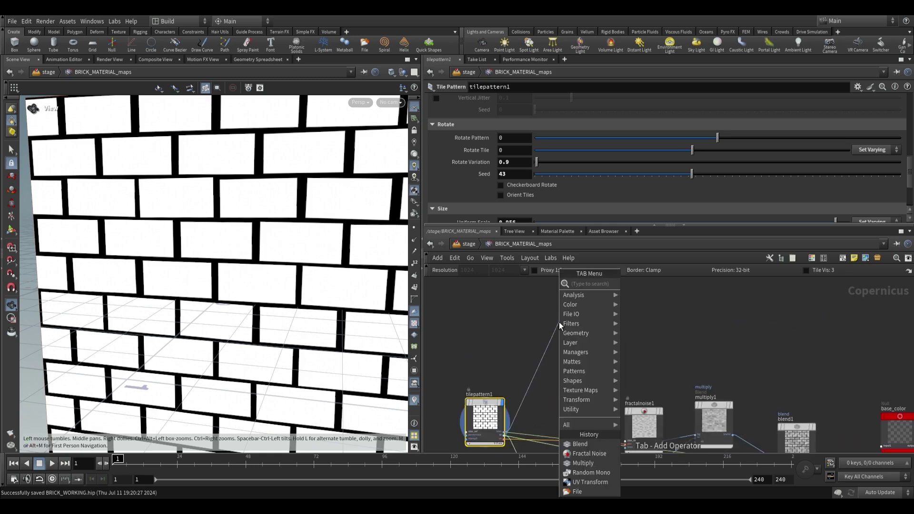
{"action": "type", "text": "dilat"}
{"action": "key", "text": "Return"}
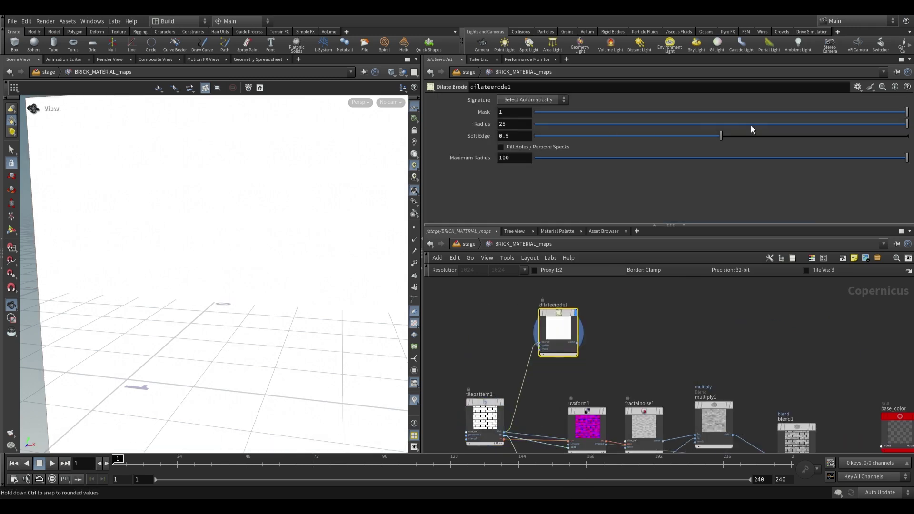
{"action": "left_click_drag", "start_coordinate": [747, 125], "coordinate": [671, 132]}
{"action": "scroll", "coordinate": [608, 315], "scroll_direction": "up", "scroll_amount": 2}
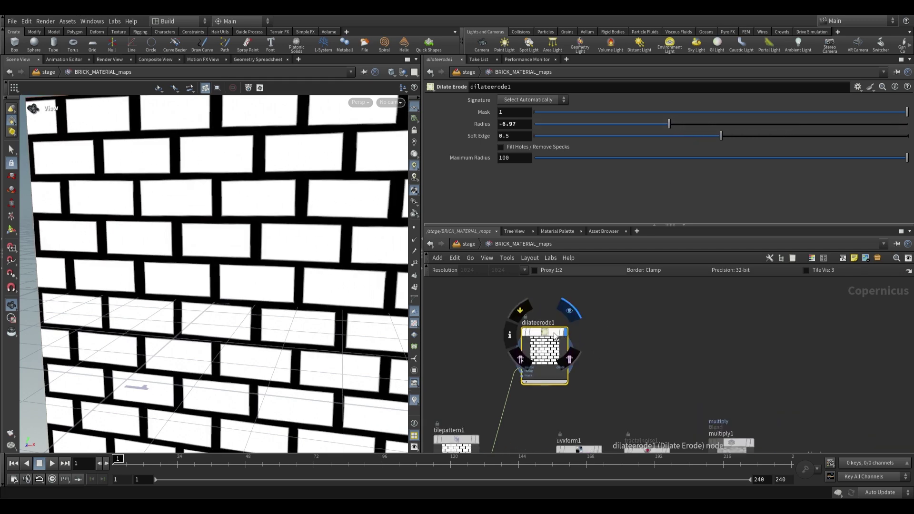
Add an Invert node after the Dilate Erode node and display the inverted mask
{"action": "key", "text": "Tab"}
{"action": "type", "text": "inv"}
{"action": "key", "text": "Return"}
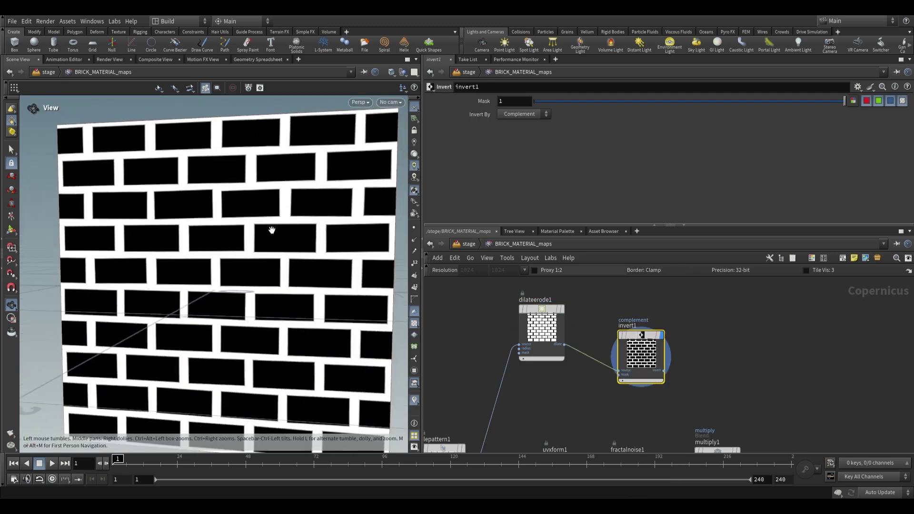
{"action": "middle_click_drag", "start_coordinate": [657, 365], "coordinate": [625, 357]}
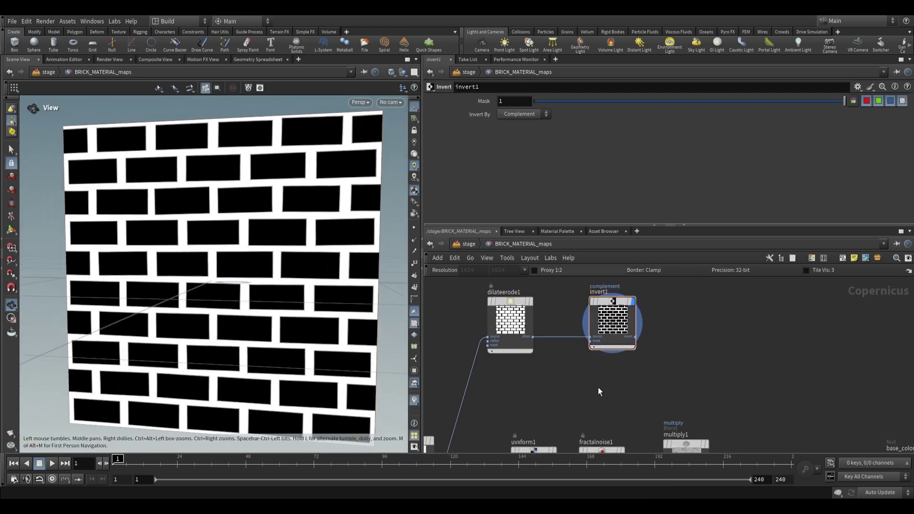
Add and display a Multiply node after the Invert, feeding a new Fractal Noise into its foreground input
{"action": "key", "text": "Tab"}
{"action": "key", "text": "Return"}
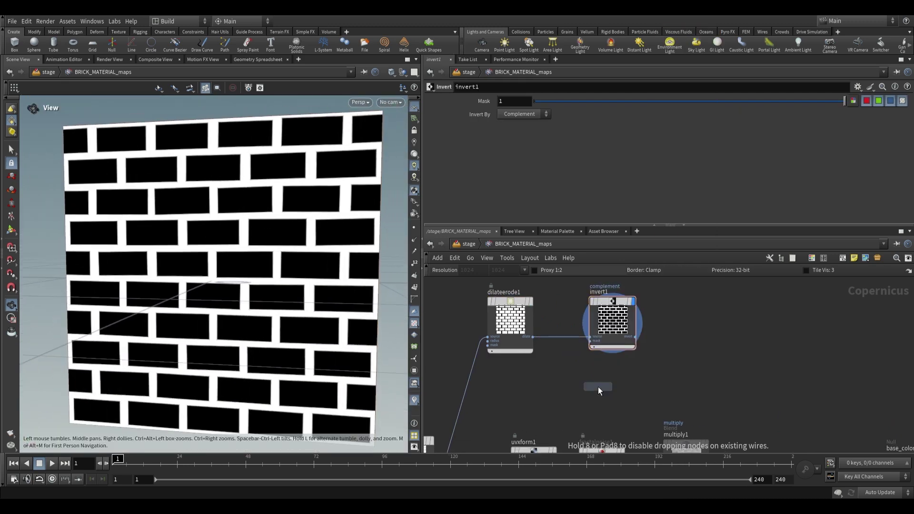
{"action": "left_click", "coordinate": [726, 330]}
{"action": "key", "text": "Tab"}
{"action": "type", "text": "fr"}
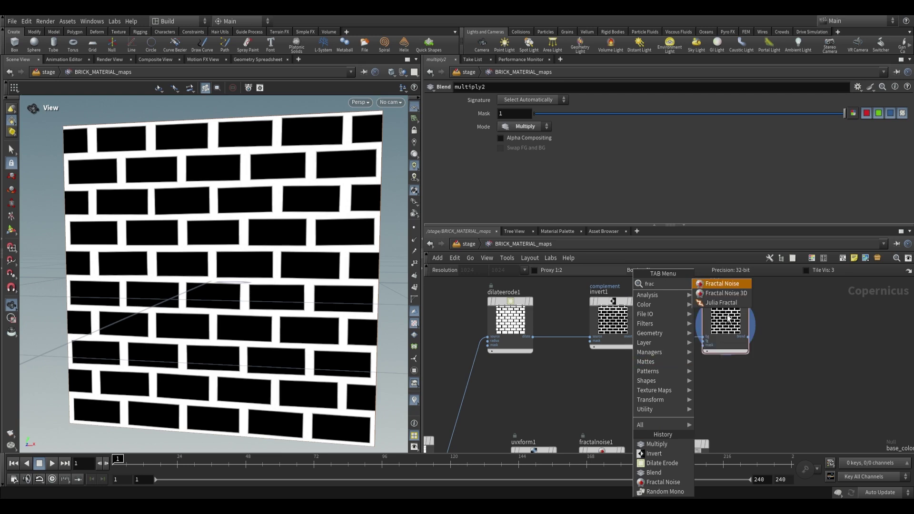
{"action": "key", "text": "Return"}
{"action": "scroll", "coordinate": [567, 151], "scroll_direction": "up", "scroll_amount": 3}
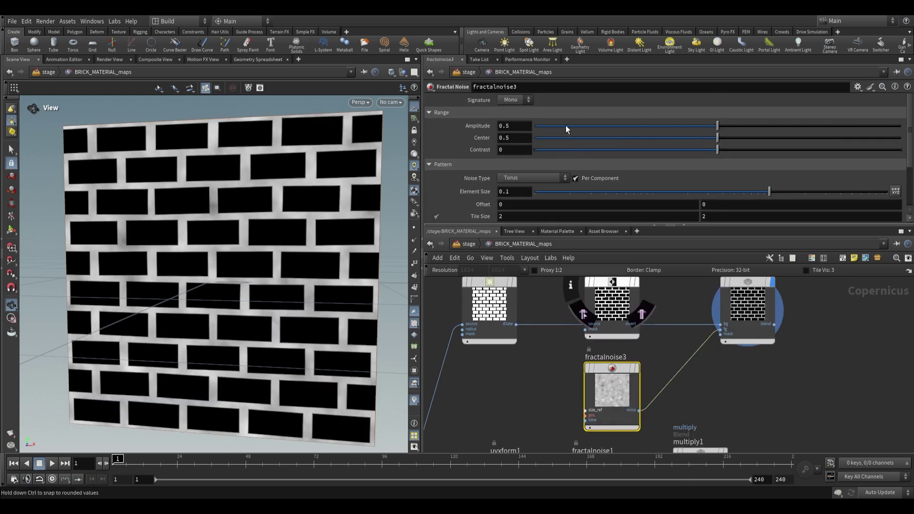
Set the new Fractal Noise's Amplitude to 1, Center to 0.477 and Contrast to 0.542
{"action": "left_click_drag", "start_coordinate": [735, 153], "coordinate": [822, 155]}
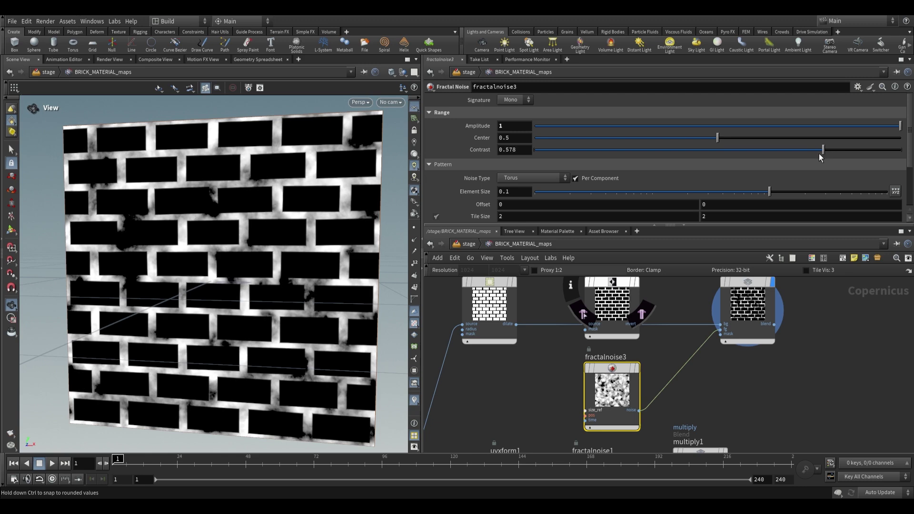
{"action": "scroll", "coordinate": [810, 171], "scroll_direction": "down", "scroll_amount": 3}
{"action": "scroll", "coordinate": [676, 198], "scroll_direction": "up", "scroll_amount": 3}
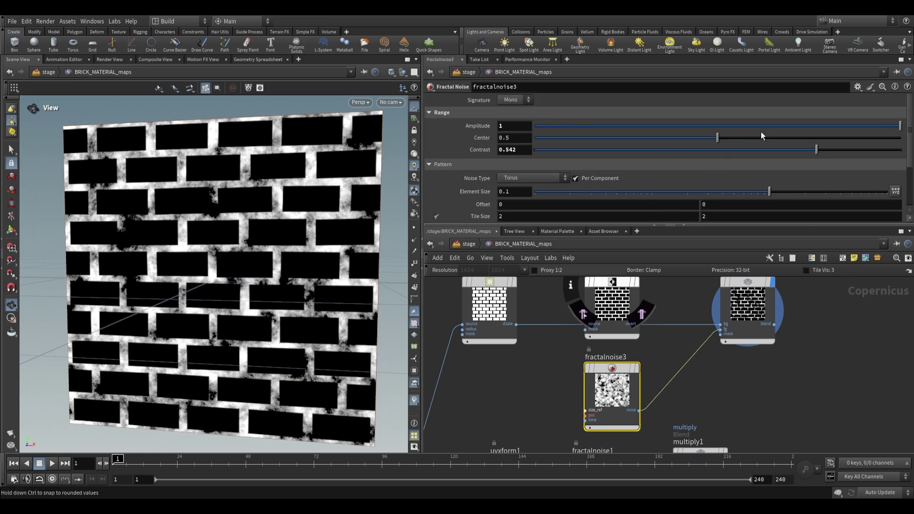
{"action": "key", "text": "Tab"}
{"action": "type", "text": "inver"}
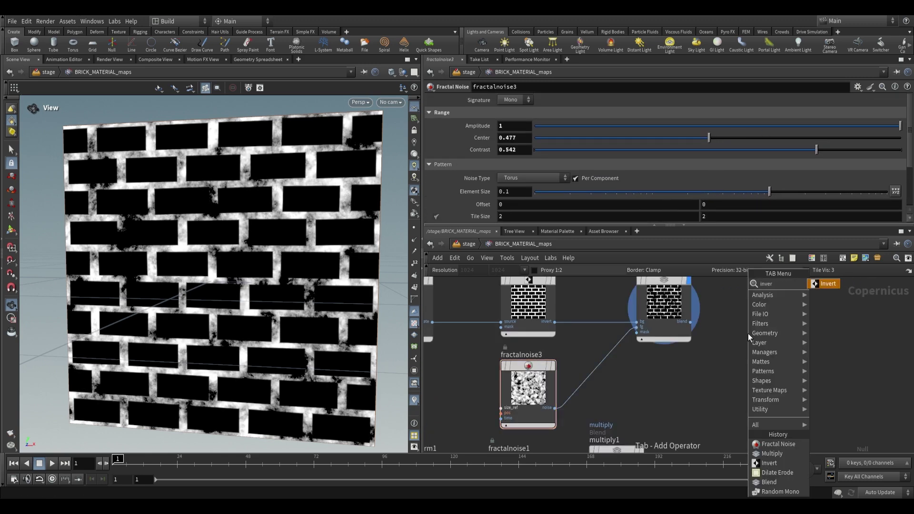
{"action": "key", "text": "Escape"}
Add a Remap node after the second Multiply node, display it and reverse its ramp
{"action": "key", "text": "Tab"}
{"action": "type", "text": "rema"}
{"action": "key", "text": "Return"}
{"action": "left_click", "coordinate": [762, 334]}
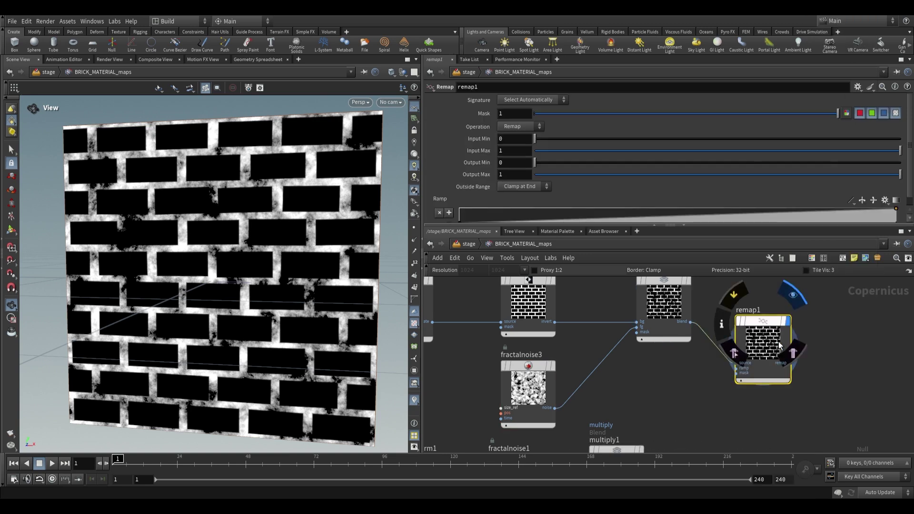
{"action": "left_click_drag", "start_coordinate": [765, 338], "coordinate": [779, 327]}
{"action": "scroll", "coordinate": [812, 165], "scroll_direction": "down", "scroll_amount": 1}
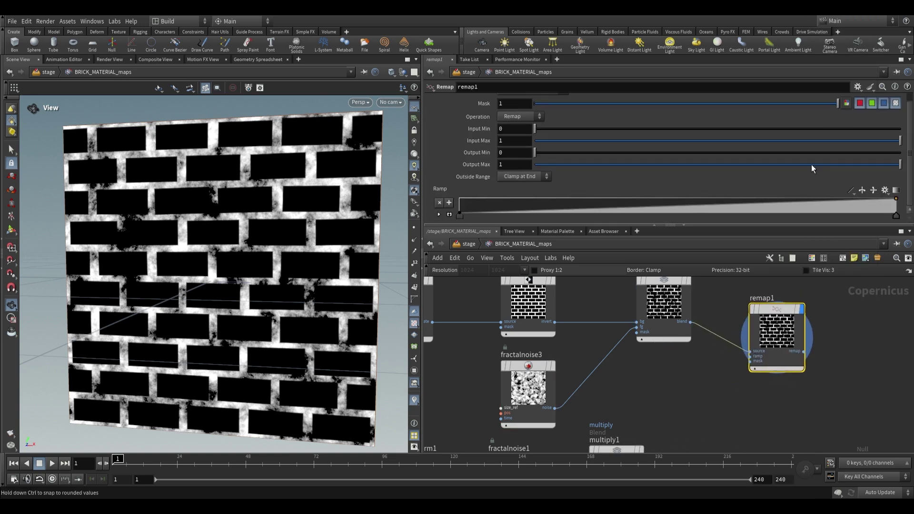
{"action": "left_click", "coordinate": [863, 191]}
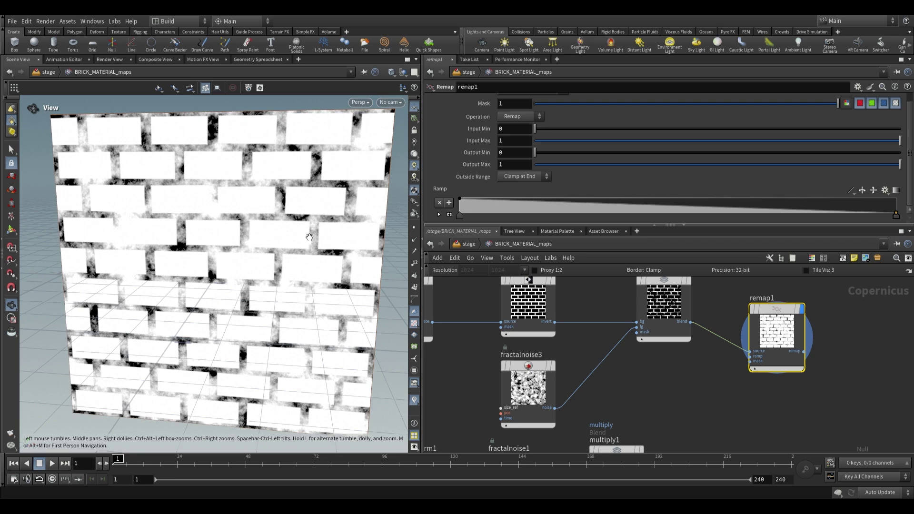
Review the Tile Pattern's tiles output alongside the new Remap branch
{"action": "scroll", "coordinate": [862, 392], "scroll_direction": "down", "scroll_amount": 1}
{"action": "middle_click_drag", "start_coordinate": [861, 392], "coordinate": [717, 297]}
{"action": "middle_click_drag", "start_coordinate": [655, 365], "coordinate": [761, 357]}
{"action": "scroll", "coordinate": [659, 327], "scroll_direction": "down", "scroll_amount": 1}
{"action": "middle_click_drag", "start_coordinate": [660, 326], "coordinate": [723, 363]}
{"action": "scroll", "coordinate": [483, 372], "scroll_direction": "up", "scroll_amount": 2}
{"action": "middle_click_drag", "start_coordinate": [483, 372], "coordinate": [518, 346]}
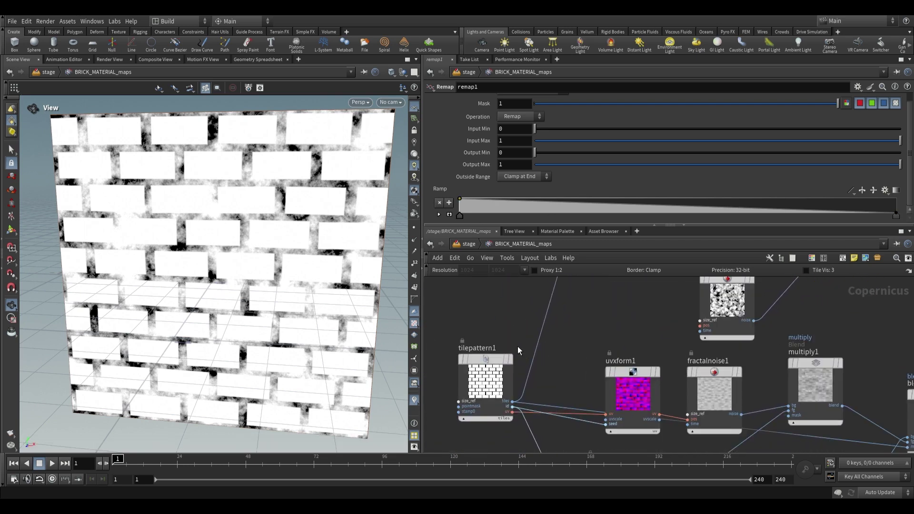
{"action": "left_click", "coordinate": [512, 360]}
{"action": "scroll", "coordinate": [515, 404], "scroll_direction": "up", "scroll_amount": 1}
{"action": "left_click", "coordinate": [512, 401]}
{"action": "scroll", "coordinate": [651, 361], "scroll_direction": "down", "scroll_amount": 2}
{"action": "middle_click_drag", "start_coordinate": [783, 324], "coordinate": [542, 381]}
{"action": "scroll", "coordinate": [770, 362], "scroll_direction": "down", "scroll_amount": 2}
{"action": "scroll", "coordinate": [741, 328], "scroll_direction": "up", "scroll_amount": 2}
Add a Minimum blend node next to the Remap node
{"action": "left_click", "coordinate": [737, 324]}
{"action": "key", "text": "Tab"}
{"action": "type", "text": "min"}
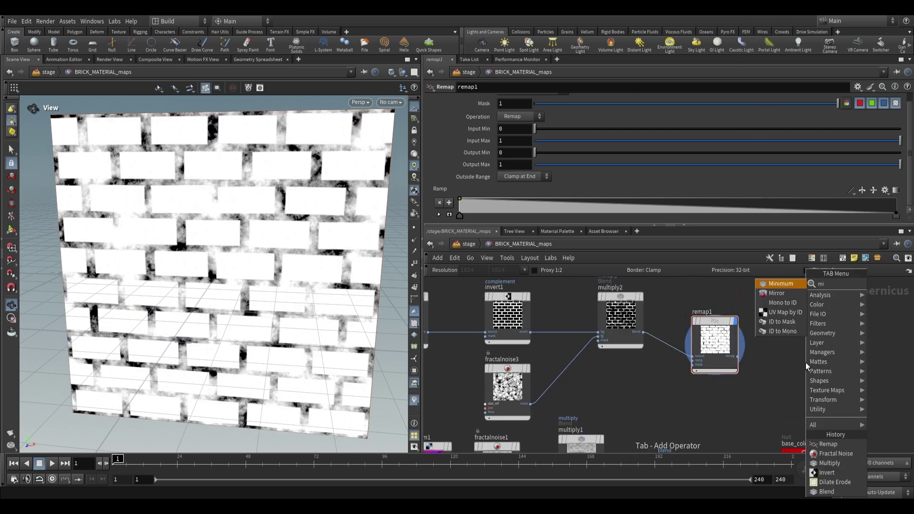
{"action": "key", "text": "Return"}
{"action": "left_click", "coordinate": [806, 365]}
Connect the Remap output to the Minimum node's background and the Tile Pattern's tiles output to its foreground
{"action": "scroll", "coordinate": [743, 388], "scroll_direction": "up", "scroll_amount": 2}
{"action": "left_click", "coordinate": [737, 356]}
{"action": "left_click_drag", "start_coordinate": [792, 351], "coordinate": [788, 372]}
{"action": "scroll", "coordinate": [635, 403], "scroll_direction": "down", "scroll_amount": 6}
{"action": "scroll", "coordinate": [514, 428], "scroll_direction": "up", "scroll_amount": 4}
{"action": "left_click", "coordinate": [498, 418]}
{"action": "scroll", "coordinate": [500, 417], "scroll_direction": "down", "scroll_amount": 4}
{"action": "scroll", "coordinate": [655, 381], "scroll_direction": "up", "scroll_amount": 7}
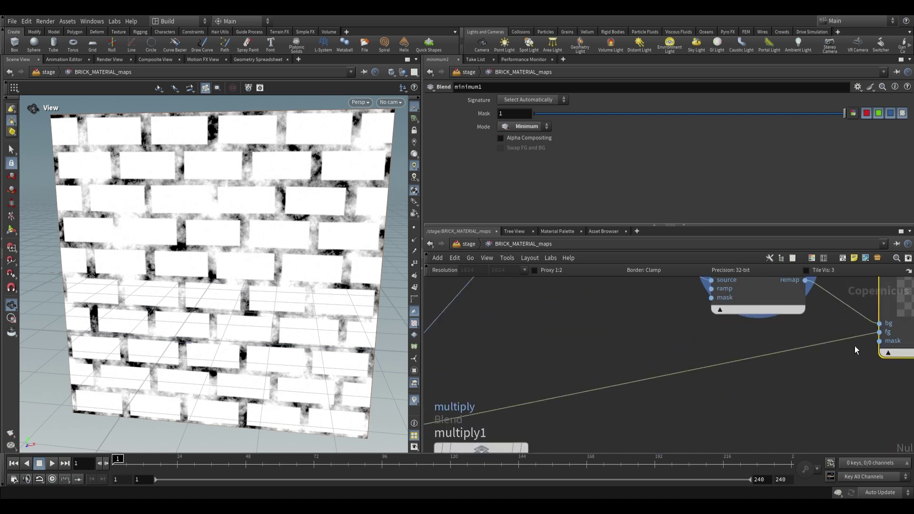
Complete the Tile Pattern connection to the Minimum node's foreground, display the Minimum node and check the brick edges up close
{"action": "left_click", "coordinate": [871, 336]}
{"action": "middle_click_drag", "start_coordinate": [871, 336], "coordinate": [654, 392]}
{"action": "scroll", "coordinate": [654, 391], "scroll_direction": "down", "scroll_amount": 2}
{"action": "left_click", "coordinate": [721, 332]}
{"action": "right_click_drag", "start_coordinate": [195, 194], "coordinate": [233, 241]}
{"action": "left_click_drag", "start_coordinate": [233, 241], "coordinate": [223, 231]}
{"action": "middle_click_drag", "start_coordinate": [252, 213], "coordinate": [224, 203]}
{"action": "scroll", "coordinate": [608, 334], "scroll_direction": "down", "scroll_amount": 3}
{"action": "middle_click_drag", "start_coordinate": [636, 447], "coordinate": [725, 424]}
Tighten the Remap node's ramp by shifting its white start point towards the end and pulling its black end point inward
{"action": "left_click", "coordinate": [678, 308]}
{"action": "middle_click_drag", "start_coordinate": [618, 342], "coordinate": [619, 352]}
{"action": "scroll", "coordinate": [619, 352], "scroll_direction": "up", "scroll_amount": 1}
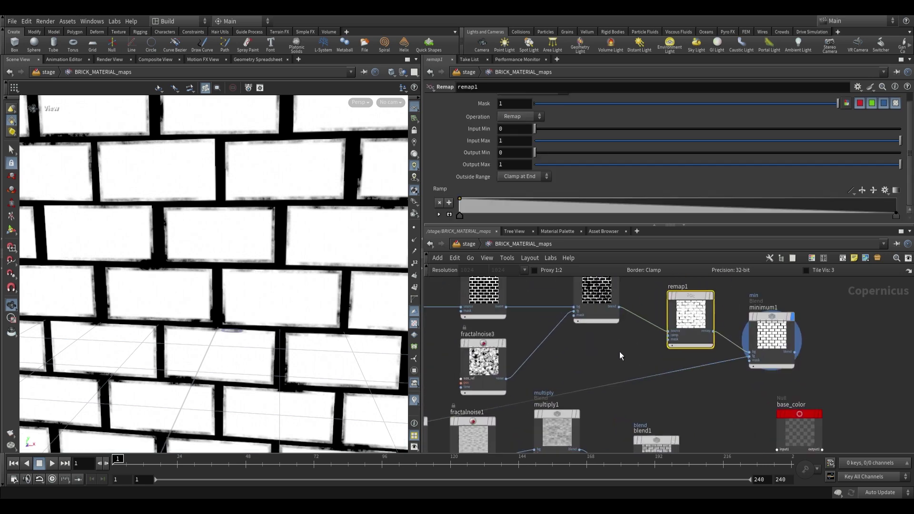
{"action": "left_click_drag", "start_coordinate": [467, 213], "coordinate": [793, 214]}
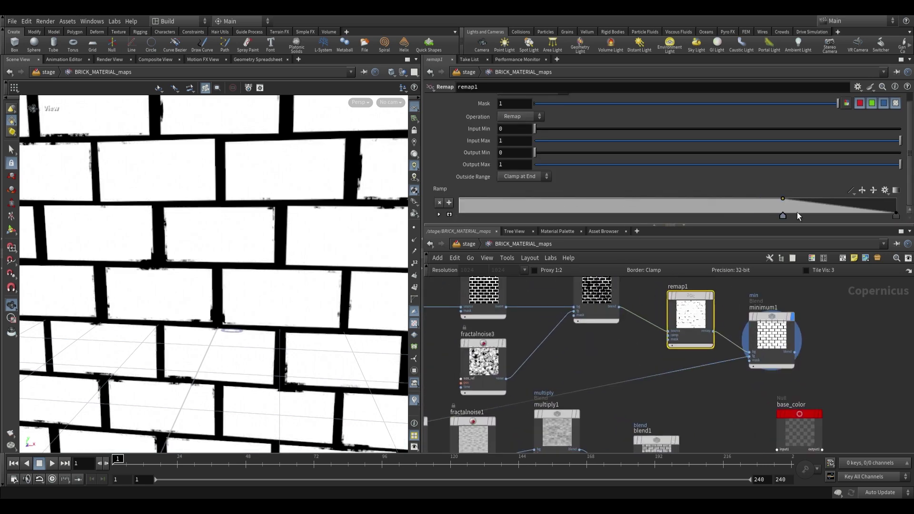
{"action": "right_click_drag", "start_coordinate": [362, 224], "coordinate": [355, 201]}
{"action": "left_click_drag", "start_coordinate": [897, 216], "coordinate": [845, 216]}
{"action": "right_click_drag", "start_coordinate": [267, 252], "coordinate": [214, 274]}
{"action": "middle_click_drag", "start_coordinate": [587, 359], "coordinate": [700, 387]}
{"action": "left_click_drag", "start_coordinate": [276, 249], "coordinate": [226, 249]}
{"action": "right_click_drag", "start_coordinate": [226, 249], "coordinate": [245, 238]}
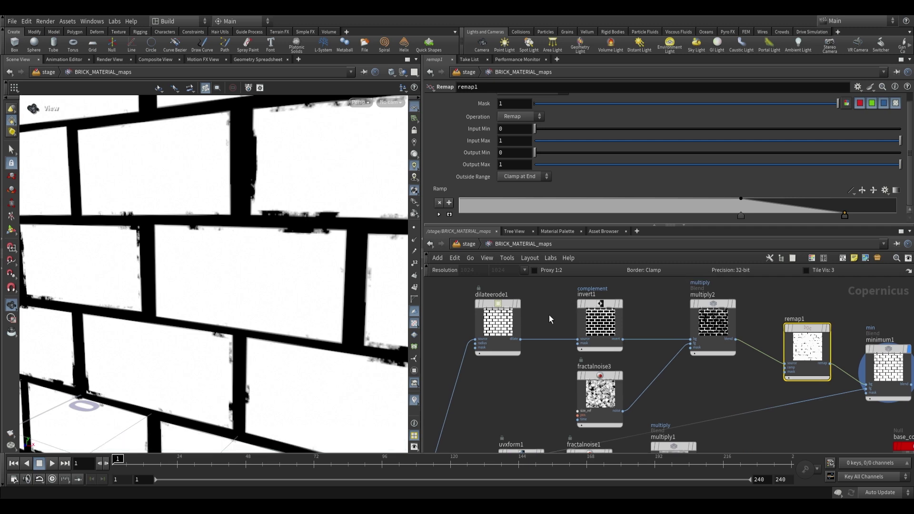
Insert a Blur node with size 0.005 between the Dilate Erode and Invert nodes and view the Minimum result
{"action": "key", "text": "Tab"}
{"action": "type", "text": "blur"}
{"action": "key", "text": "Return"}
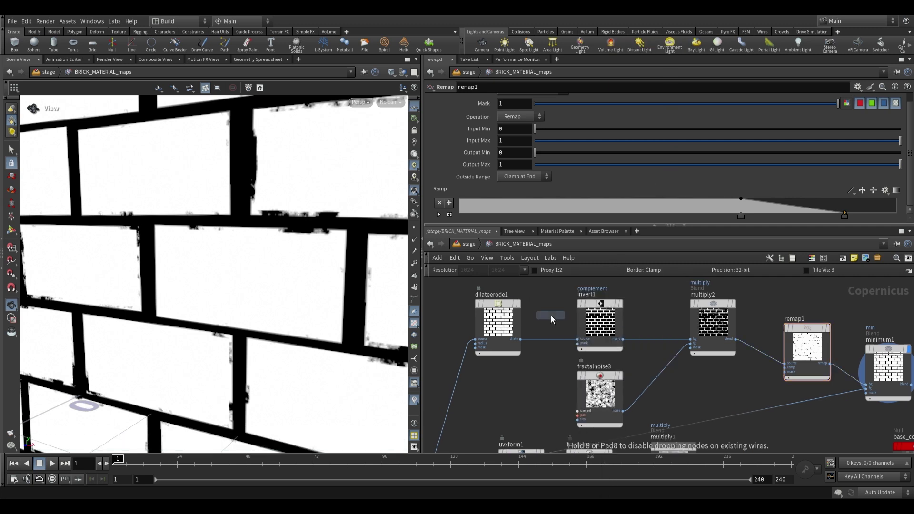
{"action": "left_click", "coordinate": [560, 318]}
{"action": "left_click_drag", "start_coordinate": [545, 305], "coordinate": [577, 342]}
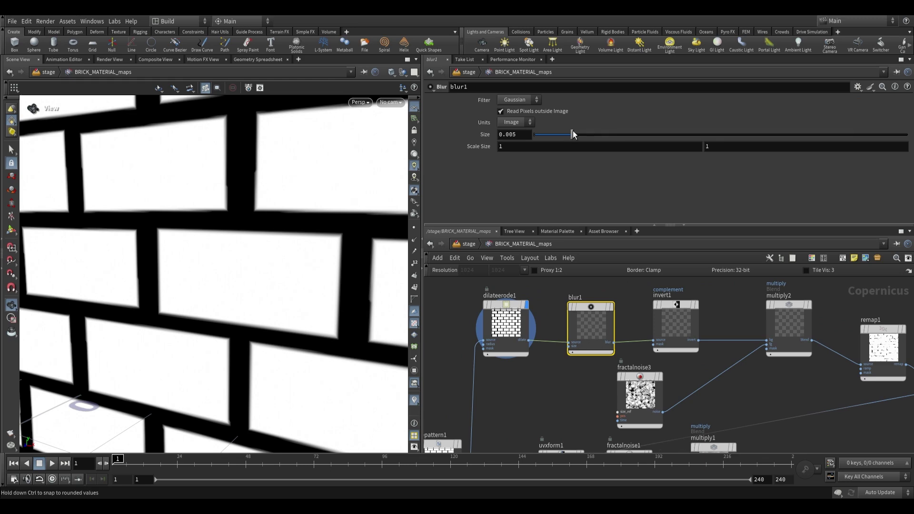
{"action": "left_click", "coordinate": [612, 308]}
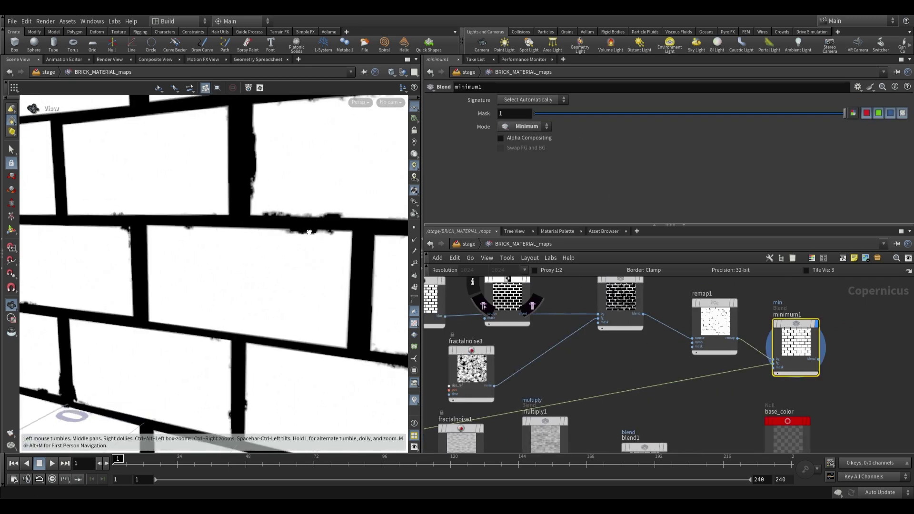
{"action": "mouse_move", "coordinate": [285, 238]}
{"action": "left_mouse_down"}
{"action": "mouse_move", "coordinate": [271, 240]}
{"action": "mouse_move", "coordinate": [303, 247]}
{"action": "mouse_move", "coordinate": [286, 232]}
{"action": "left_mouse_up"}
{"action": "scroll", "coordinate": [278, 221], "scroll_direction": "down", "scroll_amount": 5}
{"action": "scroll", "coordinate": [618, 380], "scroll_direction": "down", "scroll_amount": 3}
Reposition the edge-wear nodes as a group above the tile branch and display the Blend node that combines tiles and mortar
{"action": "middle_click_drag", "start_coordinate": [619, 380], "coordinate": [684, 371]}
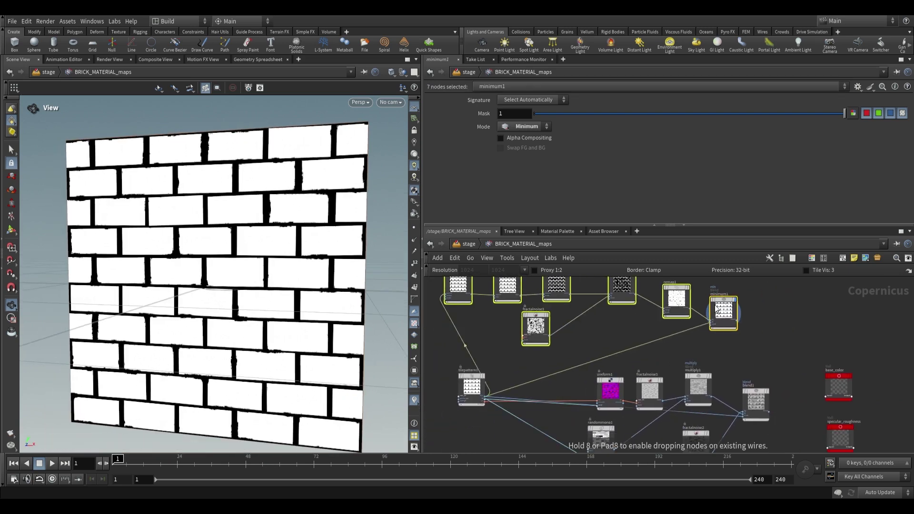
{"action": "left_click_drag", "start_coordinate": [716, 304], "coordinate": [733, 306]}
{"action": "middle_click_drag", "start_coordinate": [767, 365], "coordinate": [659, 327]}
{"action": "scroll", "coordinate": [664, 348], "scroll_direction": "up", "scroll_amount": 3}
{"action": "left_click", "coordinate": [663, 348]}
{"action": "left_click", "coordinate": [658, 362]}
{"action": "left_click_drag", "start_coordinate": [263, 267], "coordinate": [245, 262]}
{"action": "scroll", "coordinate": [620, 338], "scroll_direction": "down", "scroll_amount": 3}
{"action": "scroll", "coordinate": [664, 362], "scroll_direction": "up", "scroll_amount": 3}
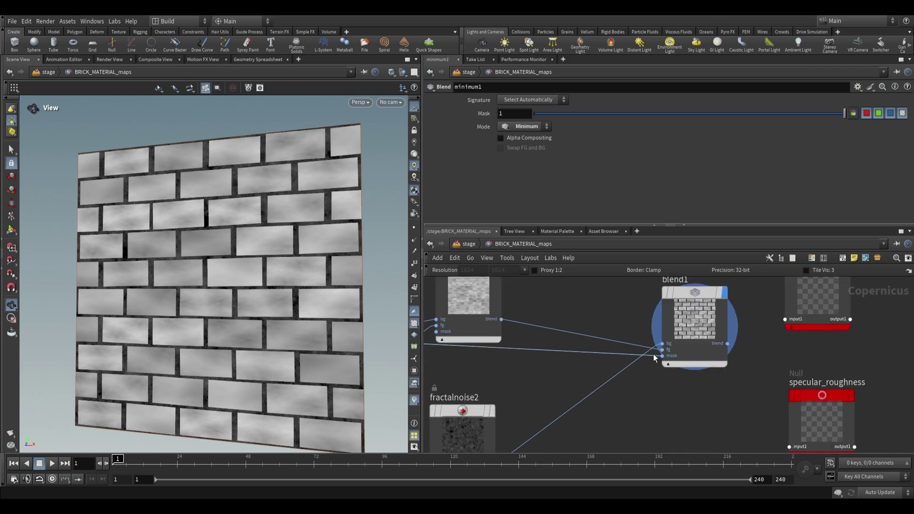
Connect the Minimum node's output to the mask input of the Blend node combining tiles and mortar
{"action": "scroll", "coordinate": [654, 360], "scroll_direction": "down", "scroll_amount": 2}
{"action": "middle_click_drag", "start_coordinate": [597, 284], "coordinate": [607, 350]}
{"action": "scroll", "coordinate": [609, 350], "scroll_direction": "up", "scroll_amount": 1}
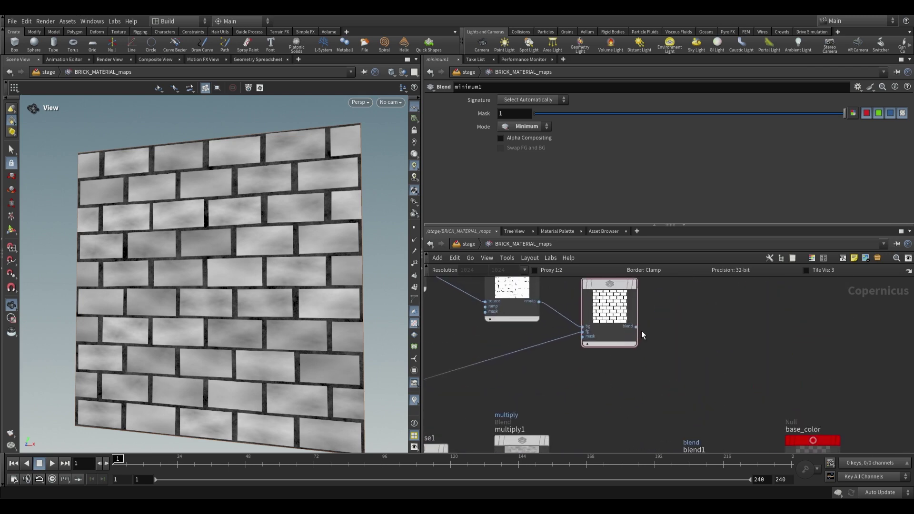
{"action": "left_click", "coordinate": [636, 327]}
{"action": "scroll", "coordinate": [638, 362], "scroll_direction": "down", "scroll_amount": 2}
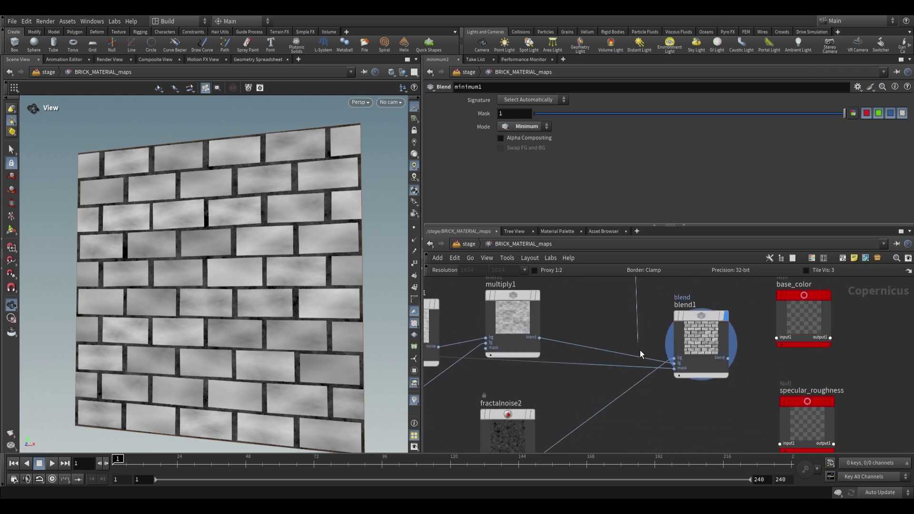
{"action": "left_click", "coordinate": [674, 377]}
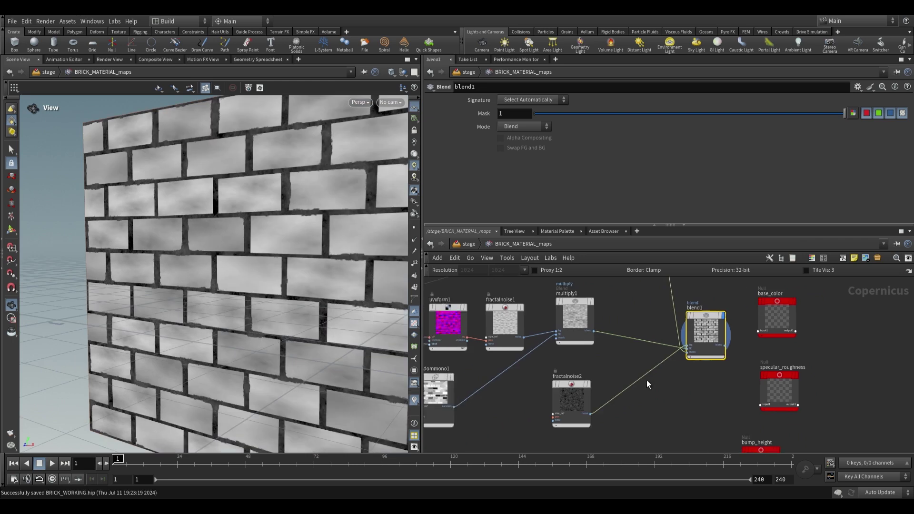
Tidy the network layout by moving the Random Mono and mortar Fractal Noise nodes lower and adjusting the edge branch spacing
{"action": "scroll", "coordinate": [647, 384], "scroll_direction": "down", "scroll_amount": 3}
{"action": "middle_click_drag", "start_coordinate": [557, 365], "coordinate": [612, 363]}
{"action": "scroll", "coordinate": [611, 362], "scroll_direction": "up", "scroll_amount": 2}
{"action": "left_click_drag", "start_coordinate": [548, 373], "coordinate": [556, 399]}
{"action": "left_click_drag", "start_coordinate": [662, 374], "coordinate": [664, 395]}
{"action": "left_click_drag", "start_coordinate": [563, 304], "coordinate": [540, 308]}
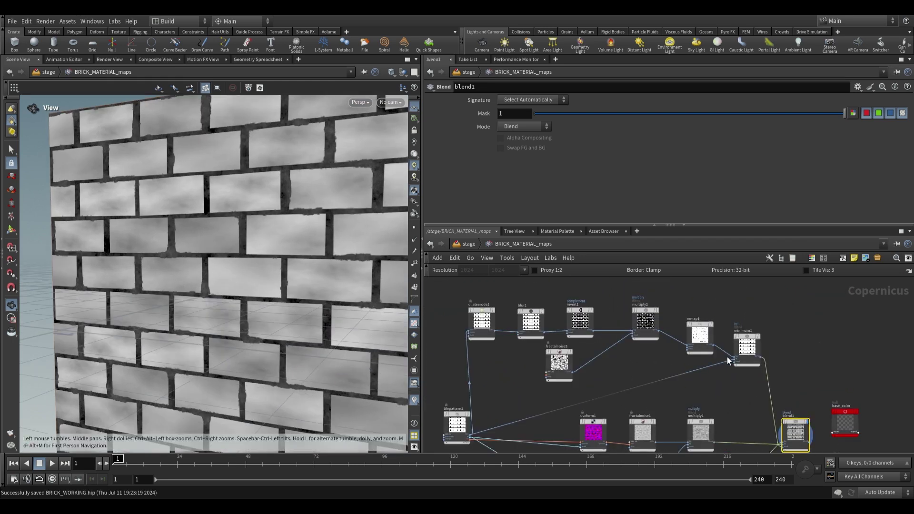
Enclose the seven edge-wear nodes, from Dilate Erode to Minimum, in a network box titled "edge"
{"action": "scroll", "coordinate": [511, 366], "scroll_direction": "up", "scroll_amount": 1}
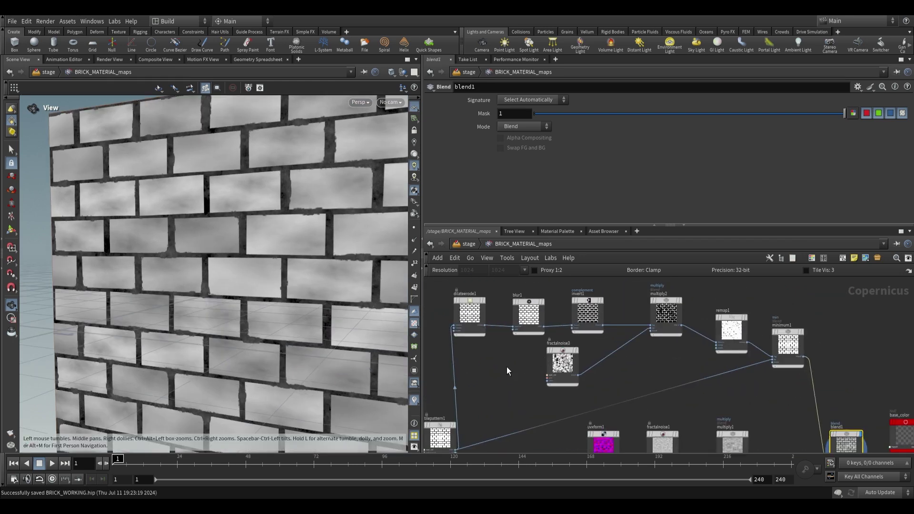
{"action": "left_click_drag", "start_coordinate": [441, 381], "coordinate": [753, 310]}
{"action": "left_click", "coordinate": [843, 258]}
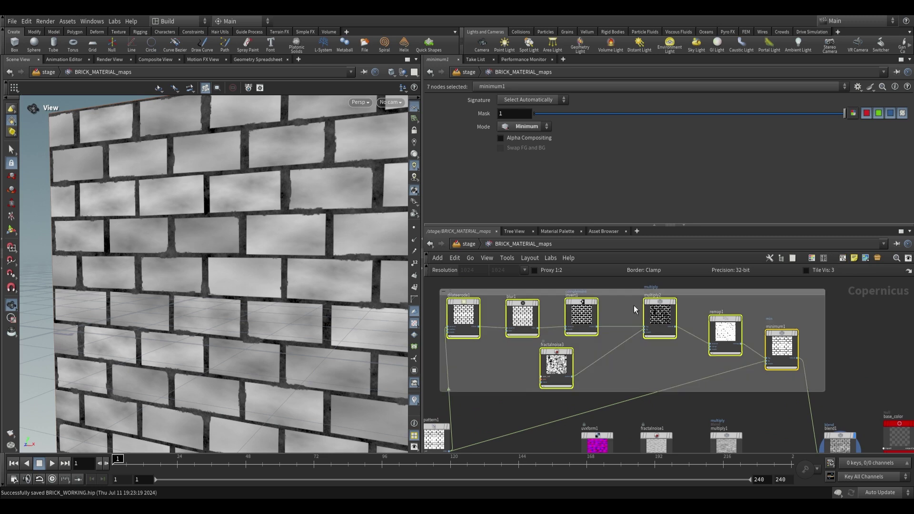
{"action": "middle_click_drag", "start_coordinate": [596, 287], "coordinate": [615, 315]}
{"action": "type", "text": "edge"}
{"action": "key", "text": "Return"}
Enclose the UV transform, Fractal Noise and Multiply nodes in a network box titled TILES and move Random Mono into it
{"action": "left_click_drag", "start_coordinate": [550, 386], "coordinate": [764, 308]}
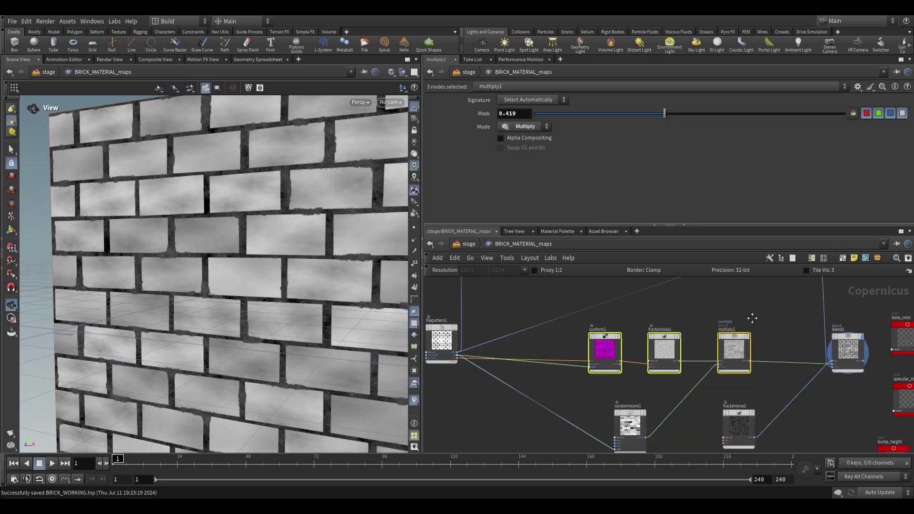
{"action": "middle_click_drag", "start_coordinate": [755, 316], "coordinate": [745, 337]}
{"action": "left_click", "coordinate": [842, 259]}
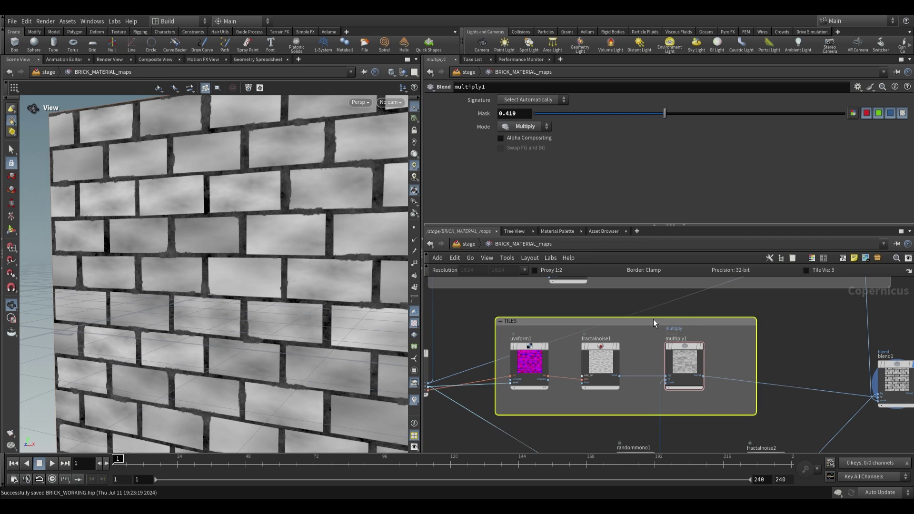
{"action": "scroll", "coordinate": [654, 324], "scroll_direction": "down", "scroll_amount": 1}
{"action": "left_click_drag", "start_coordinate": [606, 403], "coordinate": [576, 353]}
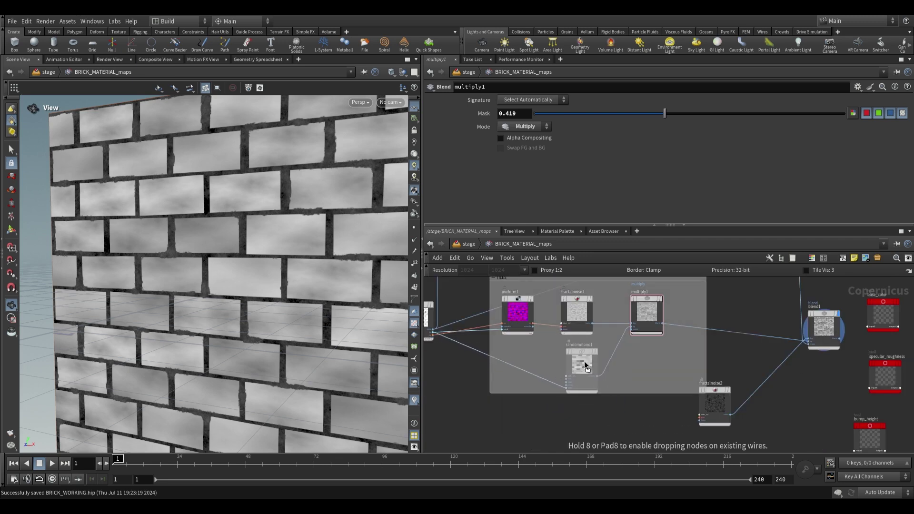
Move the mortar Fractal Noise node clear of the TILES box and enclose it in its own network box
{"action": "left_click_drag", "start_coordinate": [682, 372], "coordinate": [682, 409]}
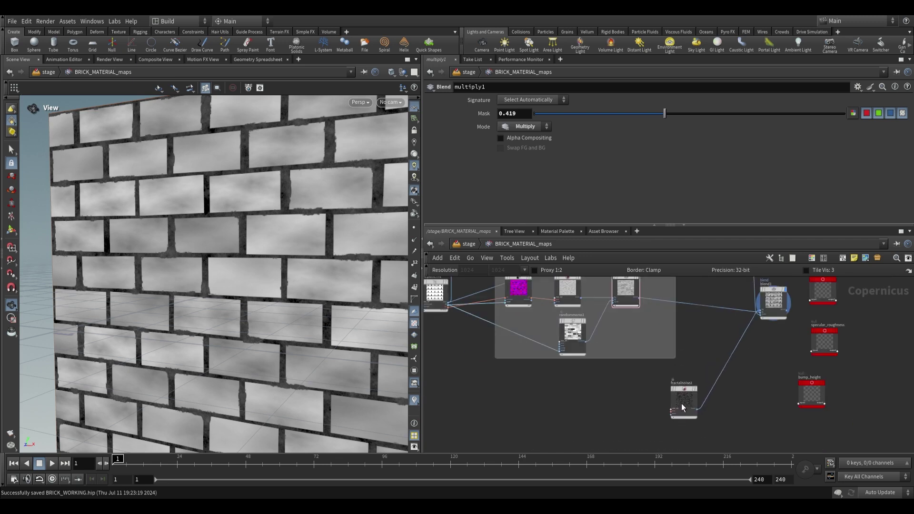
{"action": "middle_click_drag", "start_coordinate": [639, 431], "coordinate": [579, 417]}
{"action": "left_click_drag", "start_coordinate": [569, 427], "coordinate": [667, 349]}
{"action": "key", "text": "shift+o"}
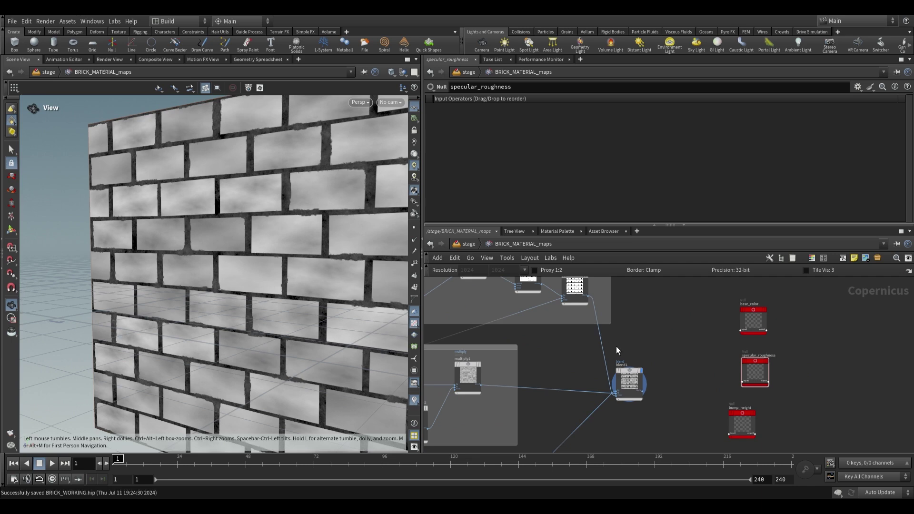
Review the organised network branches and display the Tile Pattern's output to examine its unworn brick edges
{"action": "scroll", "coordinate": [607, 340], "scroll_direction": "down", "scroll_amount": 2}
{"action": "middle_click_drag", "start_coordinate": [647, 360], "coordinate": [691, 333]}
{"action": "scroll", "coordinate": [603, 325], "scroll_direction": "up", "scroll_amount": 2}
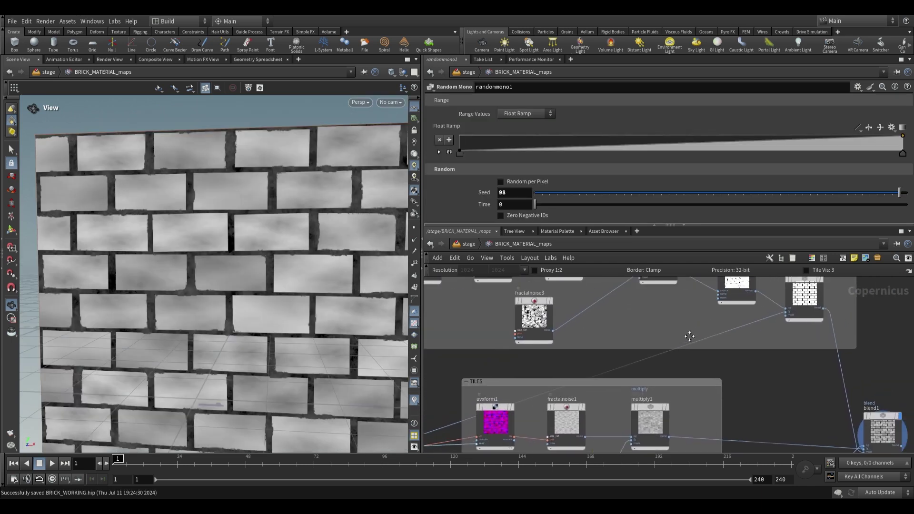
{"action": "middle_click_drag", "start_coordinate": [690, 336], "coordinate": [675, 339]}
{"action": "scroll", "coordinate": [733, 344], "scroll_direction": "up", "scroll_amount": 3}
{"action": "middle_click_drag", "start_coordinate": [744, 334], "coordinate": [690, 366]}
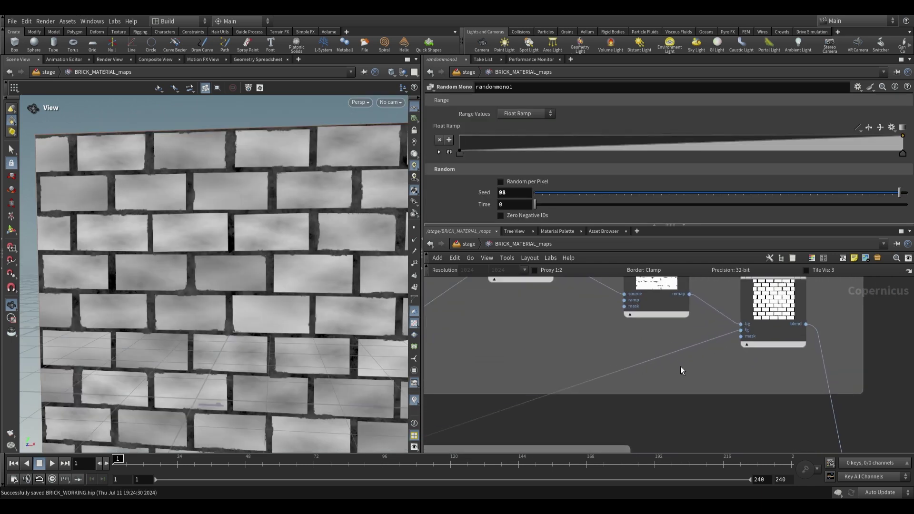
{"action": "scroll", "coordinate": [614, 383], "scroll_direction": "down", "scroll_amount": 2}
{"action": "middle_click_drag", "start_coordinate": [511, 399], "coordinate": [807, 280]}
{"action": "scroll", "coordinate": [807, 281], "scroll_direction": "down", "scroll_amount": 2}
{"action": "scroll", "coordinate": [529, 326], "scroll_direction": "up", "scroll_amount": 2}
{"action": "left_click", "coordinate": [517, 330]}
{"action": "scroll", "coordinate": [516, 388], "scroll_direction": "up", "scroll_amount": 2}
{"action": "scroll", "coordinate": [516, 387], "scroll_direction": "down", "scroll_amount": 3}
{"action": "middle_click_drag", "start_coordinate": [794, 328], "coordinate": [670, 384]}
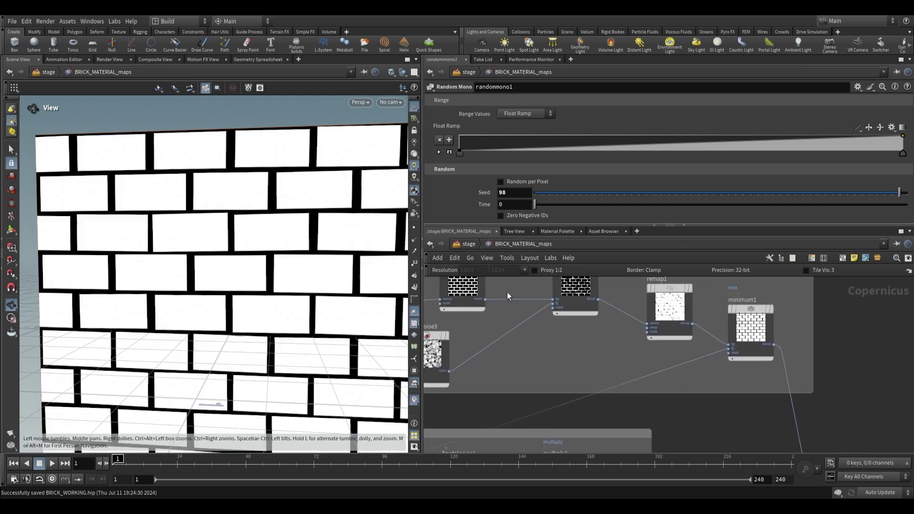
Insert a Blur node before the Minimum node's foreground input, set its size to 0.00422 and inspect the Minimum result
{"action": "scroll", "coordinate": [722, 384], "scroll_direction": "up", "scroll_amount": 1}
{"action": "key", "text": "Tab"}
{"action": "key", "text": "Escape"}
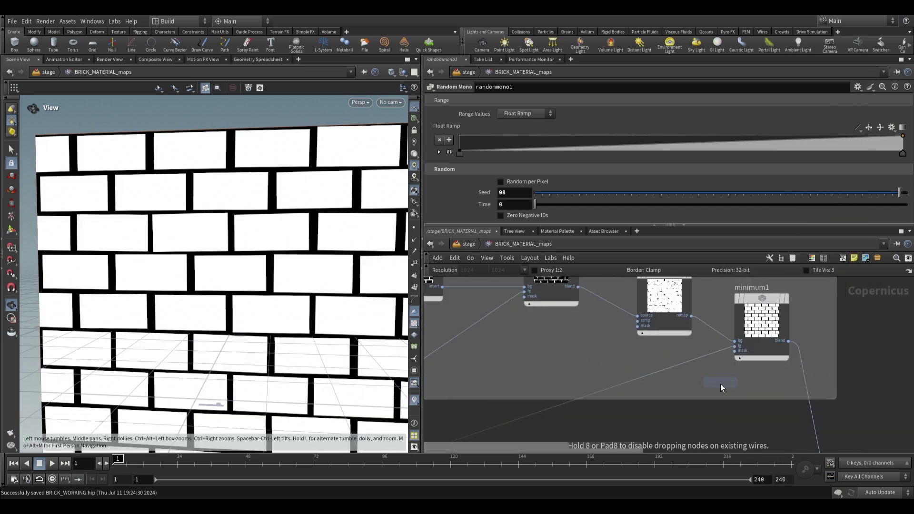
{"action": "left_click", "coordinate": [653, 374]}
{"action": "mouse_move", "coordinate": [573, 134]}
{"action": "left_mouse_down"}
{"action": "mouse_move", "coordinate": [617, 138]}
{"action": "mouse_move", "coordinate": [566, 142]}
{"action": "left_mouse_up"}
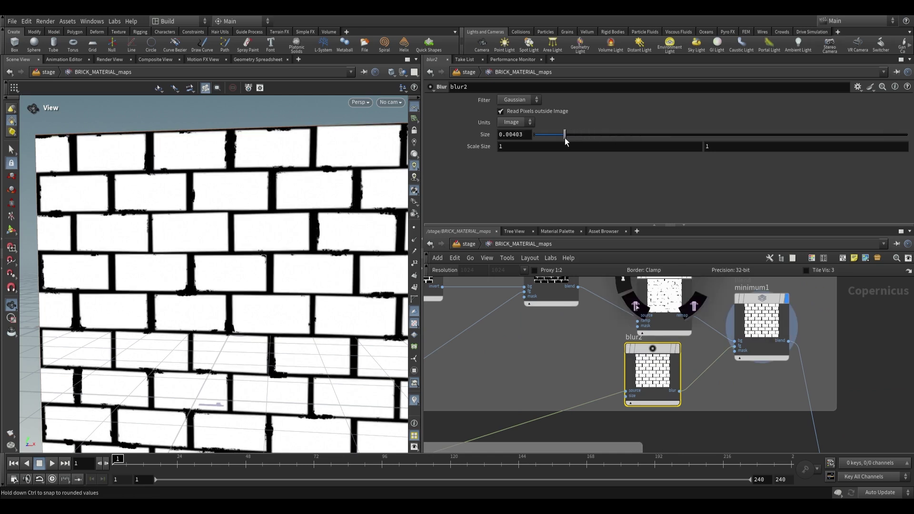
{"action": "scroll", "coordinate": [249, 198], "scroll_direction": "up", "scroll_amount": 5}
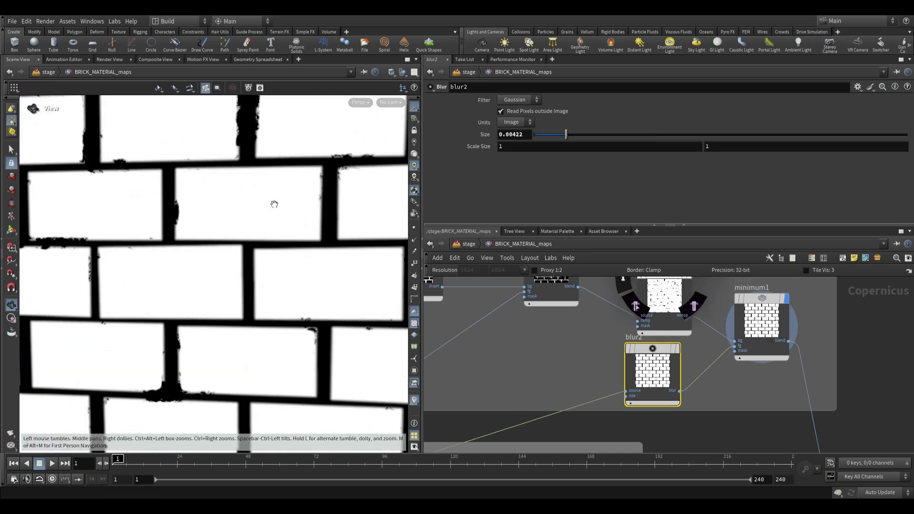
Display and inspect the Blend node's softened bricks, and connect its output to the bump_height null
{"action": "scroll", "coordinate": [296, 237], "scroll_direction": "down", "scroll_amount": 6}
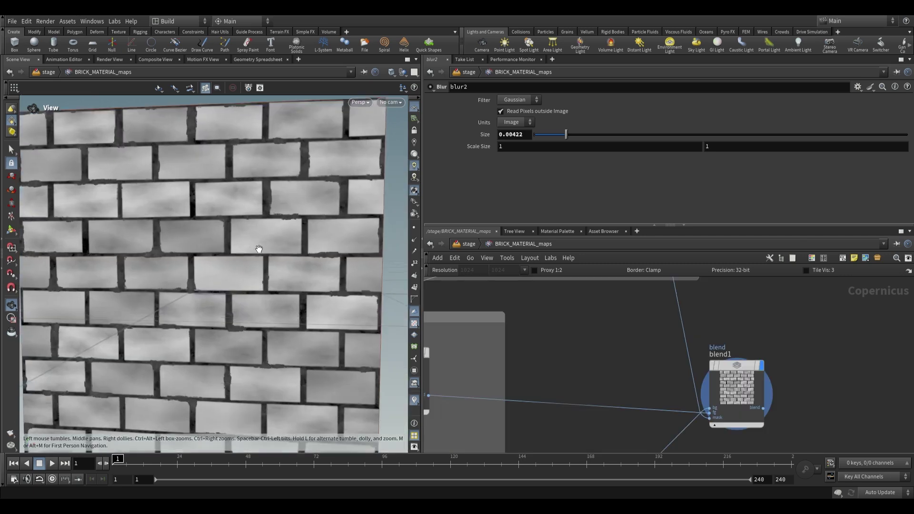
{"action": "scroll", "coordinate": [259, 249], "scroll_direction": "up", "scroll_amount": 5}
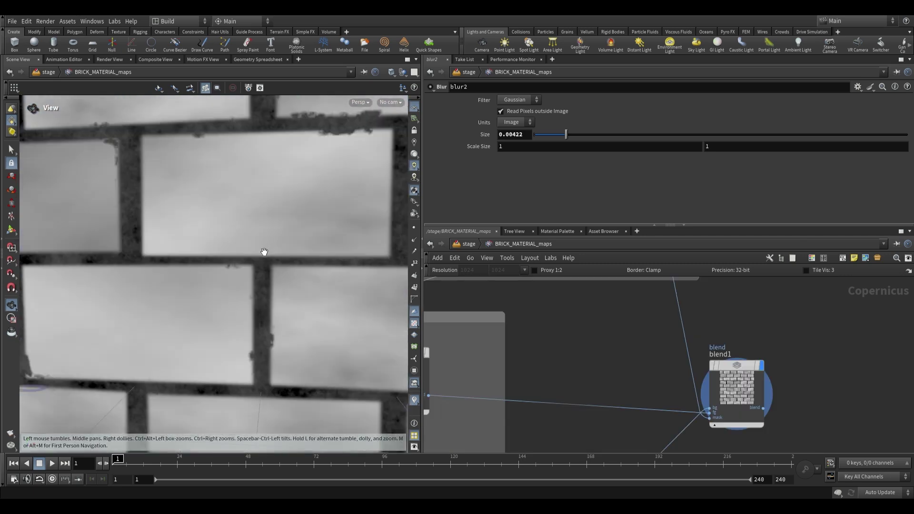
{"action": "scroll", "coordinate": [250, 256], "scroll_direction": "down", "scroll_amount": 6}
{"action": "scroll", "coordinate": [268, 250], "scroll_direction": "down", "scroll_amount": 2}
{"action": "middle_click_drag", "start_coordinate": [853, 400], "coordinate": [663, 373]}
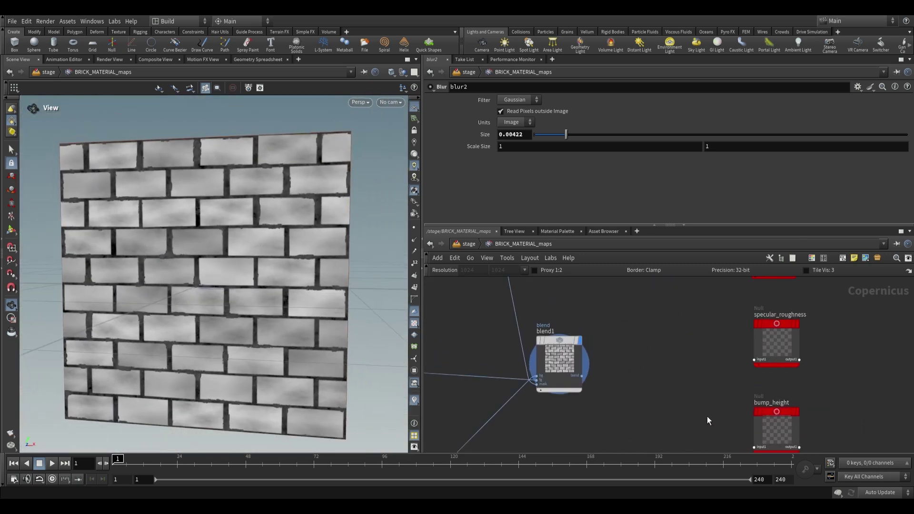
{"action": "middle_click_drag", "start_coordinate": [750, 421], "coordinate": [733, 378]}
{"action": "left_click", "coordinate": [738, 407]}
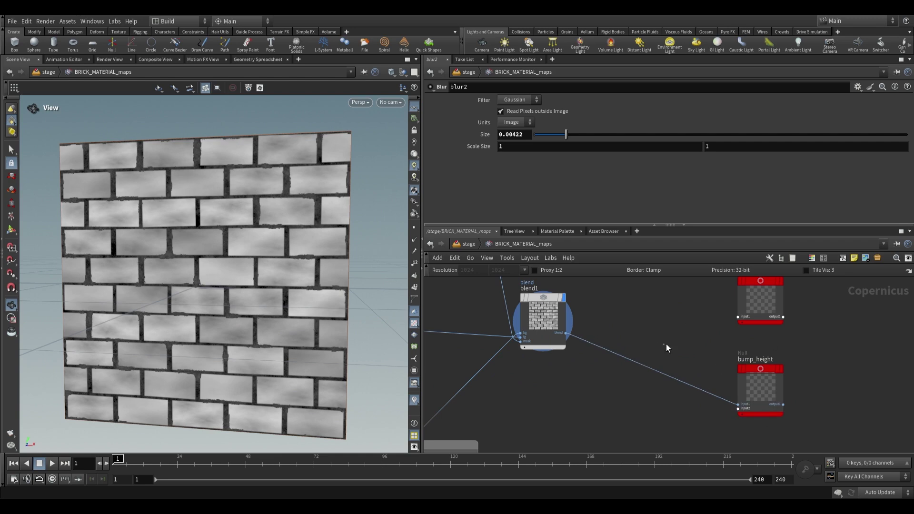
In the stage network, enable True Displacements on BRICK_MATERIAL, set Bump Scale to 0.3 and inspect the displaced wall
{"action": "key", "text": "u"}
{"action": "left_click", "coordinate": [574, 353]}
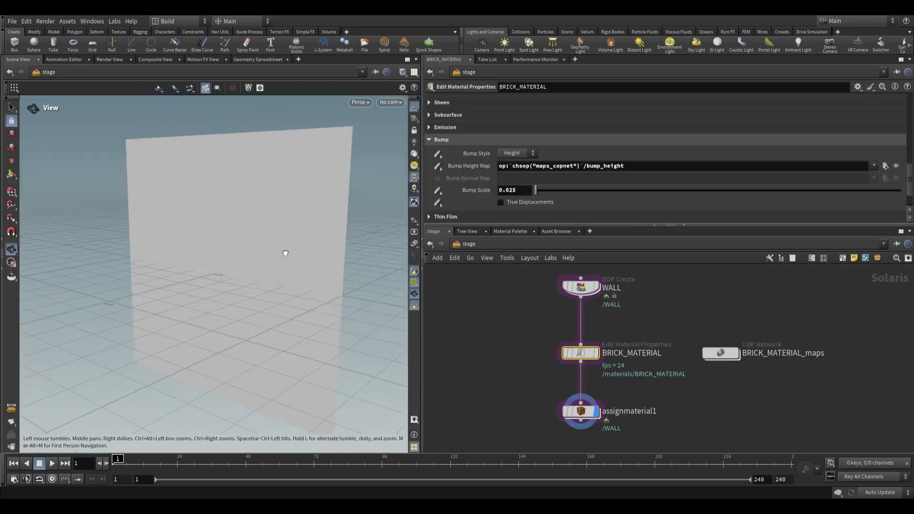
{"action": "left_click", "coordinate": [500, 202]}
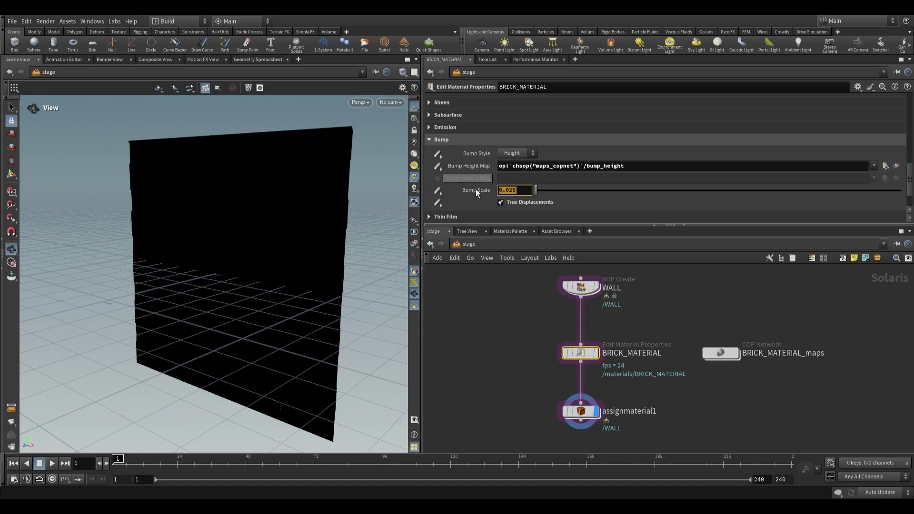
{"action": "type", "text": "0.3"}
{"action": "key", "text": "Return"}
{"action": "left_click_drag", "start_coordinate": [337, 238], "coordinate": [309, 226]}
{"action": "scroll", "coordinate": [309, 226], "scroll_direction": "up", "scroll_amount": 10}
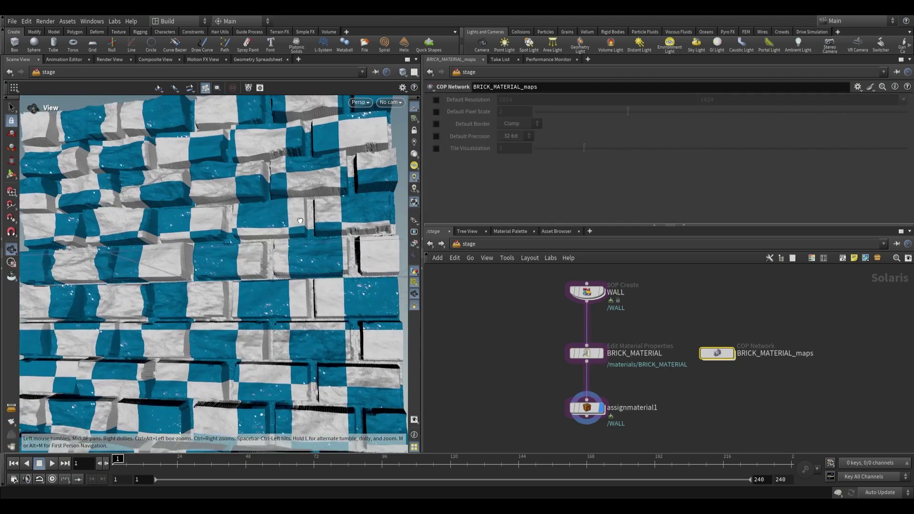
{"action": "left_click_drag", "start_coordinate": [300, 221], "coordinate": [421, 288]}
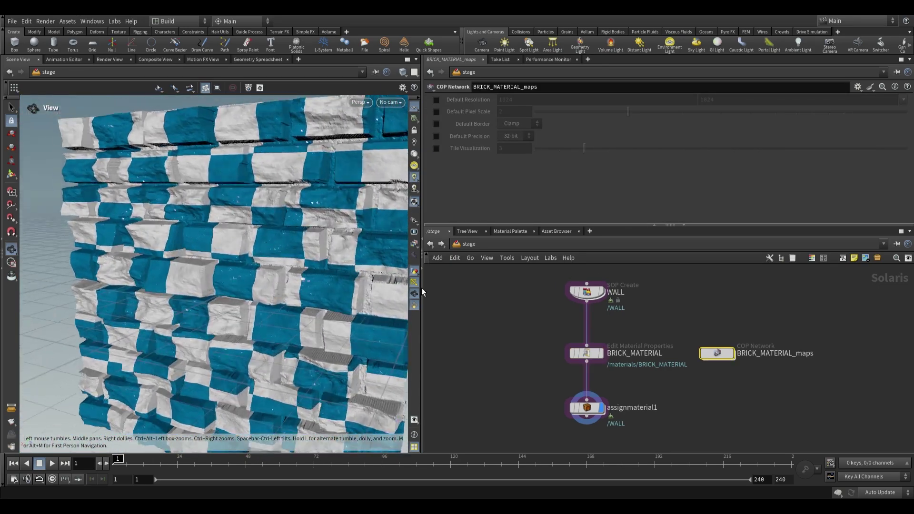
Reopen the BRICK_MATERIAL_maps network and examine the Blend node's connection to the output nulls
{"action": "double_click", "coordinate": [725, 360]}
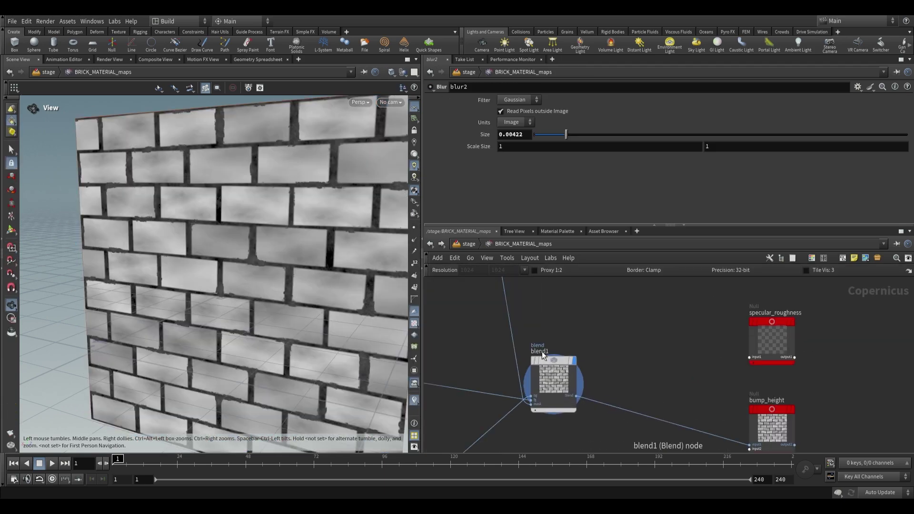
{"action": "scroll", "coordinate": [710, 328], "scroll_direction": "down", "scroll_amount": 1}
{"action": "middle_click_drag", "start_coordinate": [711, 327], "coordinate": [666, 358]}
{"action": "middle_click_drag", "start_coordinate": [659, 327], "coordinate": [661, 363]}
{"action": "middle_click_drag", "start_coordinate": [579, 428], "coordinate": [593, 384]}
{"action": "scroll", "coordinate": [591, 384], "scroll_direction": "up", "scroll_amount": 2}
{"action": "middle_click_drag", "start_coordinate": [649, 382], "coordinate": [643, 381]}
{"action": "scroll", "coordinate": [619, 379], "scroll_direction": "down", "scroll_amount": 2}
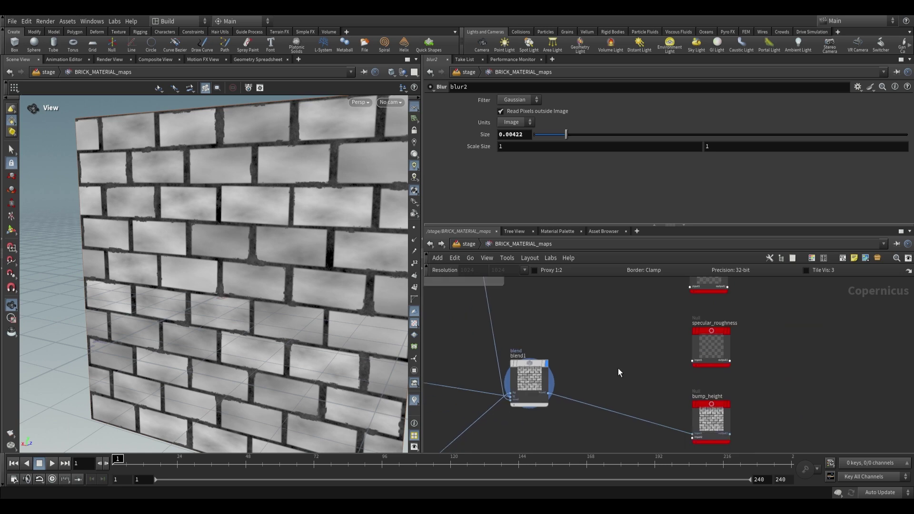
Add a Remap node after the Blend node, reverse its ramp and raise the ramp's dark end to lighten the map
{"action": "key", "text": "Tab"}
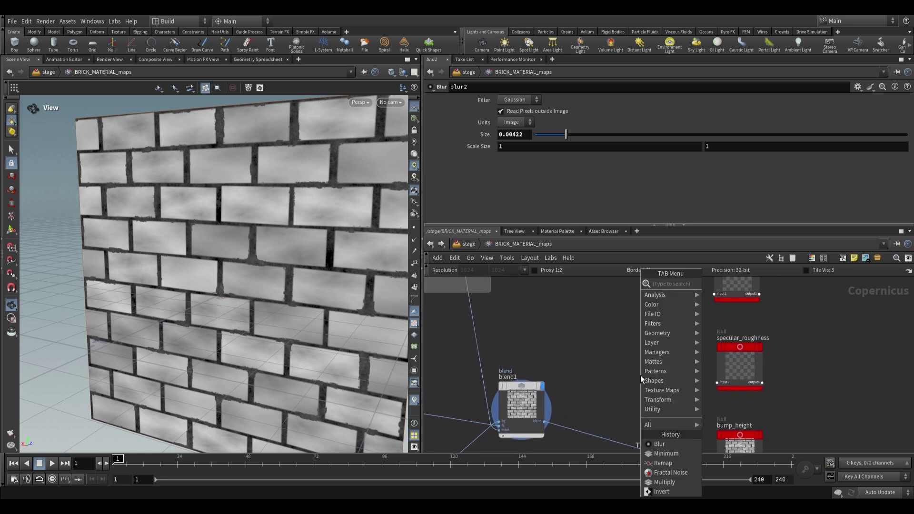
{"action": "type", "text": "inv"}
{"action": "key", "text": "Return"}
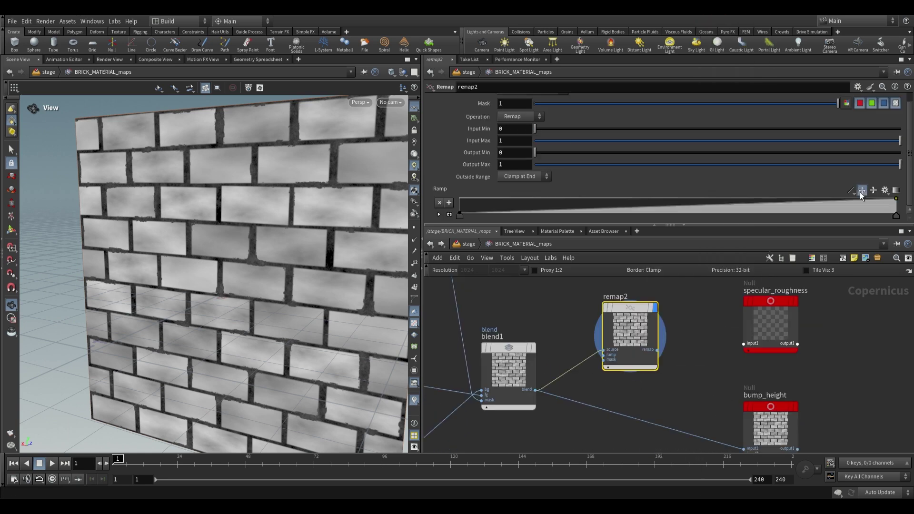
{"action": "left_click", "coordinate": [861, 191]}
{"action": "right_click_drag", "start_coordinate": [287, 279], "coordinate": [266, 268]}
{"action": "left_click_drag", "start_coordinate": [267, 268], "coordinate": [267, 260]}
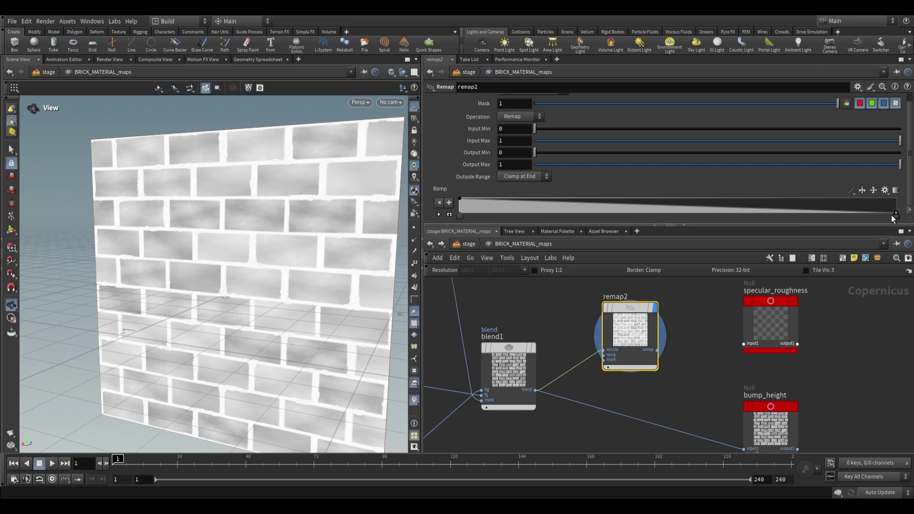
{"action": "left_click_drag", "start_coordinate": [896, 214], "coordinate": [898, 208]}
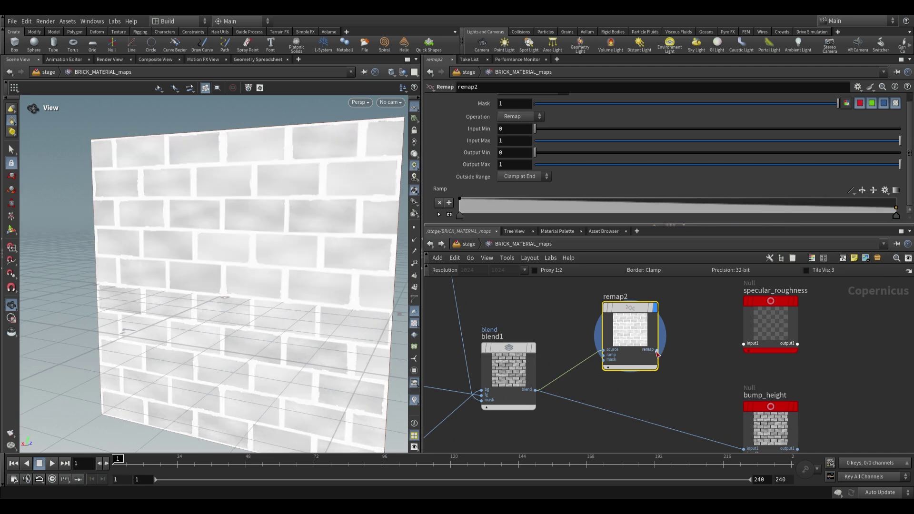
Connect the Remap output to the specular_roughness null and the Blend output to the base_color null, and tidy the node layout
{"action": "middle_click_drag", "start_coordinate": [743, 298], "coordinate": [735, 313]}
{"action": "middle_click_drag", "start_coordinate": [586, 329], "coordinate": [571, 361]}
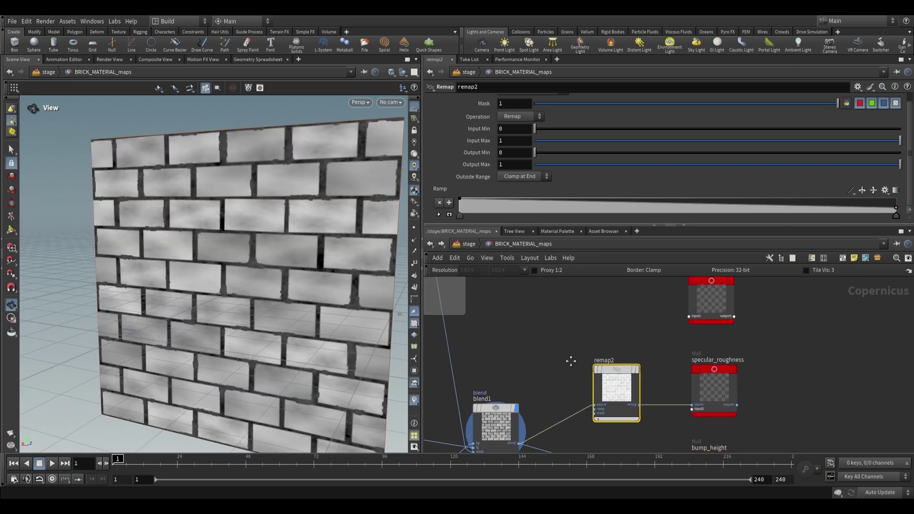
{"action": "scroll", "coordinate": [591, 342], "scroll_direction": "down", "scroll_amount": 3}
{"action": "scroll", "coordinate": [556, 392], "scroll_direction": "up", "scroll_amount": 3}
{"action": "left_click", "coordinate": [541, 395]}
{"action": "scroll", "coordinate": [597, 314], "scroll_direction": "up", "scroll_amount": 3}
{"action": "left_click", "coordinate": [645, 347]}
{"action": "scroll", "coordinate": [564, 355], "scroll_direction": "down", "scroll_amount": 3}
{"action": "middle_click_drag", "start_coordinate": [564, 355], "coordinate": [588, 309]}
{"action": "left_click_drag", "start_coordinate": [586, 368], "coordinate": [604, 386]}
{"action": "left_click_drag", "start_coordinate": [674, 373], "coordinate": [702, 372]}
{"action": "middle_click_drag", "start_coordinate": [703, 422], "coordinate": [686, 379]}
{"action": "left_click_drag", "start_coordinate": [644, 394], "coordinate": [672, 394]}
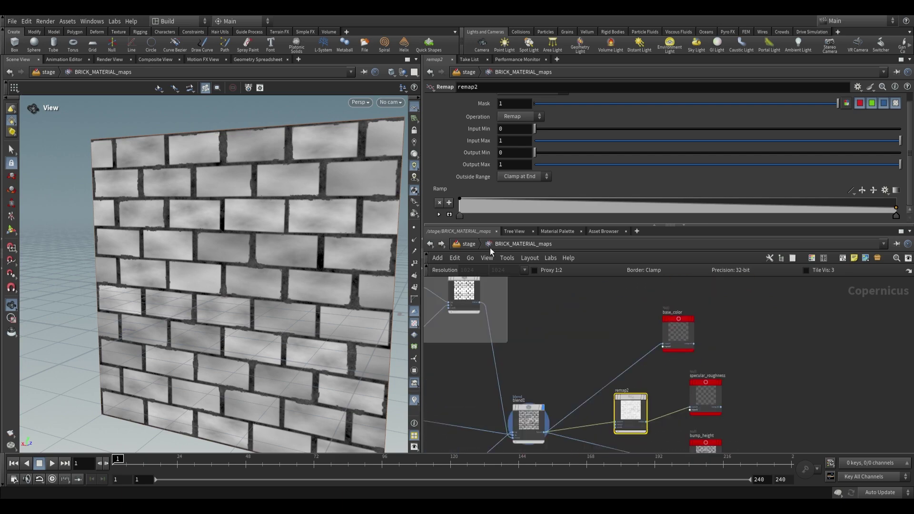
In the stage network, set BRICK_MATERIAL's specular Roughness to 1 and inspect the wall's reflections
{"action": "left_click", "coordinate": [463, 244]}
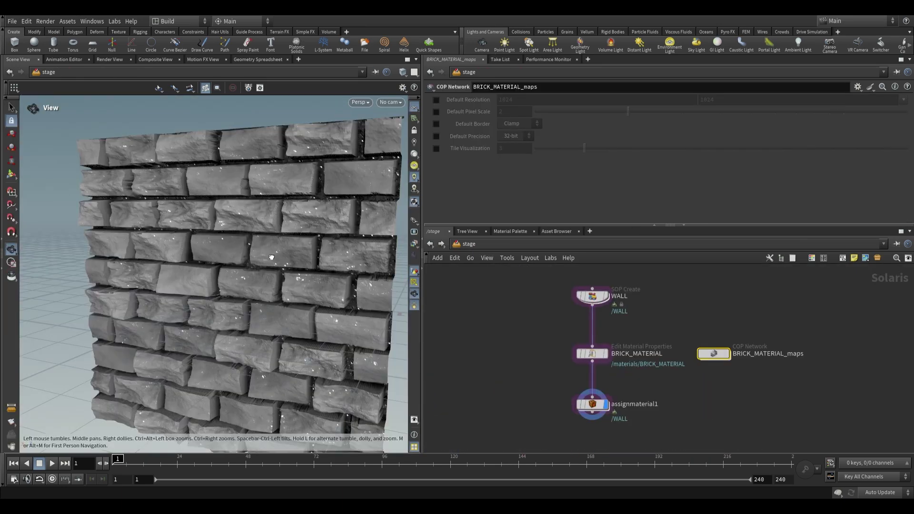
{"action": "left_click_drag", "start_coordinate": [272, 258], "coordinate": [285, 286]}
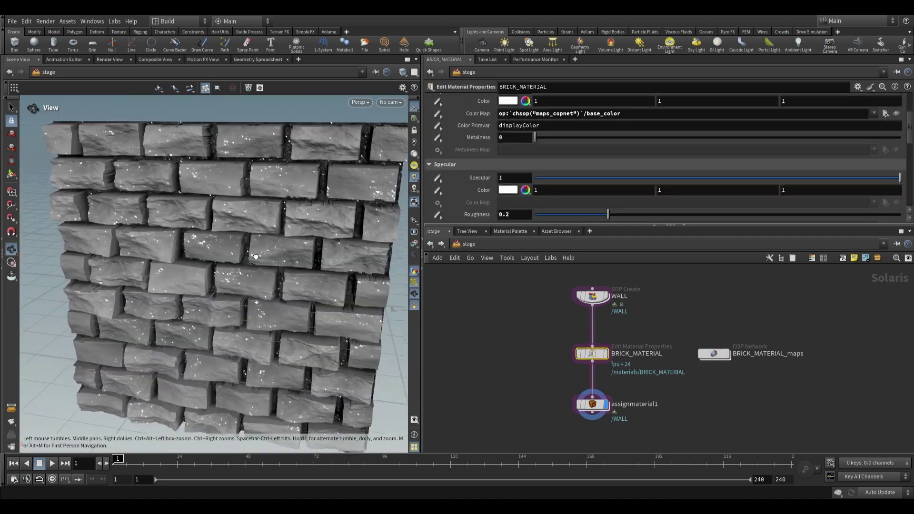
{"action": "left_click_drag", "start_coordinate": [253, 255], "coordinate": [186, 208]}
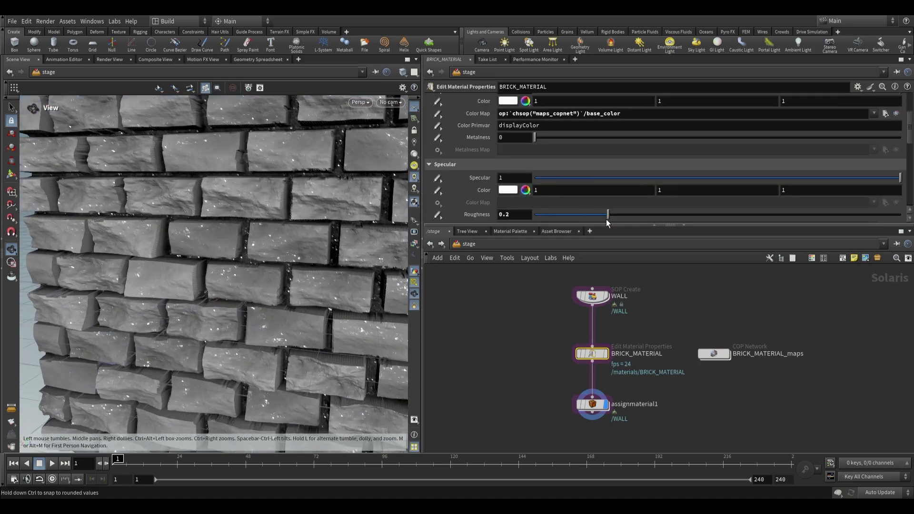
{"action": "left_click_drag", "start_coordinate": [601, 217], "coordinate": [654, 215]}
{"action": "left_click_drag", "start_coordinate": [334, 243], "coordinate": [312, 253]}
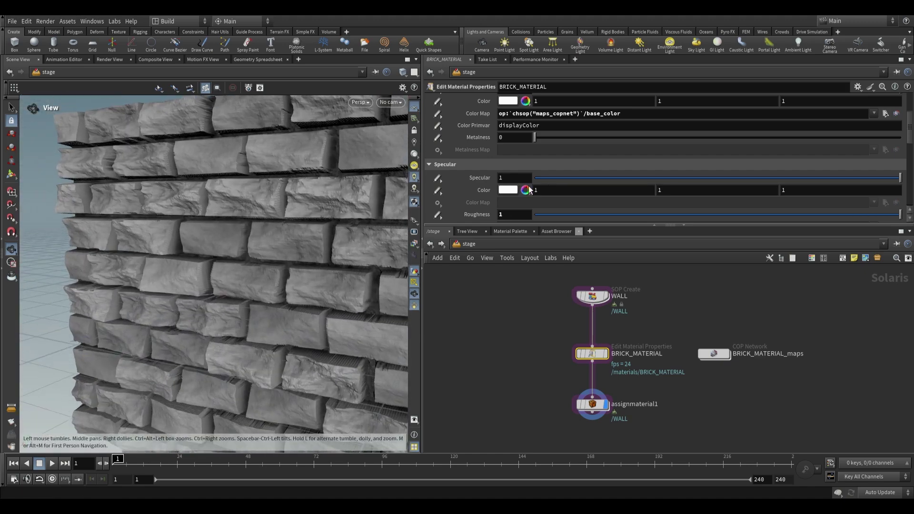
Check the Remap node's roughness ramp in the BRICK_MATERIAL_maps network, and return to the stage network to view the wall
{"action": "scroll", "coordinate": [501, 205], "scroll_direction": "down", "scroll_amount": 1}
{"action": "double_click", "coordinate": [717, 353]}
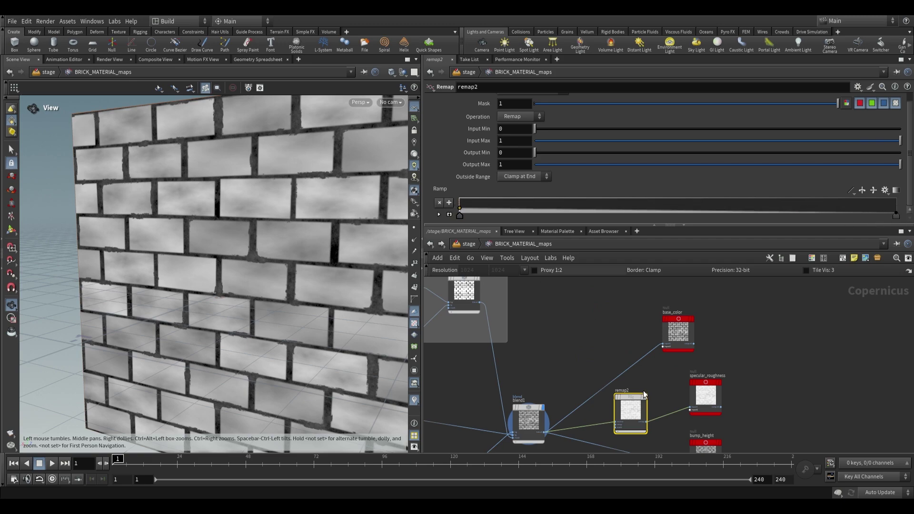
{"action": "key", "text": "u"}
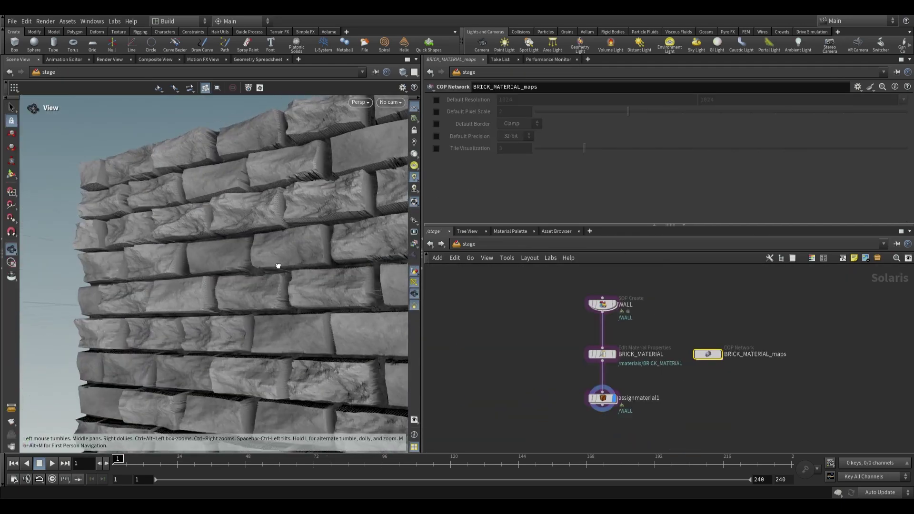
{"action": "left_click_drag", "start_coordinate": [278, 266], "coordinate": [266, 302]}
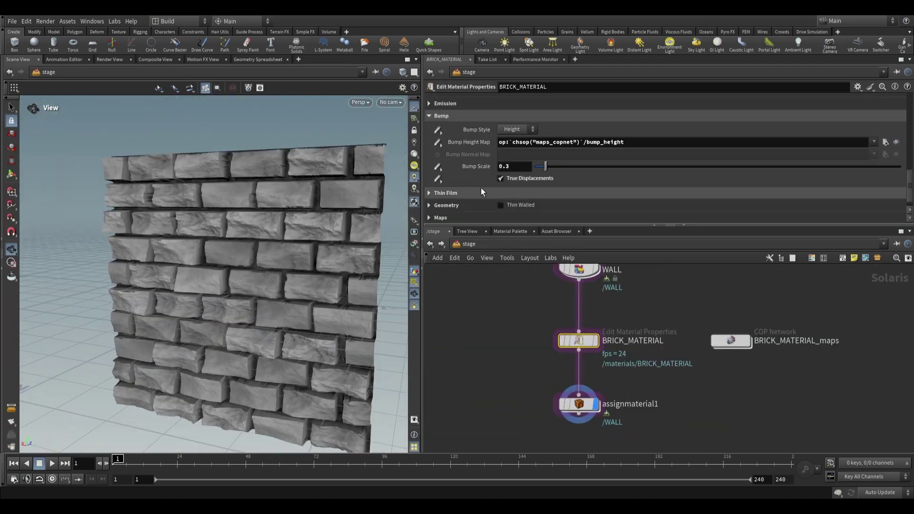
Set BRICK_MATERIAL's Bump Scale to 0.1 and inspect the displaced wall from several angles
{"action": "scroll", "coordinate": [478, 177], "scroll_direction": "down", "scroll_amount": 1}
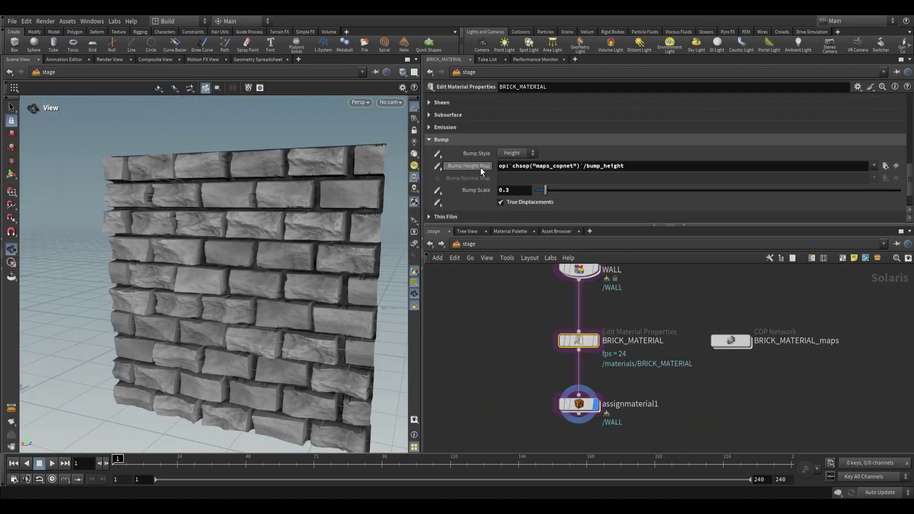
{"action": "type", "text": "1"}
{"action": "key", "text": "Return"}
{"action": "left_click_drag", "start_coordinate": [281, 222], "coordinate": [320, 229]}
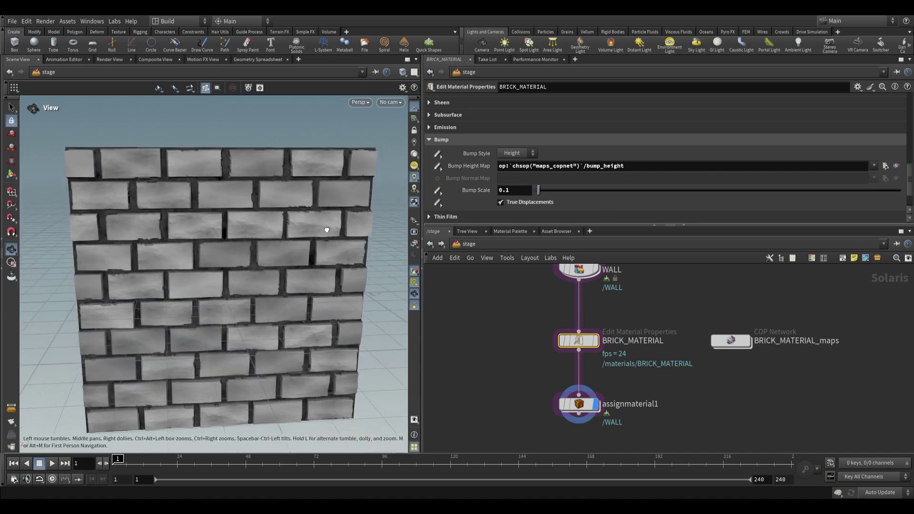
{"action": "right_click_drag", "start_coordinate": [321, 229], "coordinate": [302, 262]}
{"action": "left_click_drag", "start_coordinate": [303, 261], "coordinate": [276, 249]}
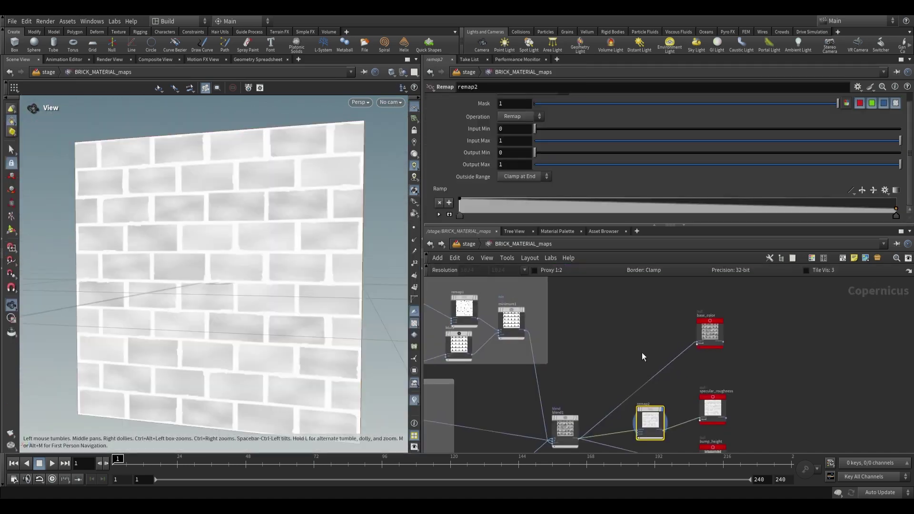
In BRICK_MATERIAL_maps, add a Height to Ambient Occlusion node fed by the Blend output and display it
{"action": "middle_click_drag", "start_coordinate": [642, 352], "coordinate": [678, 351]}
{"action": "middle_click_drag", "start_coordinate": [681, 348], "coordinate": [637, 366]}
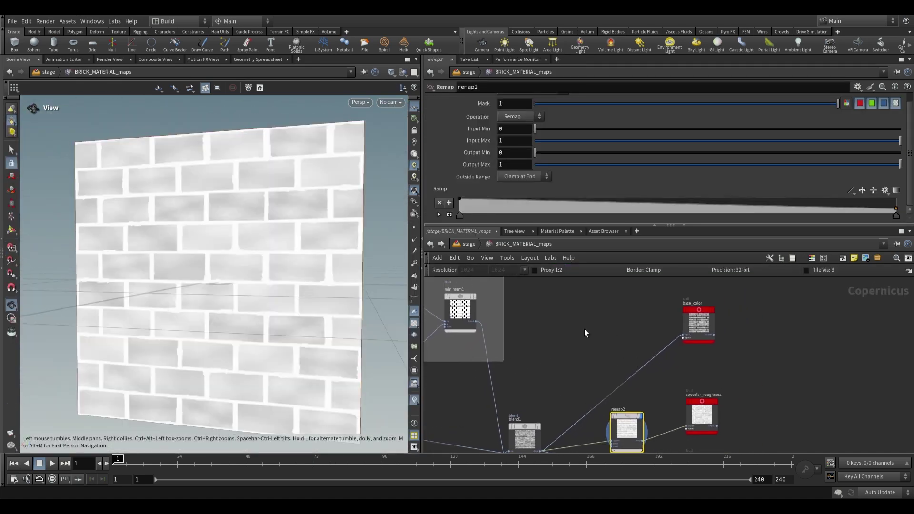
{"action": "middle_click_drag", "start_coordinate": [588, 334], "coordinate": [582, 324]}
{"action": "key", "text": "Tab"}
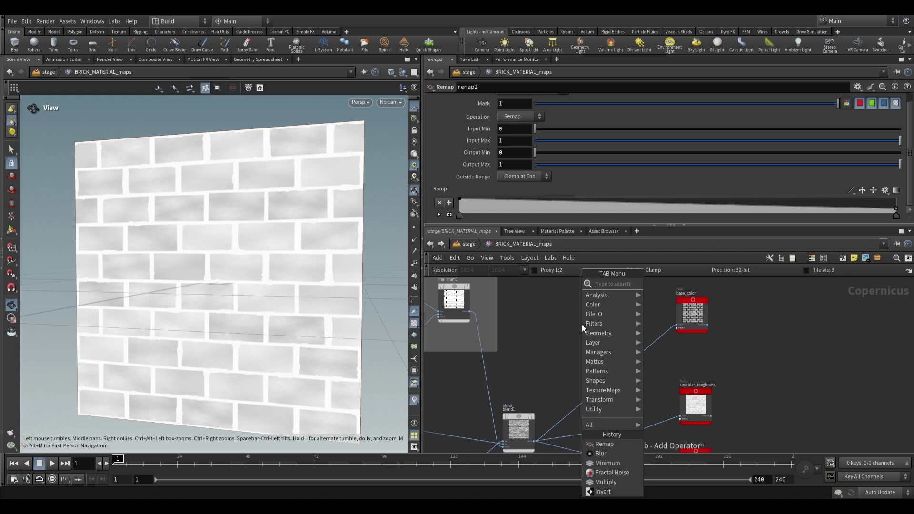
{"action": "type", "text": "height o"}
{"action": "key", "text": "BackSpace"}
{"action": "type", "text": "t"}
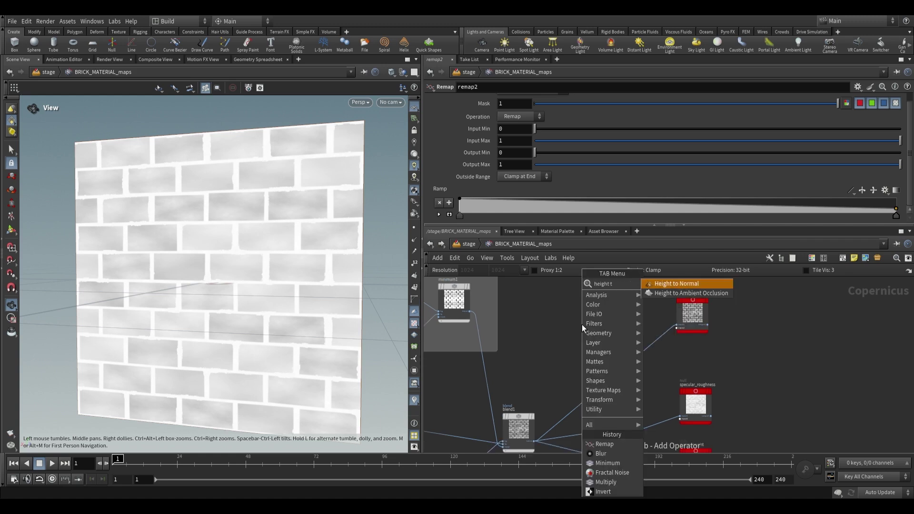
{"action": "key", "text": "Down"}
{"action": "key", "text": "Return"}
{"action": "left_click", "coordinate": [582, 329]}
{"action": "middle_click_drag", "start_coordinate": [544, 437], "coordinate": [541, 378]}
{"action": "left_click", "coordinate": [534, 383]}
{"action": "middle_click_drag", "start_coordinate": [567, 318], "coordinate": [551, 378]}
{"action": "scroll", "coordinate": [551, 379], "scroll_direction": "up", "scroll_amount": 2}
{"action": "left_click", "coordinate": [547, 335]}
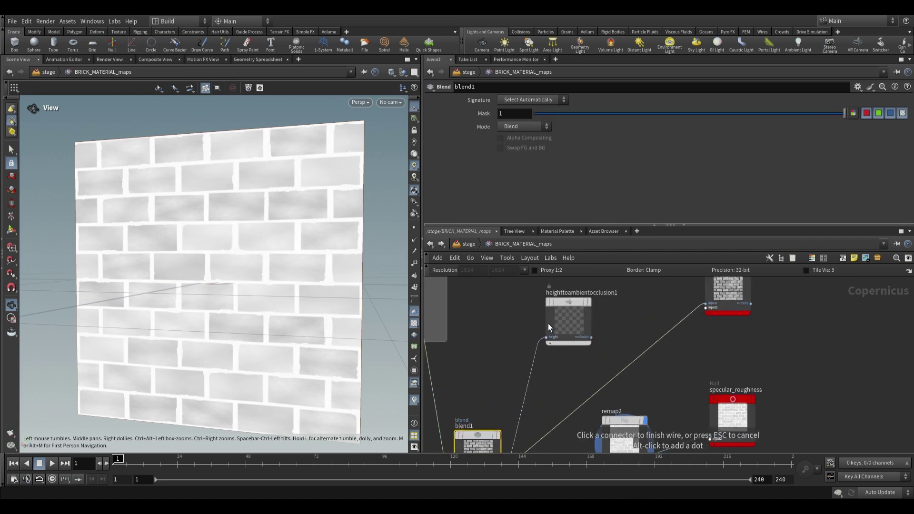
{"action": "left_click", "coordinate": [591, 302]}
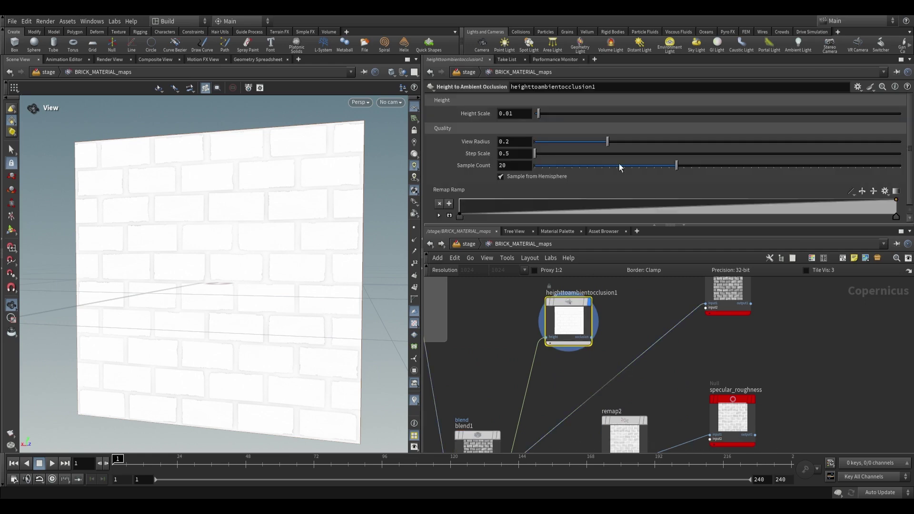
Set the ambient occlusion's Height Scale to 2.3, View Radius to 0.102 and Step Scale to 0.86, and inspect the result
{"action": "left_click_drag", "start_coordinate": [542, 117], "coordinate": [900, 117]}
{"action": "left_click_drag", "start_coordinate": [608, 142], "coordinate": [573, 139]}
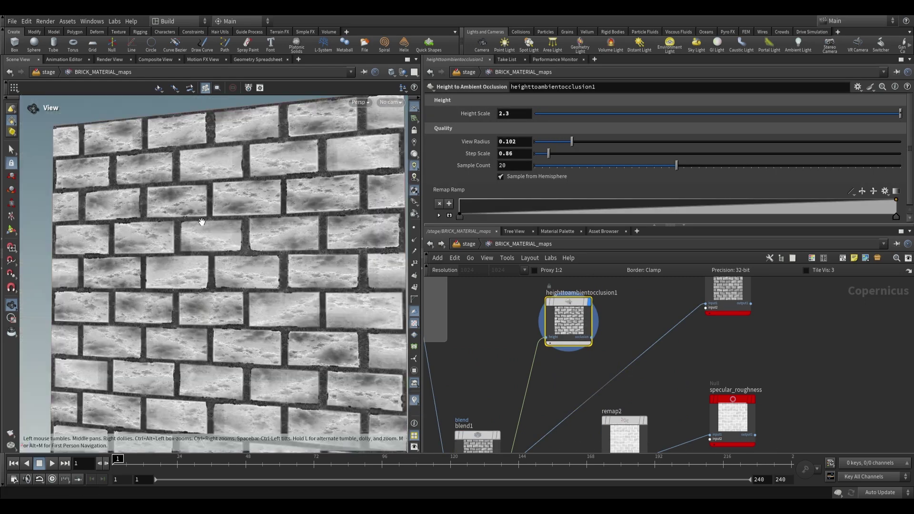
{"action": "left_click_drag", "start_coordinate": [224, 245], "coordinate": [244, 248]}
Add a Multiply node with the Blend output as background and the ambient occlusion as foreground
{"action": "middle_click_drag", "start_coordinate": [724, 362], "coordinate": [692, 391]}
{"action": "key", "text": "Tab"}
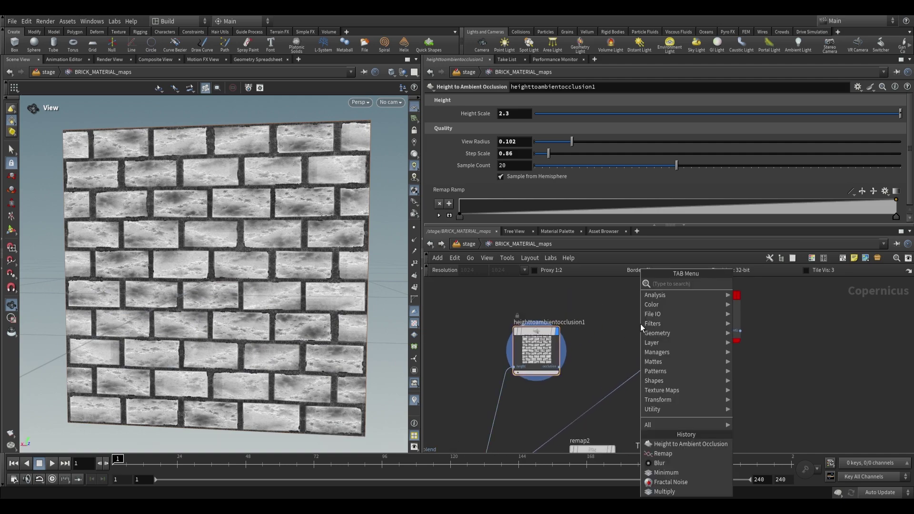
{"action": "type", "text": "mul"}
{"action": "key", "text": "Return"}
{"action": "left_click", "coordinate": [641, 324]}
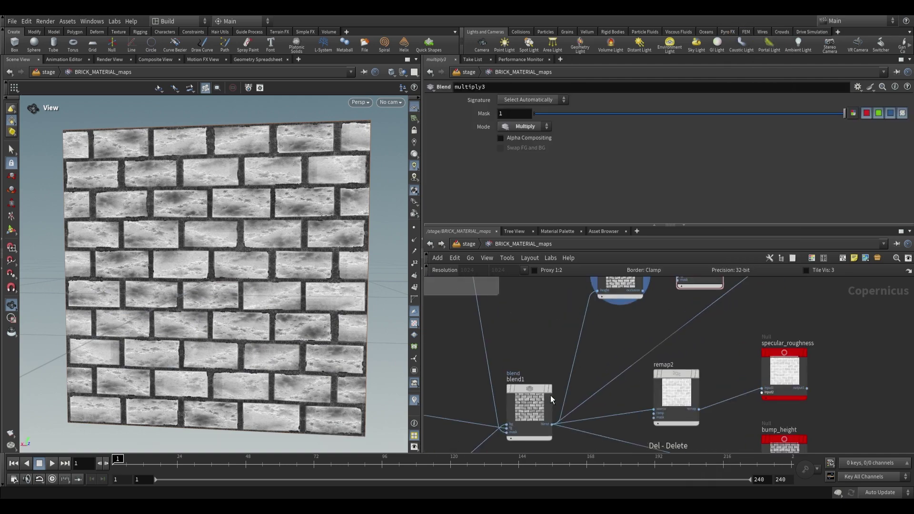
{"action": "left_click", "coordinate": [554, 425]}
{"action": "middle_click_drag", "start_coordinate": [665, 304], "coordinate": [589, 372]}
{"action": "scroll", "coordinate": [591, 367], "scroll_direction": "up", "scroll_amount": 3}
{"action": "left_click", "coordinate": [603, 330]}
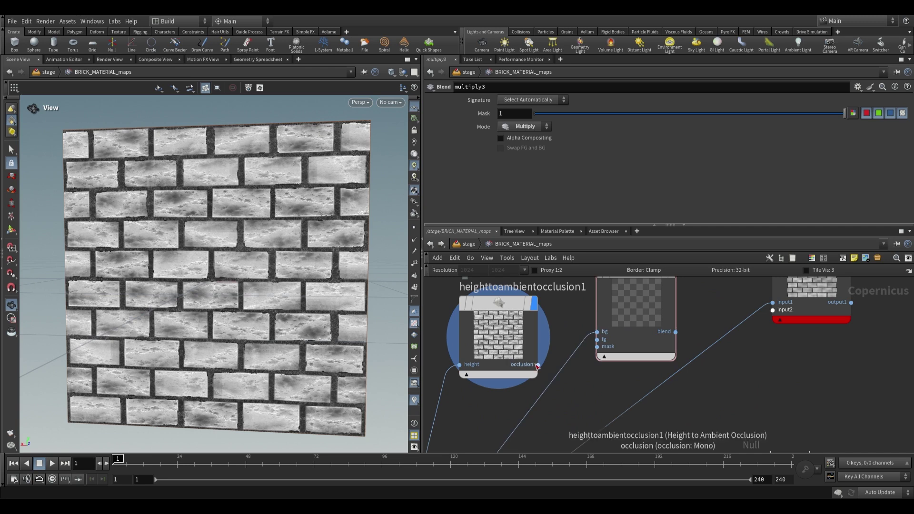
{"action": "left_click", "coordinate": [539, 365]}
{"action": "middle_click_drag", "start_coordinate": [601, 339], "coordinate": [589, 375]}
{"action": "left_click", "coordinate": [589, 374]}
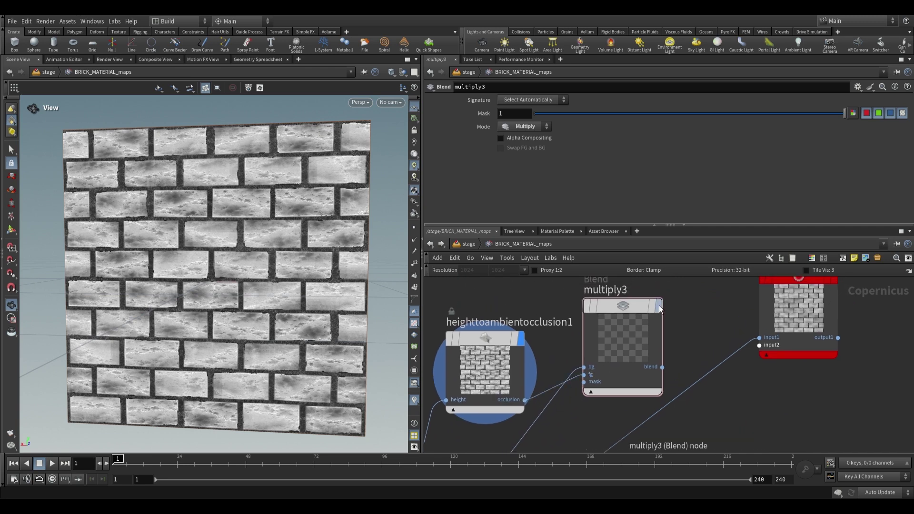
Display the new Multiply node and reduce its Mask to 0.618
{"action": "left_click", "coordinate": [658, 306]}
{"action": "left_click_drag", "start_coordinate": [778, 113], "coordinate": [581, 115]}
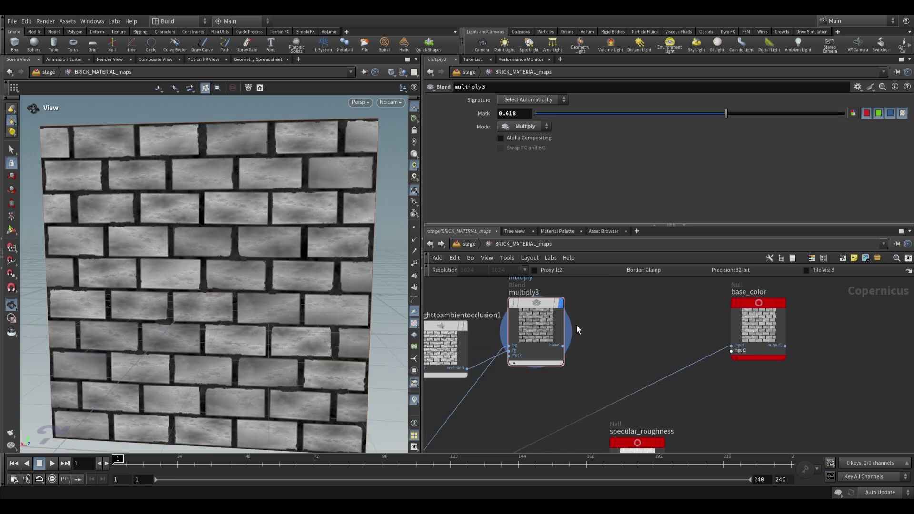
{"action": "middle_click_drag", "start_coordinate": [577, 326], "coordinate": [653, 323]}
{"action": "scroll", "coordinate": [653, 323], "scroll_direction": "down", "scroll_amount": 2}
{"action": "scroll", "coordinate": [713, 330], "scroll_direction": "up", "scroll_amount": 2}
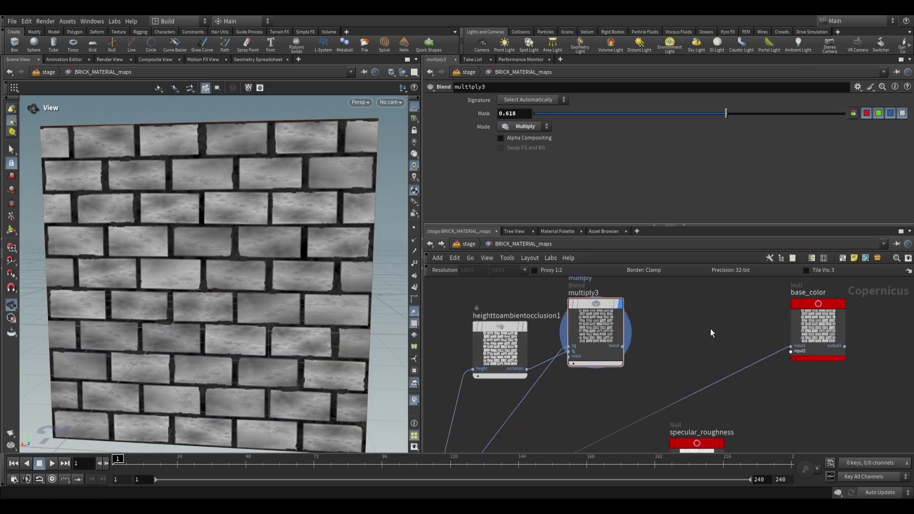
Add an Equalize node after the Multiply node and display its result
{"action": "middle_click_drag", "start_coordinate": [712, 329], "coordinate": [656, 332]}
{"action": "key", "text": "Tab"}
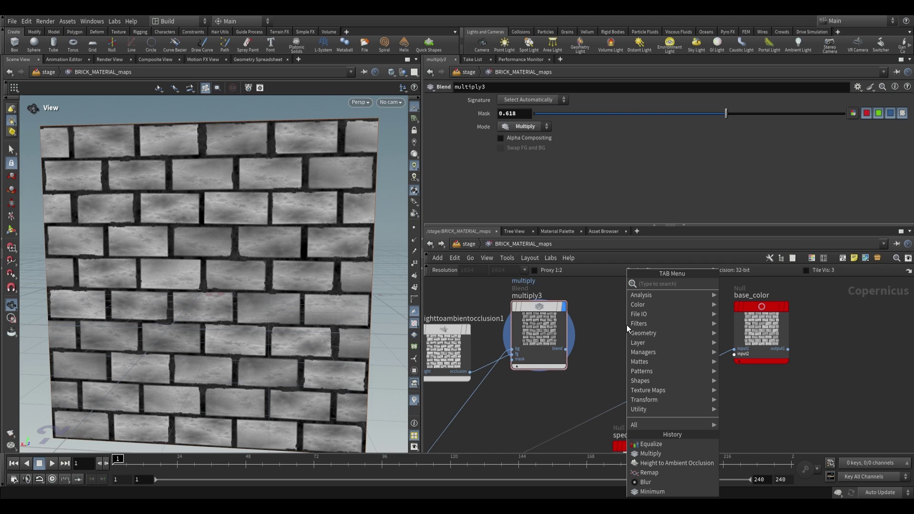
{"action": "type", "text": "equa"}
{"action": "key", "text": "Return"}
{"action": "left_click", "coordinate": [622, 325]}
{"action": "scroll", "coordinate": [568, 353], "scroll_direction": "up", "scroll_amount": 1}
{"action": "left_click", "coordinate": [607, 380]}
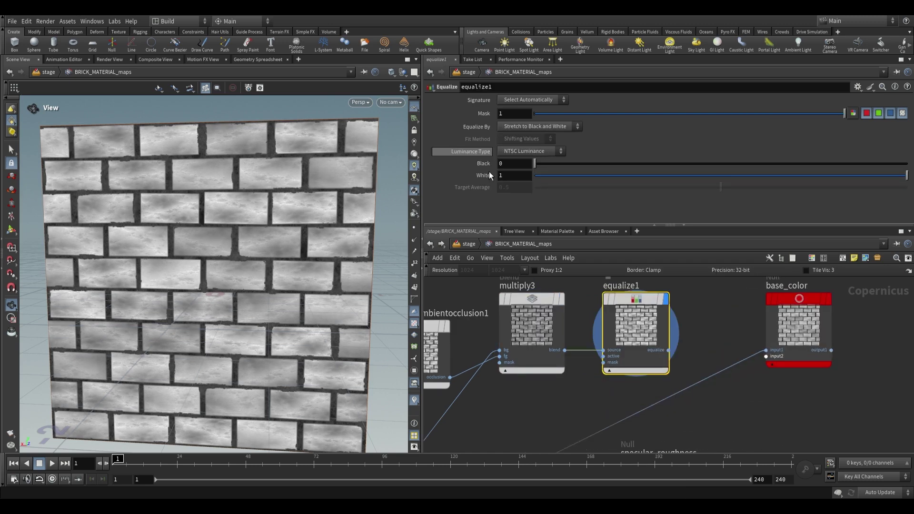
Set the Equalize node's Equalize By option to Scale to Maximum Length and inspect the bricks
{"action": "left_click", "coordinate": [536, 126]}
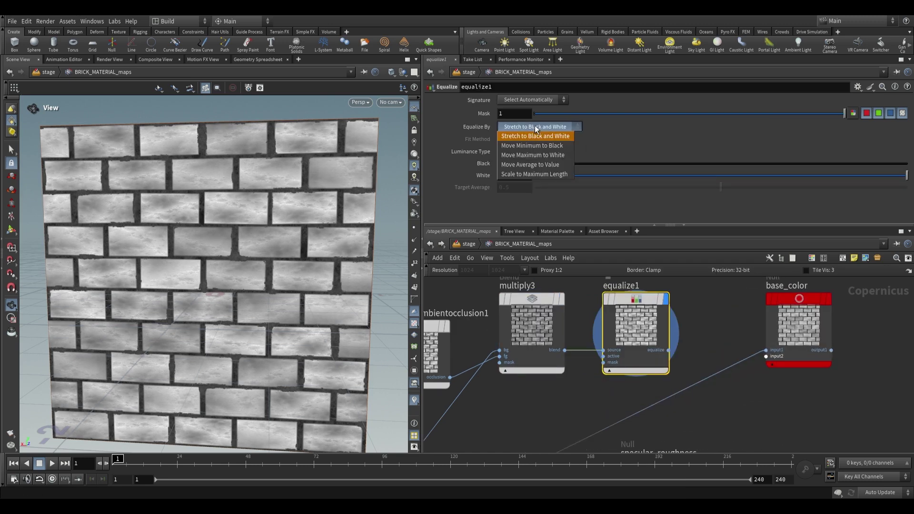
{"action": "left_click", "coordinate": [524, 173]}
{"action": "left_click_drag", "start_coordinate": [283, 221], "coordinate": [274, 248]}
Add a Ramp RGB node with the Equalize output driving its pos input, and display the coloured bricks
{"action": "scroll", "coordinate": [752, 319], "scroll_direction": "down", "scroll_amount": 3}
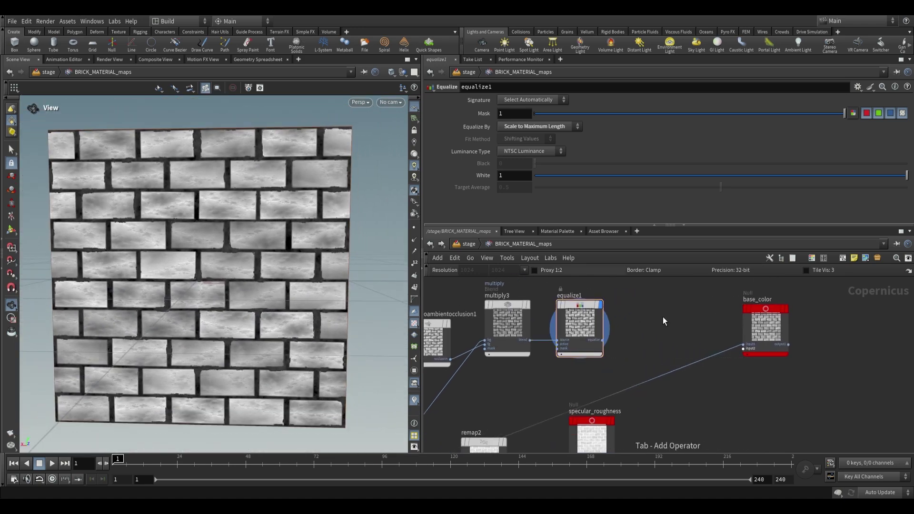
{"action": "key", "text": "Tab"}
{"action": "type", "text": "ramp"}
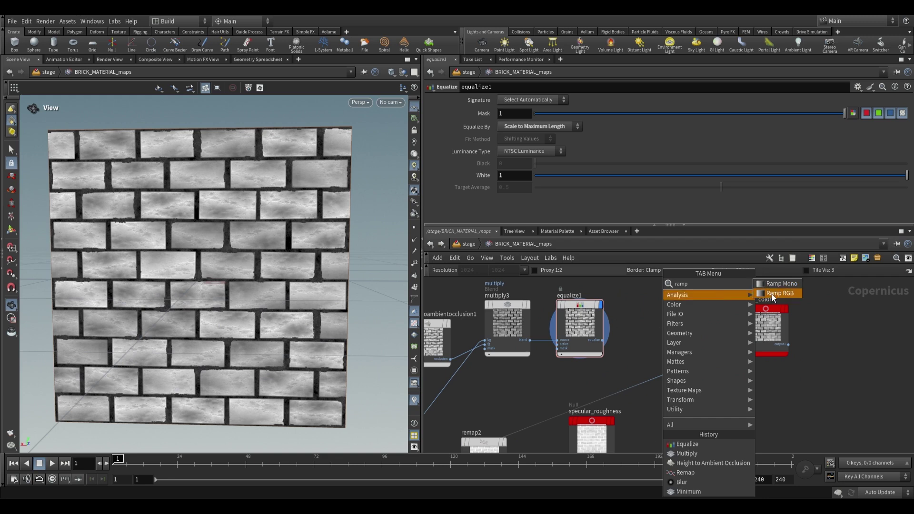
{"action": "left_click", "coordinate": [772, 293]}
{"action": "left_click", "coordinate": [667, 312]}
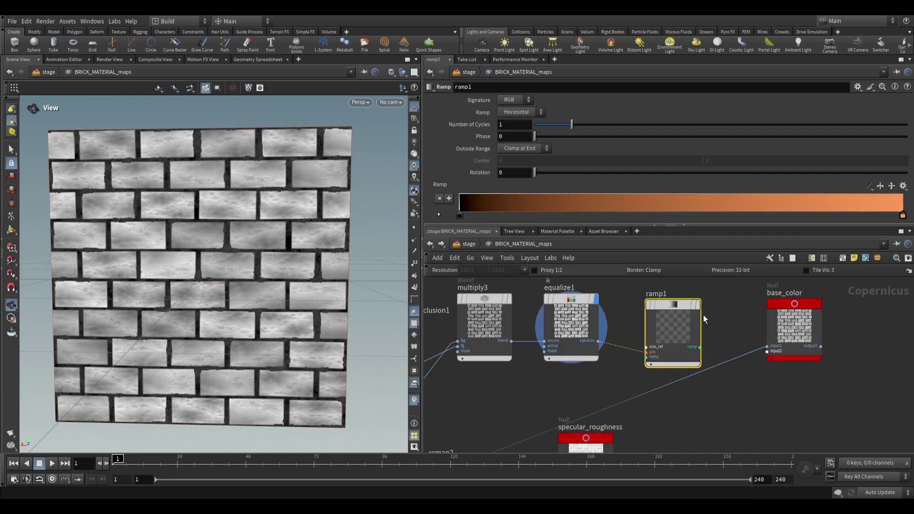
{"action": "left_click", "coordinate": [700, 334]}
{"action": "left_click_drag", "start_coordinate": [676, 316], "coordinate": [681, 304]}
Shift the Ramp's black stop toward the middle and recolour its bright stop deep red with a value of 0.391
{"action": "left_click_drag", "start_coordinate": [460, 216], "coordinate": [594, 219]}
{"action": "double_click", "coordinate": [834, 215]}
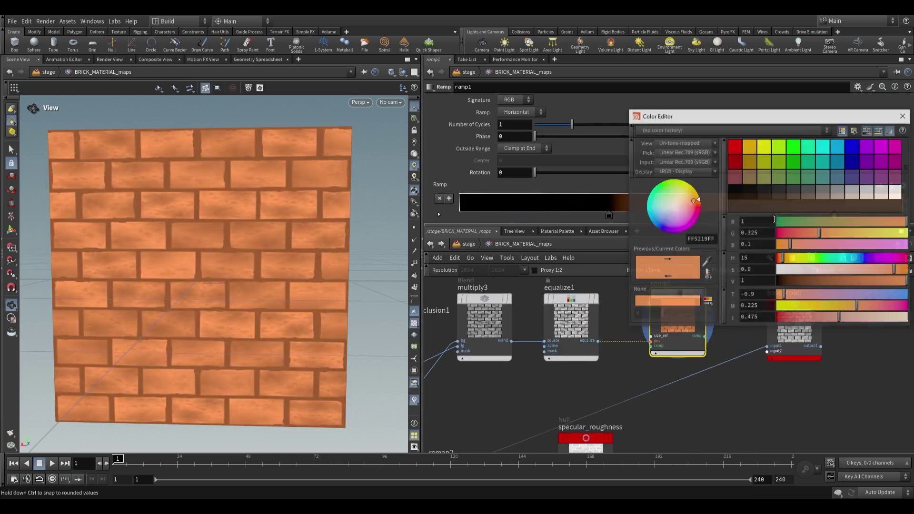
{"action": "left_click", "coordinate": [863, 270]}
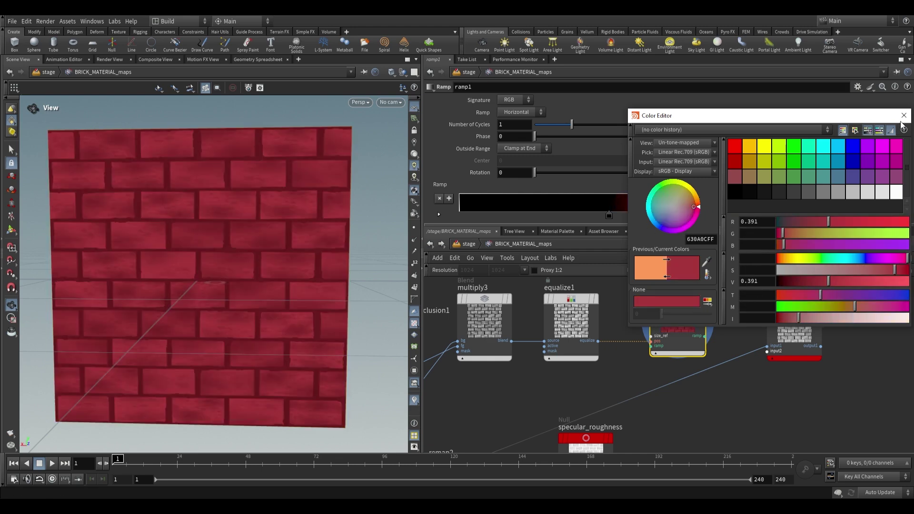
{"action": "left_click", "coordinate": [904, 116]}
Inspect the red bricks, and move the ambient occlusion, Multiply, Equalize and Ramp nodes up, clear of the base_color node
{"action": "right_click_drag", "start_coordinate": [327, 220], "coordinate": [254, 225]}
{"action": "left_click_drag", "start_coordinate": [254, 225], "coordinate": [228, 211]}
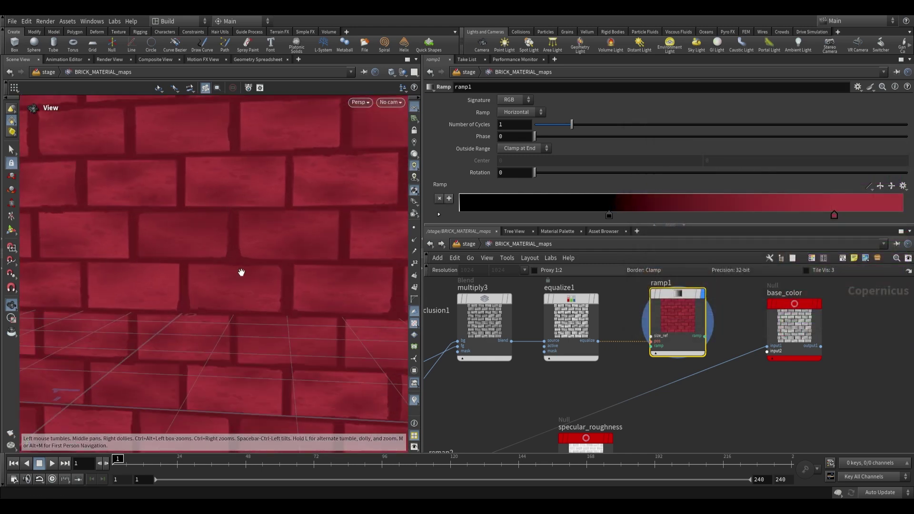
{"action": "scroll", "coordinate": [673, 378], "scroll_direction": "down", "scroll_amount": 4}
{"action": "middle_click_drag", "start_coordinate": [730, 336], "coordinate": [724, 364]}
{"action": "scroll", "coordinate": [725, 363], "scroll_direction": "up", "scroll_amount": 3}
{"action": "middle_click_drag", "start_coordinate": [789, 318], "coordinate": [779, 321]}
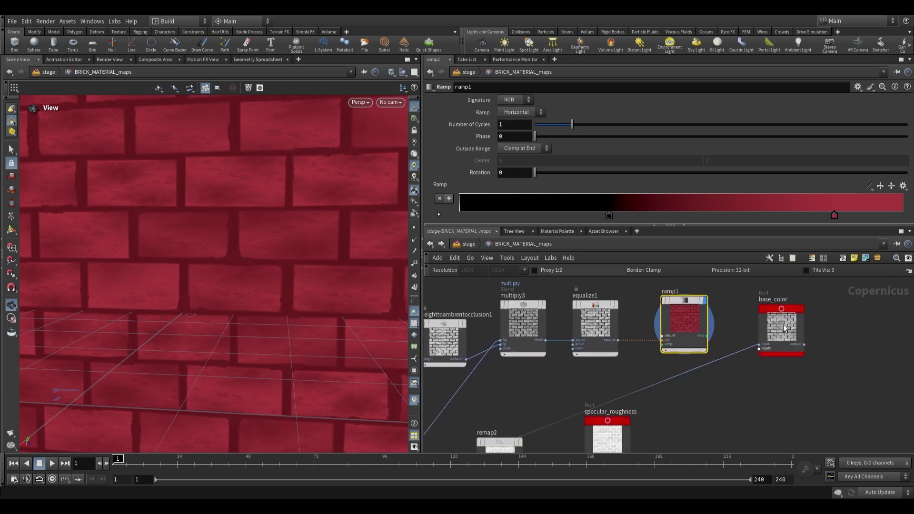
{"action": "scroll", "coordinate": [721, 397], "scroll_direction": "down", "scroll_amount": 1}
{"action": "left_click_drag", "start_coordinate": [475, 361], "coordinate": [692, 307]}
{"action": "left_click", "coordinate": [705, 367]}
{"action": "middle_click_drag", "start_coordinate": [704, 367], "coordinate": [686, 404]}
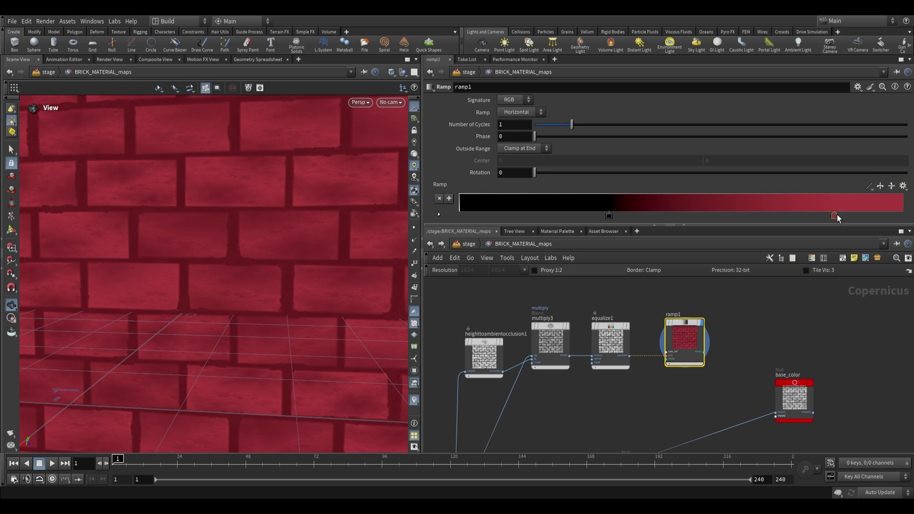
Recolour the Ramp's bright stop muted brownish red, shift both stops higher, and add dark brown and brick-red stops between them
{"action": "double_click", "coordinate": [835, 215]}
{"action": "left_click_drag", "start_coordinate": [891, 269], "coordinate": [853, 275]}
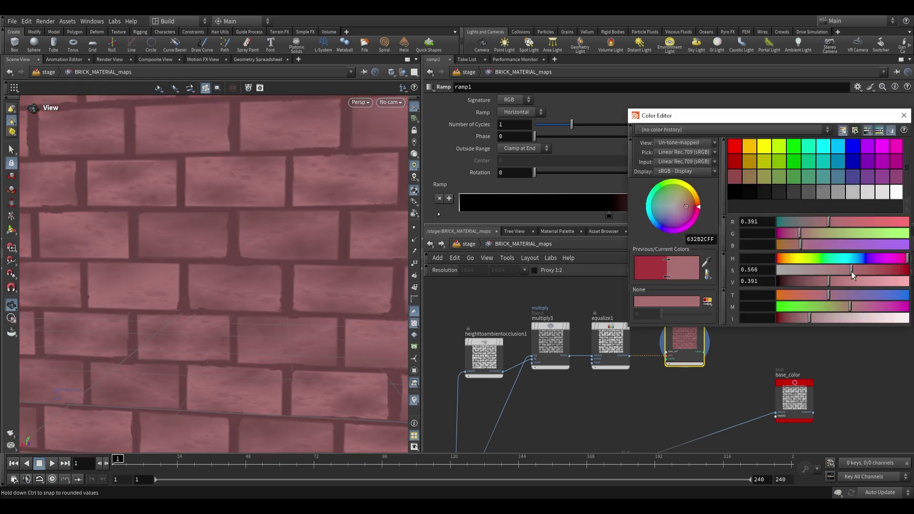
{"action": "left_click_drag", "start_coordinate": [700, 205], "coordinate": [714, 202]}
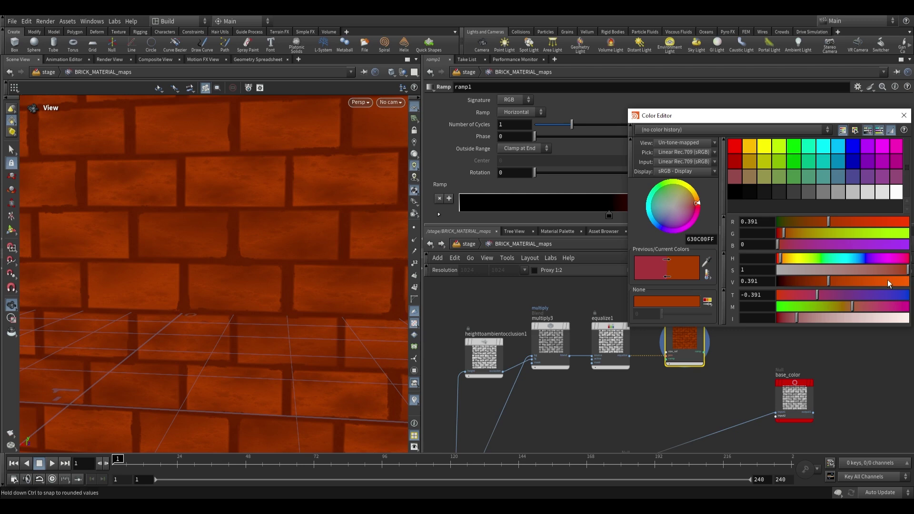
{"action": "key", "text": "Escape"}
{"action": "left_click_drag", "start_coordinate": [794, 215], "coordinate": [879, 217]}
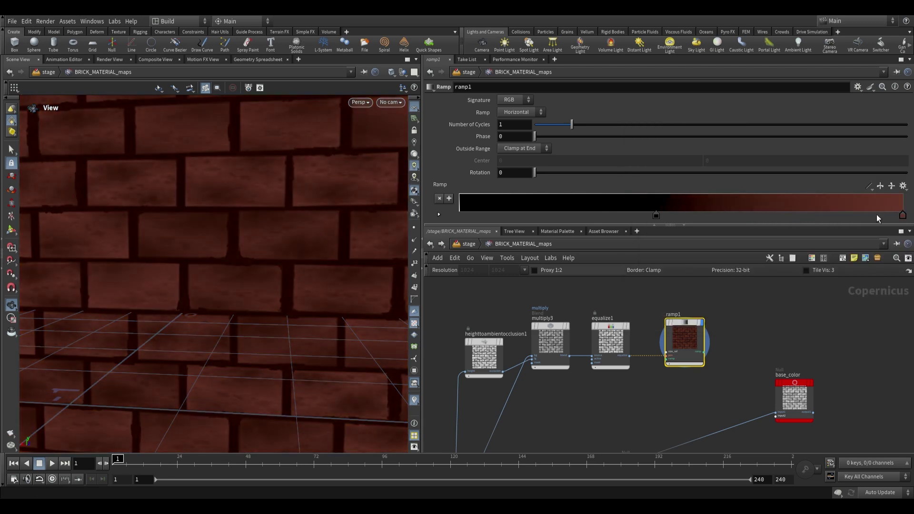
{"action": "double_click", "coordinate": [772, 216]}
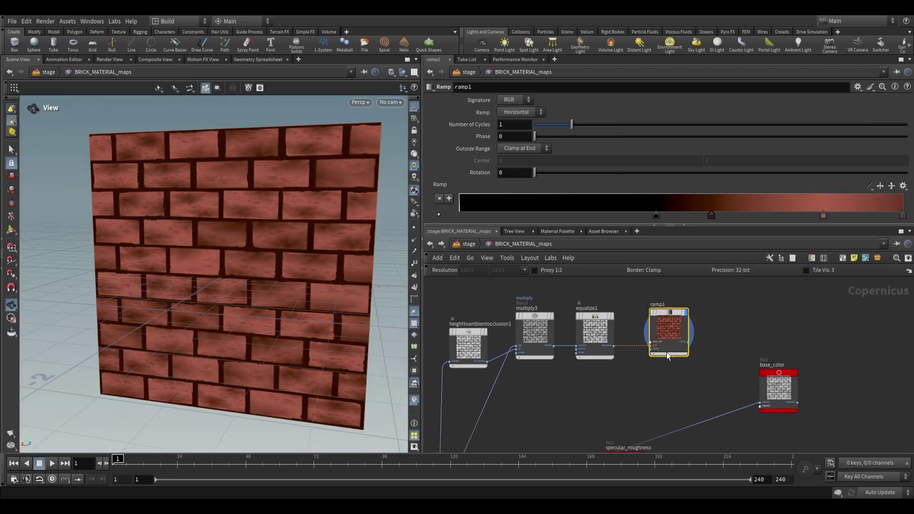
Duplicate the Ramp node, naming the original BRICKS and the copy GROUT
{"action": "middle_click_drag", "start_coordinate": [705, 368], "coordinate": [678, 362]}
{"action": "scroll", "coordinate": [633, 332], "scroll_direction": "up", "scroll_amount": 1}
{"action": "key", "text": "ctrl+c"}
{"action": "key", "text": "ctrl+v"}
{"action": "left_click", "coordinate": [615, 386]}
{"action": "scroll", "coordinate": [679, 336], "scroll_direction": "up", "scroll_amount": 1}
{"action": "double_click", "coordinate": [601, 305]}
{"action": "type", "text": "BRICKS"}
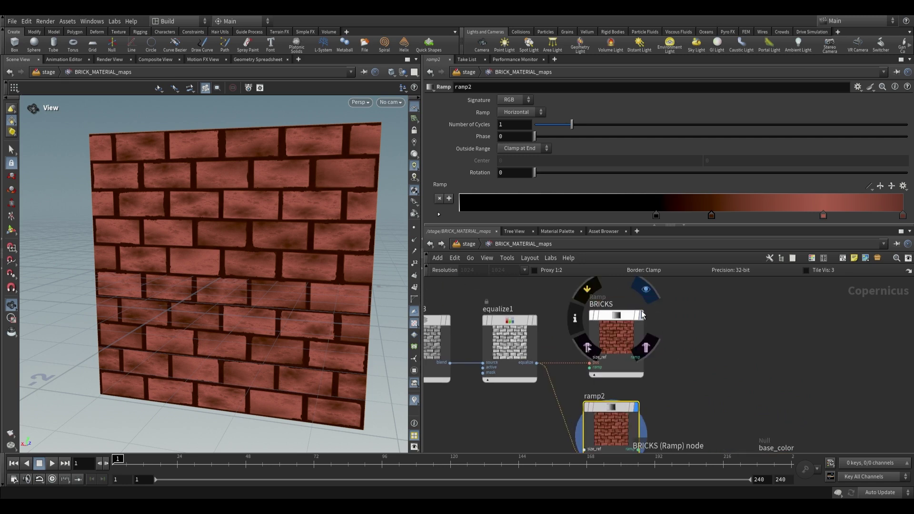
{"action": "key", "text": "Return"}
{"action": "double_click", "coordinate": [608, 396]}
{"action": "type", "text": "GROUT"}
{"action": "key", "text": "Return"}
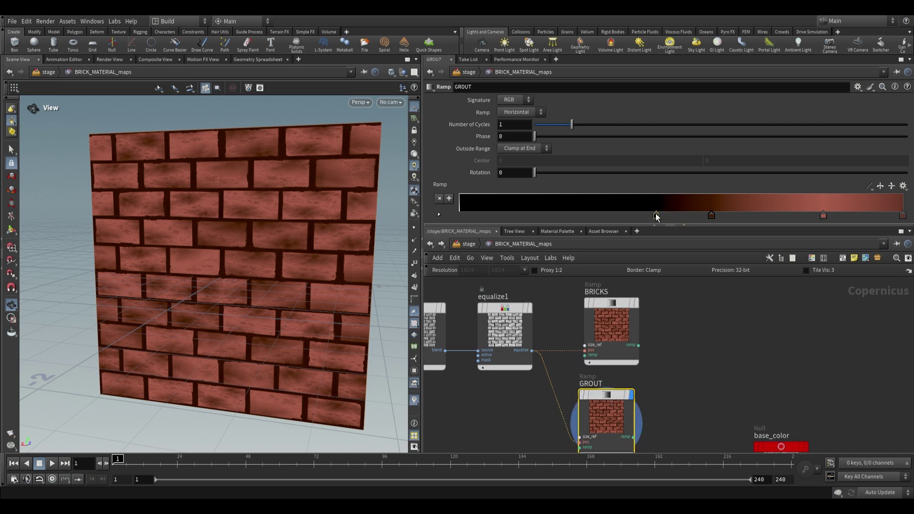
Reduce the GROUT ramp to two stops, dusty pink for low values and near-black for high values, with a sharp transition
{"action": "left_click_drag", "start_coordinate": [654, 216], "coordinate": [473, 215]}
{"action": "double_click", "coordinate": [473, 214]}
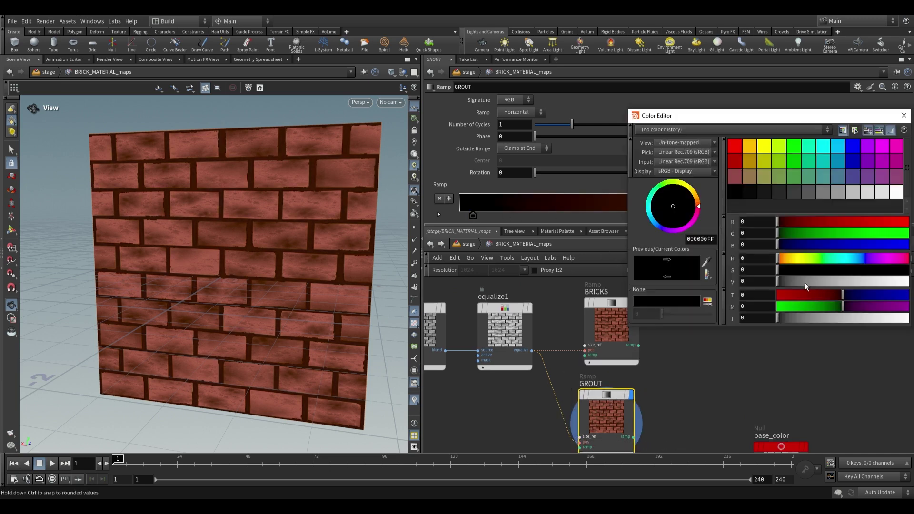
{"action": "left_click_drag", "start_coordinate": [810, 284], "coordinate": [905, 284]}
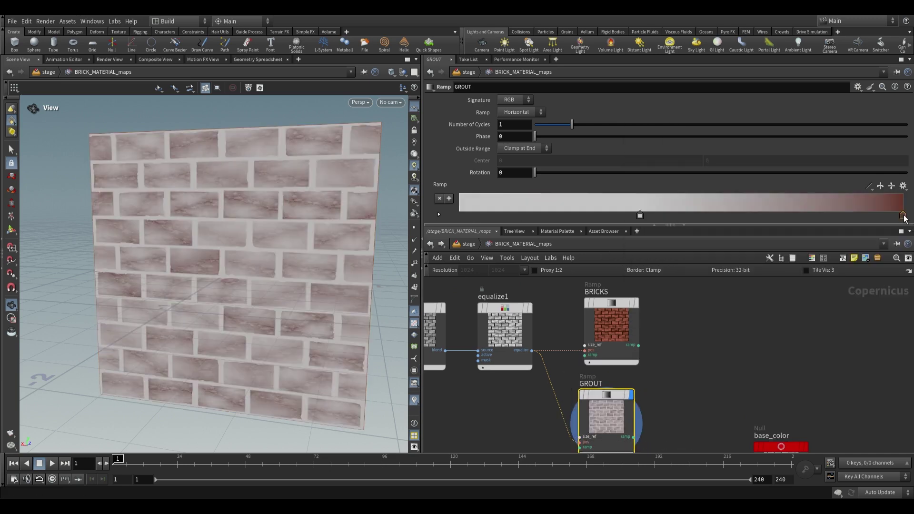
{"action": "left_click_drag", "start_coordinate": [805, 215], "coordinate": [748, 210]}
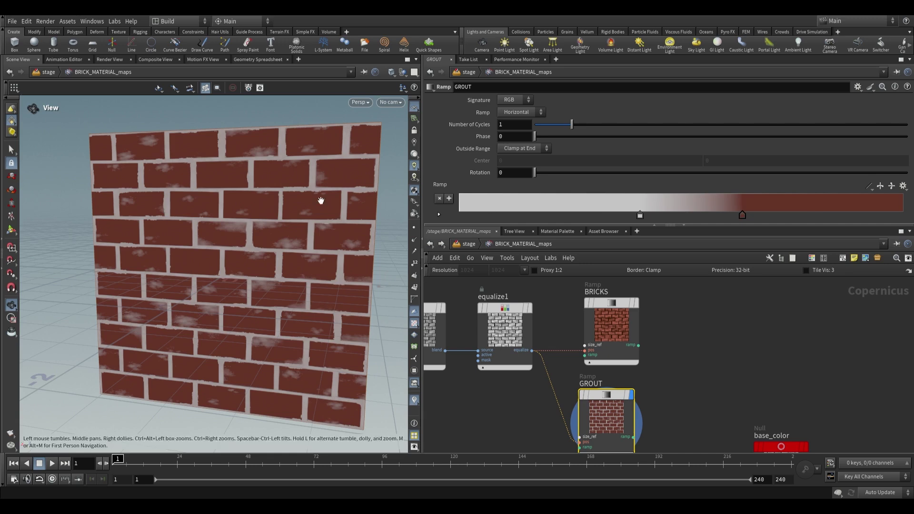
{"action": "scroll", "coordinate": [385, 202], "scroll_direction": "up", "scroll_amount": 10}
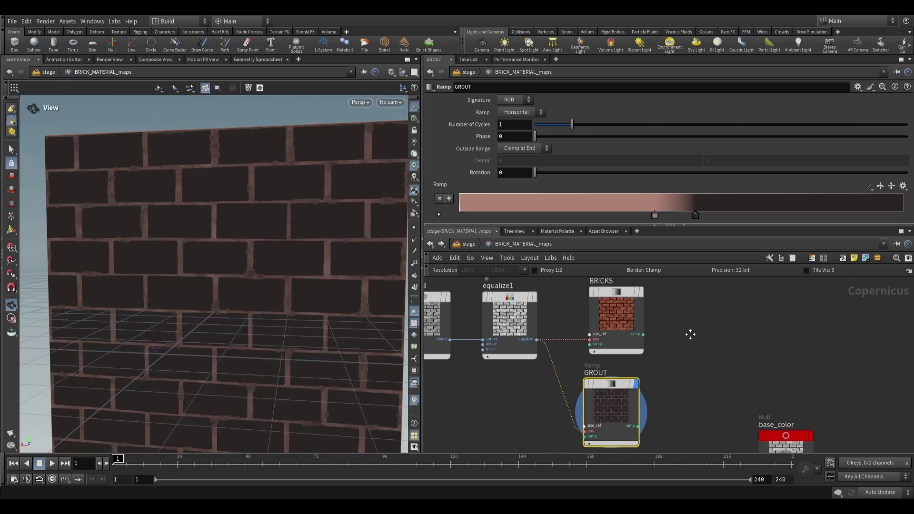
Add a Blend node combining the BRICKS and GROUT ramps, and display its result
{"action": "scroll", "coordinate": [668, 376], "scroll_direction": "down", "scroll_amount": 4}
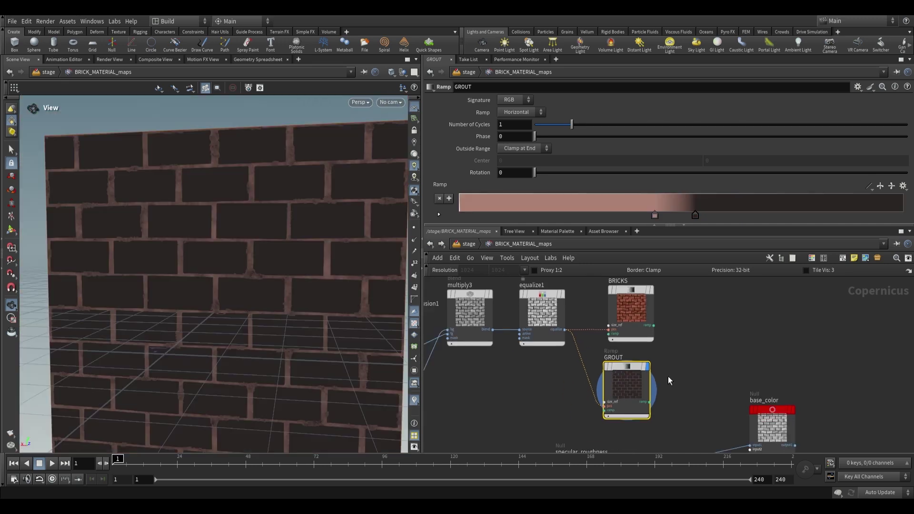
{"action": "key", "text": "Tab"}
{"action": "type", "text": "blend"}
{"action": "key", "text": "Return"}
{"action": "left_click", "coordinate": [695, 313]}
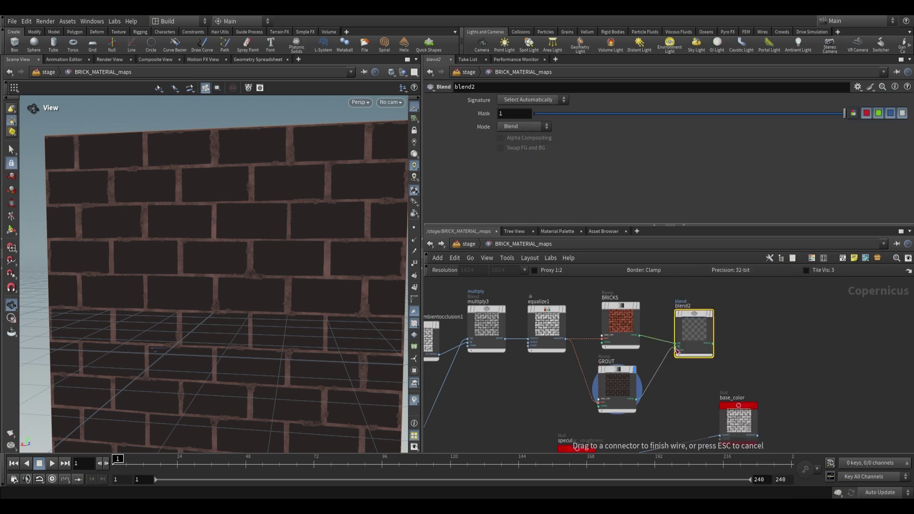
{"action": "left_click", "coordinate": [677, 351]}
{"action": "scroll", "coordinate": [664, 381], "scroll_direction": "down", "scroll_amount": 3}
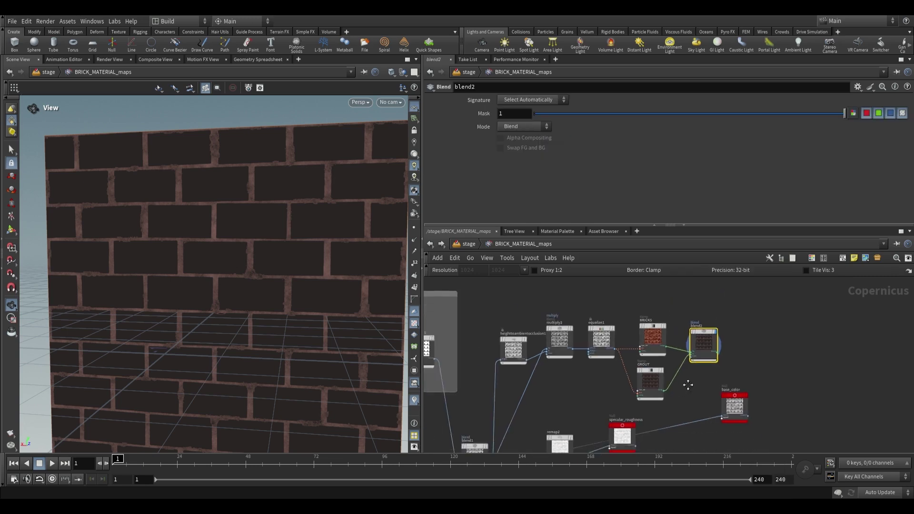
Check the minimum1 brick mask, wire it into the new Blend node's mask input, and display the Blend again
{"action": "left_click_drag", "start_coordinate": [261, 246], "coordinate": [249, 254]}
{"action": "middle_click_drag", "start_coordinate": [575, 378], "coordinate": [604, 362]}
{"action": "scroll", "coordinate": [572, 409], "scroll_direction": "up", "scroll_amount": 3}
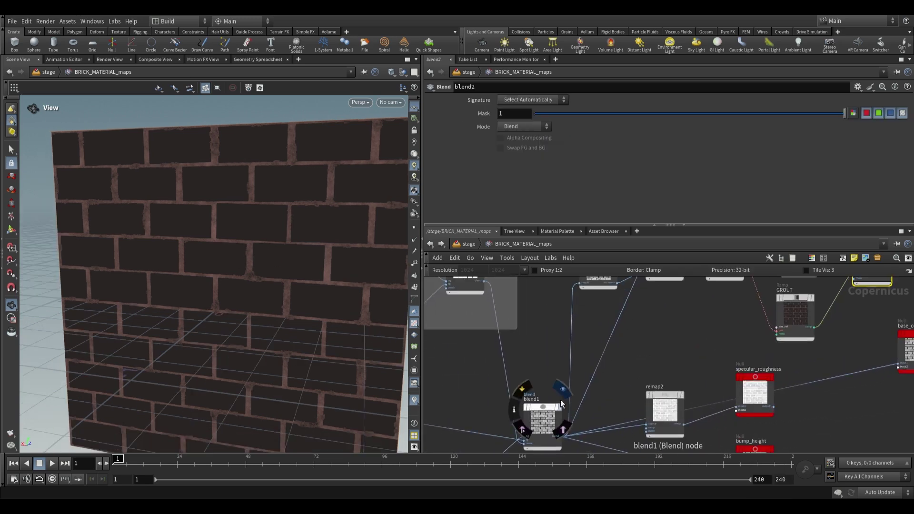
{"action": "middle_click_drag", "start_coordinate": [509, 279], "coordinate": [602, 336]}
{"action": "scroll", "coordinate": [602, 336], "scroll_direction": "up", "scroll_amount": 2}
{"action": "left_click", "coordinate": [567, 310]}
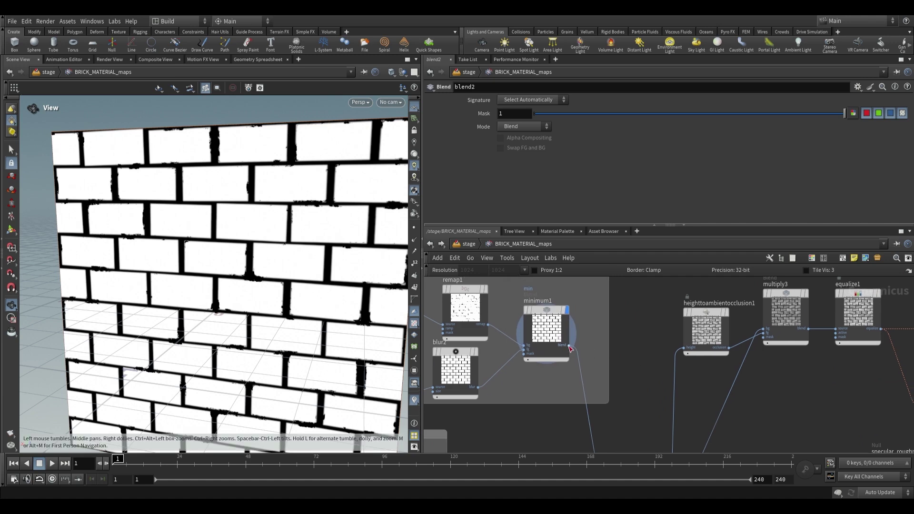
{"action": "middle_click_drag", "start_coordinate": [851, 411], "coordinate": [504, 422]}
{"action": "scroll", "coordinate": [659, 361], "scroll_direction": "up", "scroll_amount": 2}
{"action": "left_click", "coordinate": [667, 347]}
{"action": "middle_click_drag", "start_coordinate": [792, 331], "coordinate": [749, 360]}
{"action": "left_click", "coordinate": [688, 313]}
Swap the Blend inputs so BRICKS feeds the foreground and GROUT feeds the background
{"action": "middle_click_drag", "start_coordinate": [659, 379], "coordinate": [693, 346]}
{"action": "middle_click_drag", "start_coordinate": [633, 374], "coordinate": [636, 373]}
{"action": "left_click", "coordinate": [634, 371]}
{"action": "key", "text": "Delete"}
{"action": "left_click_drag", "start_coordinate": [602, 317], "coordinate": [668, 336]}
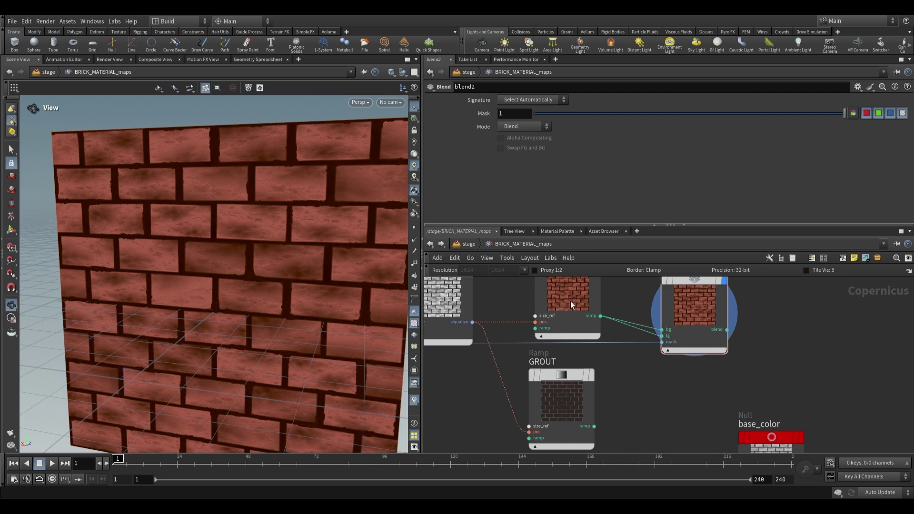
{"action": "left_click", "coordinate": [594, 419]}
{"action": "middle_click_drag", "start_coordinate": [644, 371], "coordinate": [631, 404]}
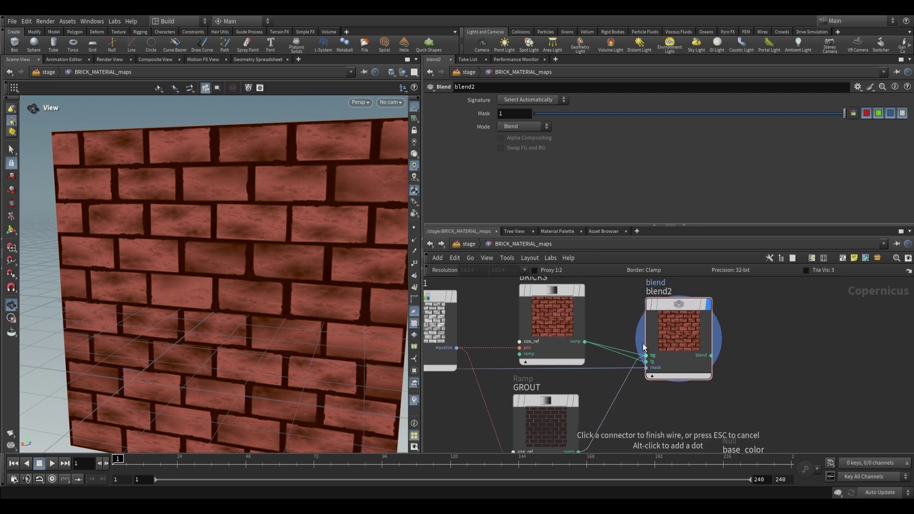
{"action": "left_click", "coordinate": [646, 355]}
Feed the Blend output into the base_color null, display it, and move it clear of the Blend node
{"action": "left_click_drag", "start_coordinate": [301, 224], "coordinate": [311, 216]}
{"action": "scroll", "coordinate": [312, 215], "scroll_direction": "up", "scroll_amount": 3}
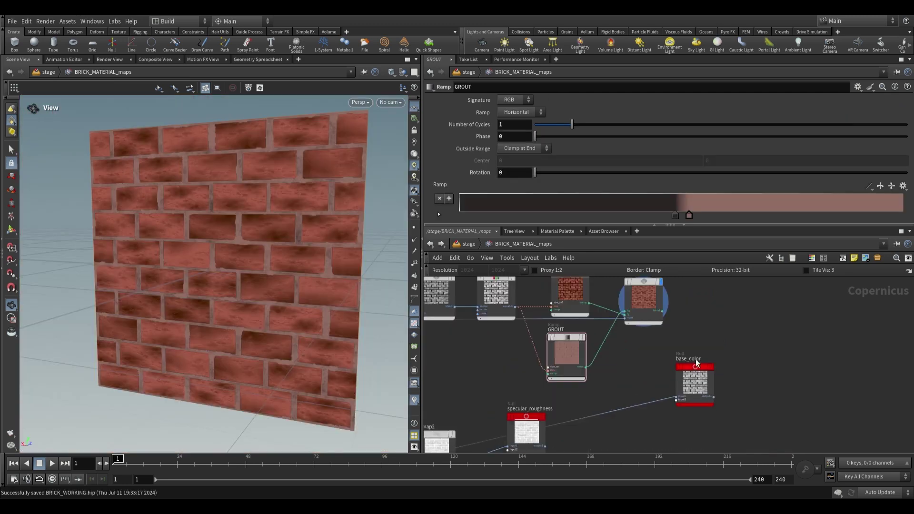
{"action": "left_click", "coordinate": [660, 313]}
{"action": "left_click", "coordinate": [686, 418]}
{"action": "left_click_drag", "start_coordinate": [700, 400], "coordinate": [729, 300]}
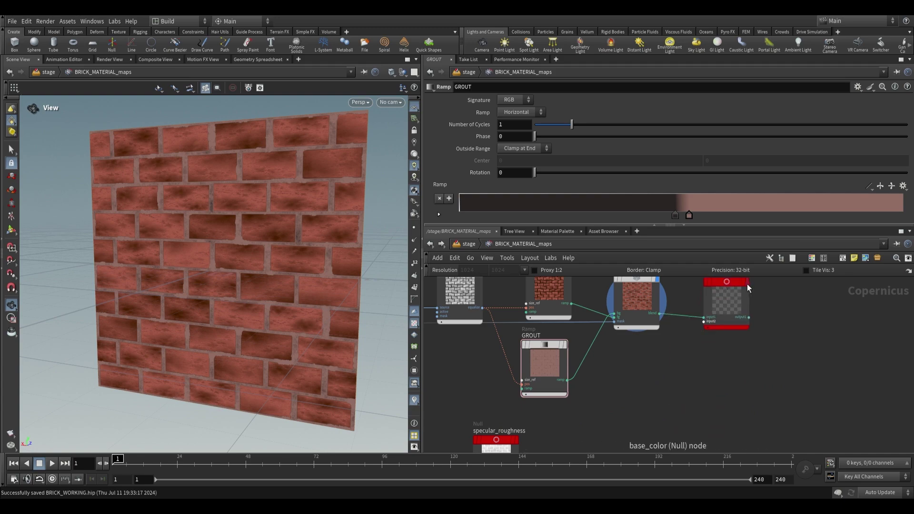
{"action": "key", "text": "u"}
{"action": "left_click_drag", "start_coordinate": [242, 239], "coordinate": [302, 245]}
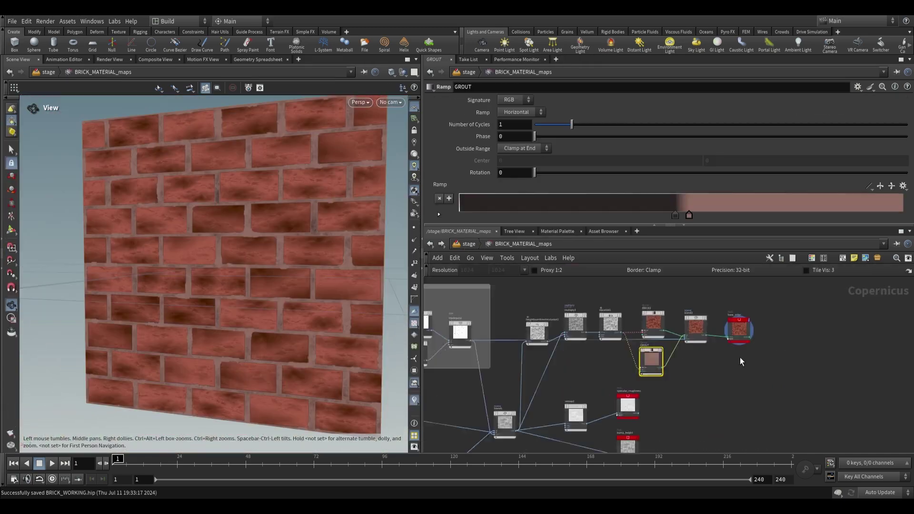
{"action": "left_click_drag", "start_coordinate": [739, 329], "coordinate": [803, 320]}
Inspect the brick and grout colours of the wall up close and from a distance
{"action": "left_click_drag", "start_coordinate": [308, 254], "coordinate": [216, 247]}
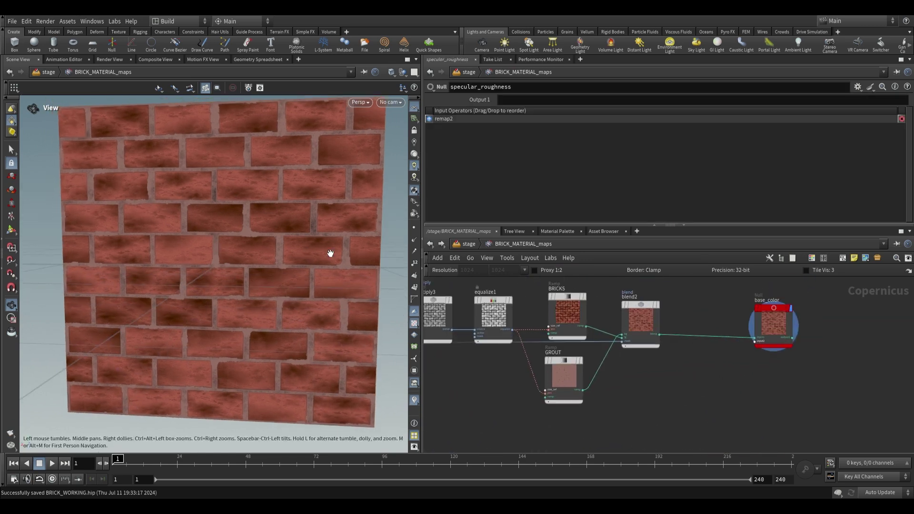
{"action": "scroll", "coordinate": [218, 198], "scroll_direction": "up", "scroll_amount": 5}
{"action": "left_click_drag", "start_coordinate": [218, 198], "coordinate": [259, 242]}
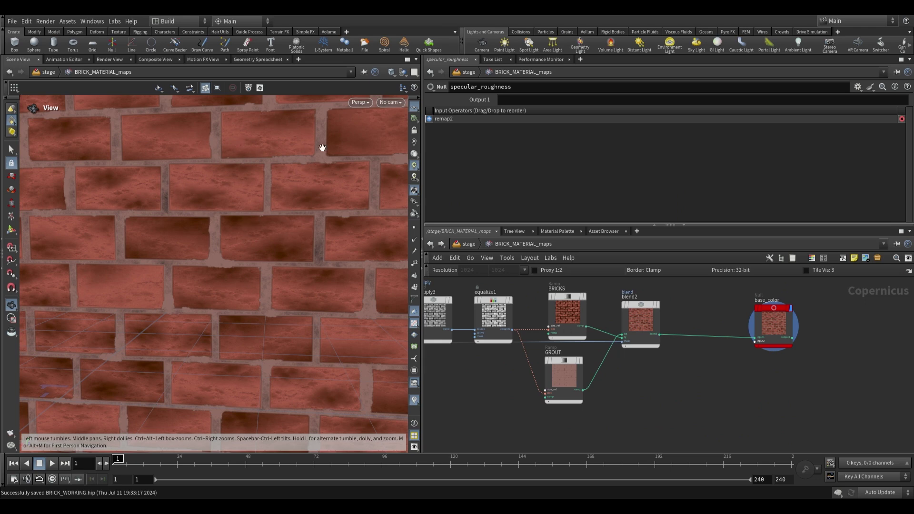
{"action": "scroll", "coordinate": [680, 379], "scroll_direction": "down", "scroll_amount": 3}
{"action": "left_click_drag", "start_coordinate": [224, 218], "coordinate": [268, 223]}
{"action": "right_click_drag", "start_coordinate": [267, 224], "coordinate": [251, 221]}
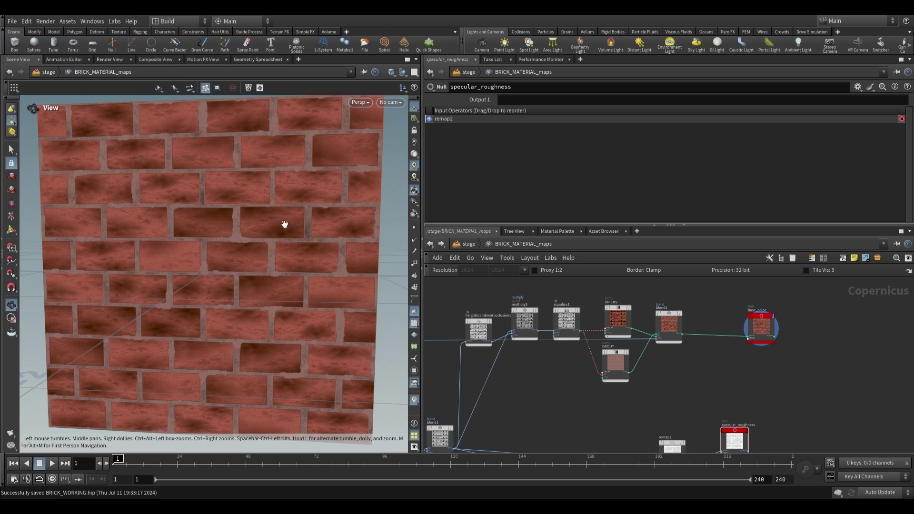
Go back to the start of the network and display the tilepattern1 node
{"action": "scroll", "coordinate": [524, 428], "scroll_direction": "down", "scroll_amount": 2}
{"action": "middle_click_drag", "start_coordinate": [523, 429], "coordinate": [796, 396]}
{"action": "scroll", "coordinate": [595, 320], "scroll_direction": "up", "scroll_amount": 5}
{"action": "middle_click_drag", "start_coordinate": [495, 350], "coordinate": [609, 367]}
{"action": "scroll", "coordinate": [526, 320], "scroll_direction": "up", "scroll_amount": 2}
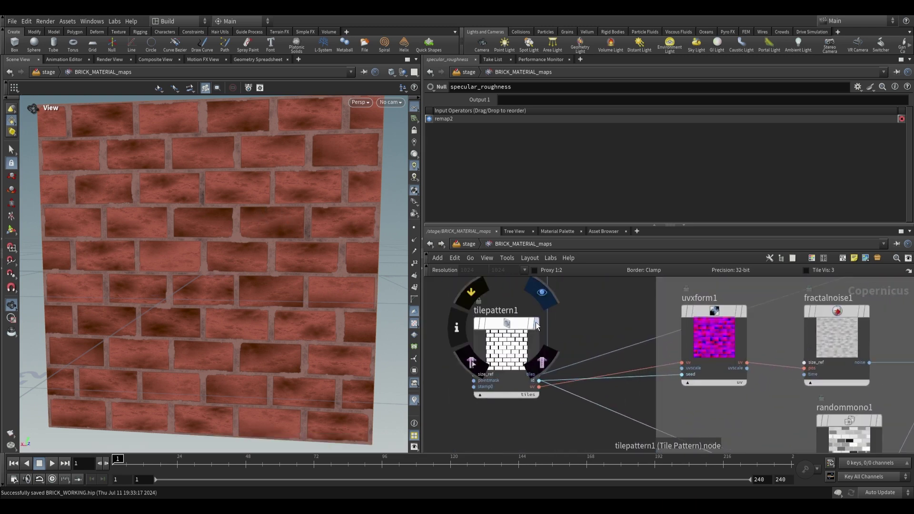
{"action": "left_click", "coordinate": [537, 318]}
Add a UV Transform node below the tile pattern, driven by the tile pattern's uv output
{"action": "middle_click_drag", "start_coordinate": [594, 414], "coordinate": [588, 376]}
{"action": "scroll", "coordinate": [548, 353], "scroll_direction": "down", "scroll_amount": 2}
{"action": "left_click", "coordinate": [537, 352]}
{"action": "middle_click_drag", "start_coordinate": [559, 429], "coordinate": [538, 338]}
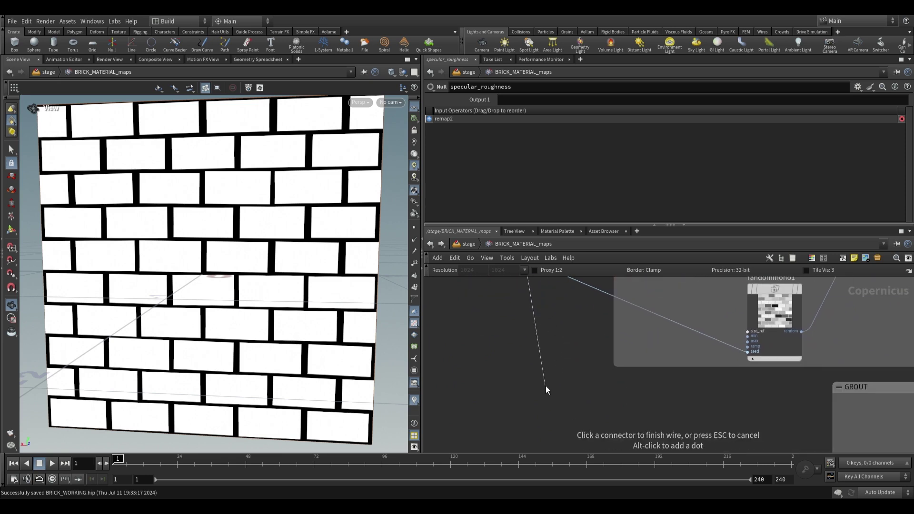
{"action": "scroll", "coordinate": [557, 396], "scroll_direction": "down", "scroll_amount": 2}
{"action": "key", "text": "Tab"}
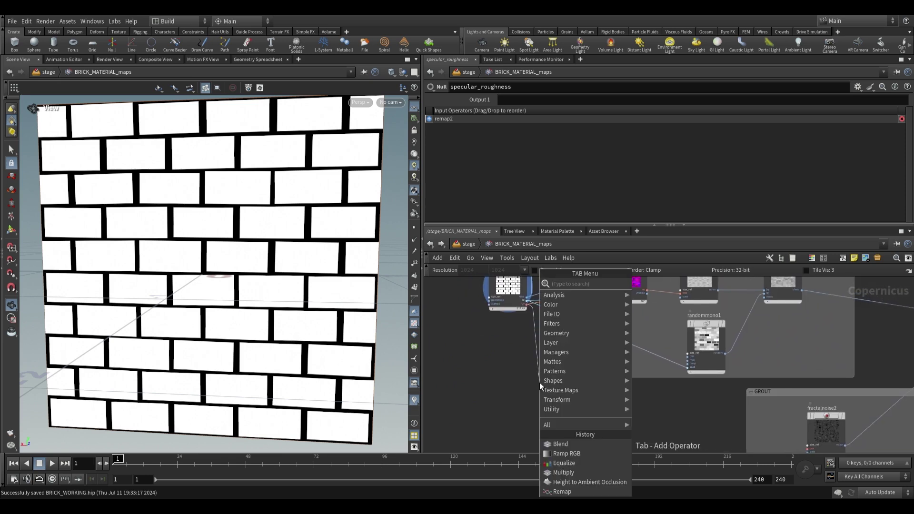
{"action": "type", "text": "uv tr"}
{"action": "key", "text": "Return"}
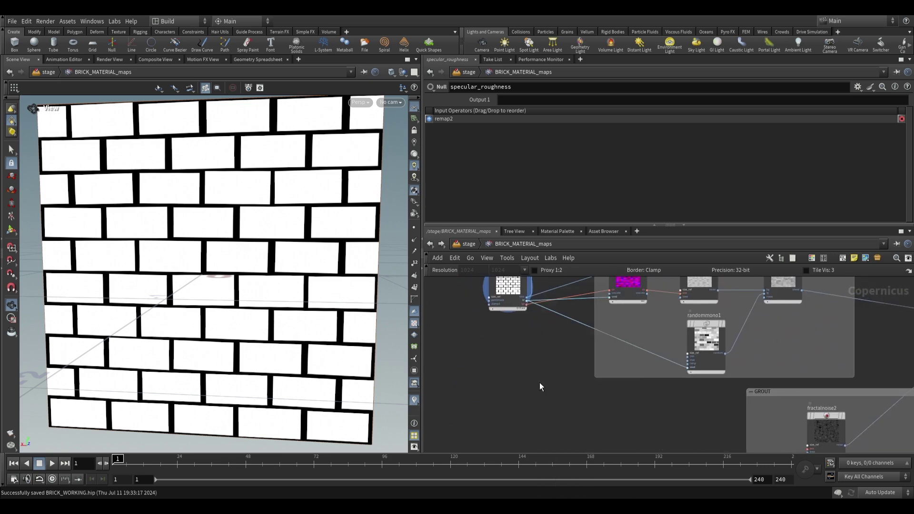
{"action": "left_click", "coordinate": [539, 382]}
Connect the tile pattern's id output to the new UV Transform node's seed input
{"action": "scroll", "coordinate": [517, 303], "scroll_direction": "up", "scroll_amount": 3}
{"action": "left_click", "coordinate": [516, 297]}
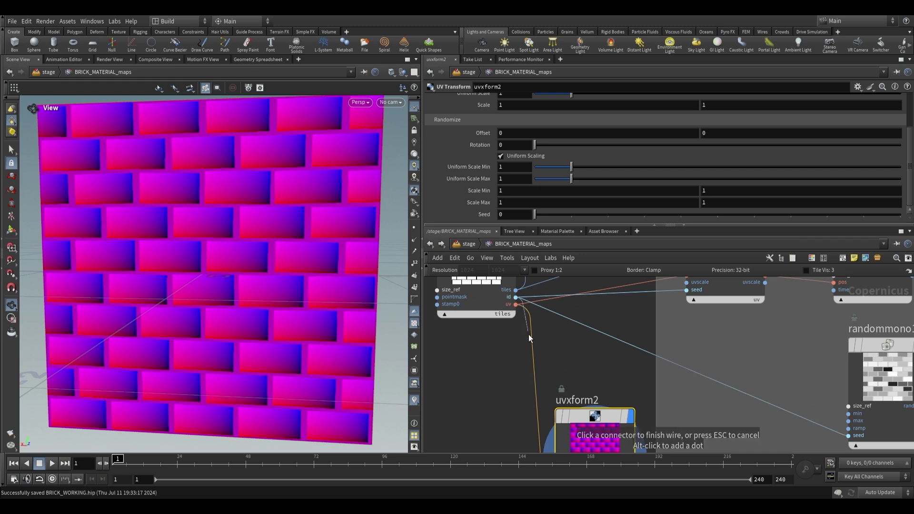
{"action": "left_click", "coordinate": [542, 381]}
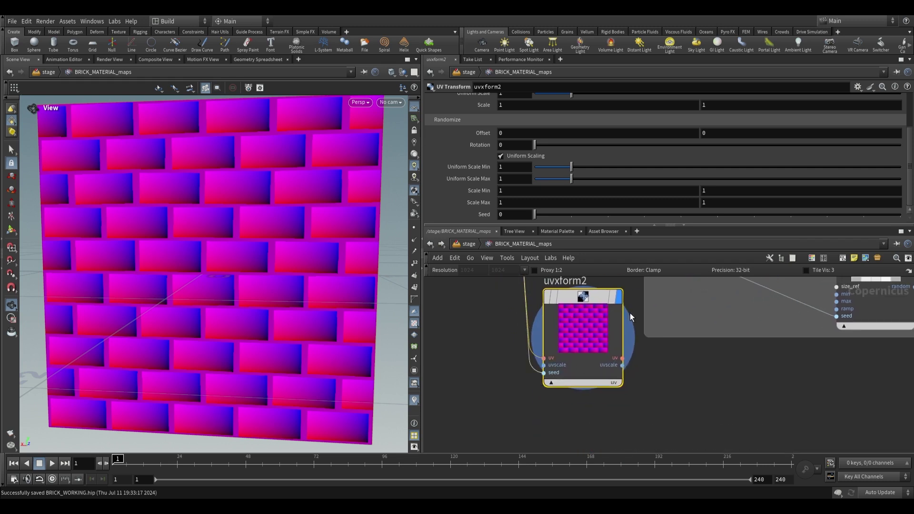
Add a Mono Ramp node with its pos input driven by uvxform2's uv output, and display it
{"action": "scroll", "coordinate": [650, 377], "scroll_direction": "down", "scroll_amount": 2}
{"action": "key", "text": "Tab"}
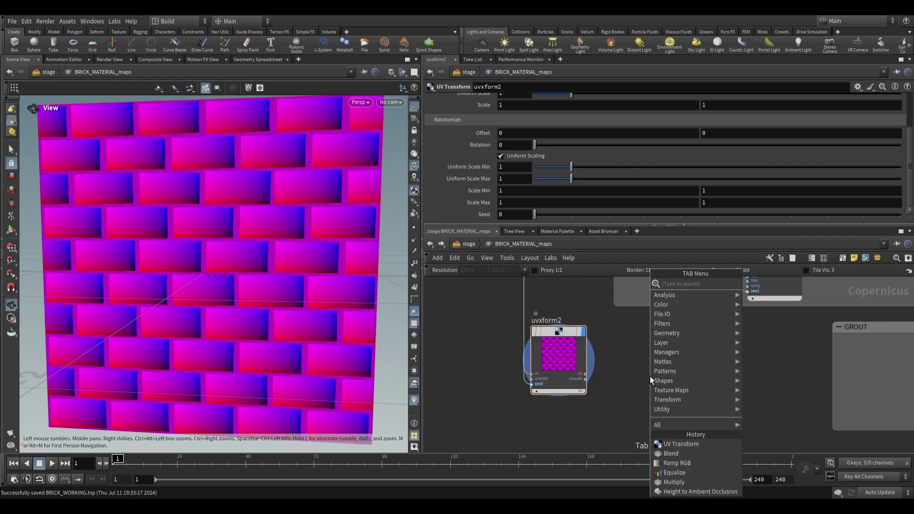
{"action": "type", "text": "ramp"}
{"action": "key", "text": "Return"}
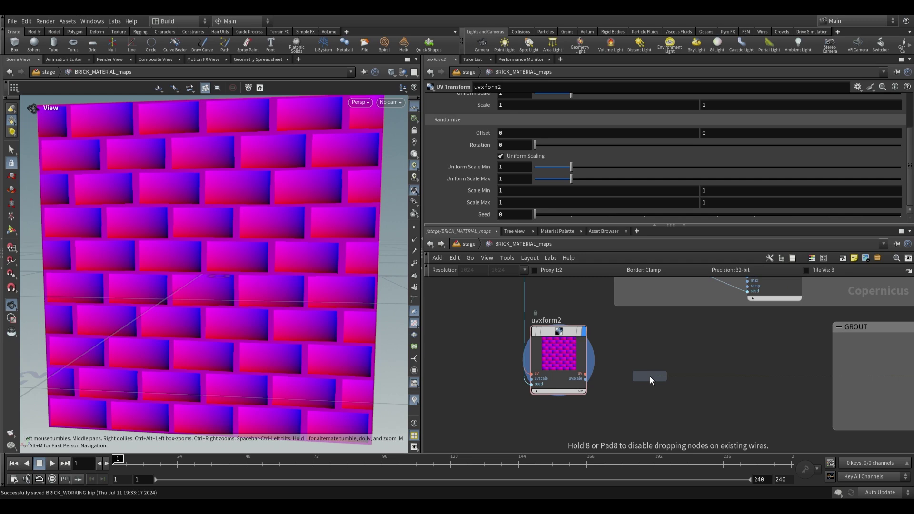
{"action": "left_click", "coordinate": [650, 376]}
{"action": "scroll", "coordinate": [595, 365], "scroll_direction": "up", "scroll_amount": 2}
{"action": "left_click", "coordinate": [574, 376]}
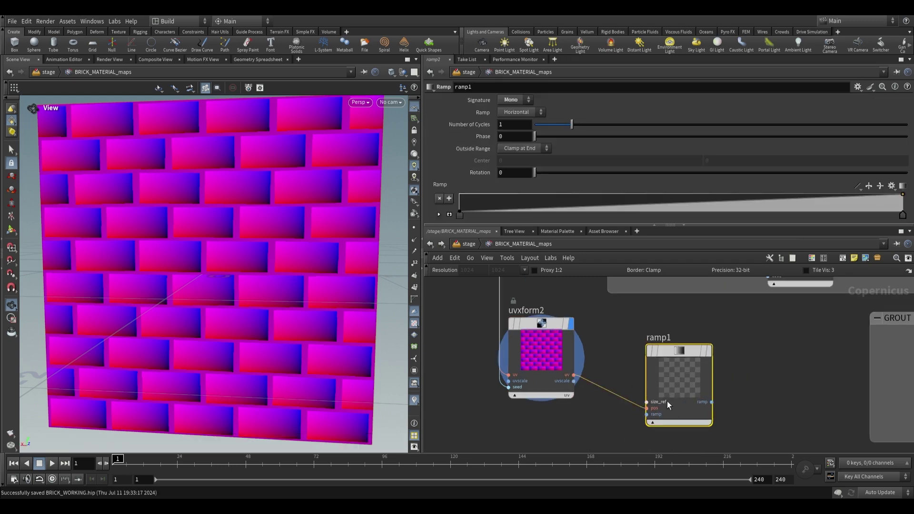
{"action": "left_click", "coordinate": [705, 324]}
{"action": "left_click_drag", "start_coordinate": [212, 210], "coordinate": [334, 208]}
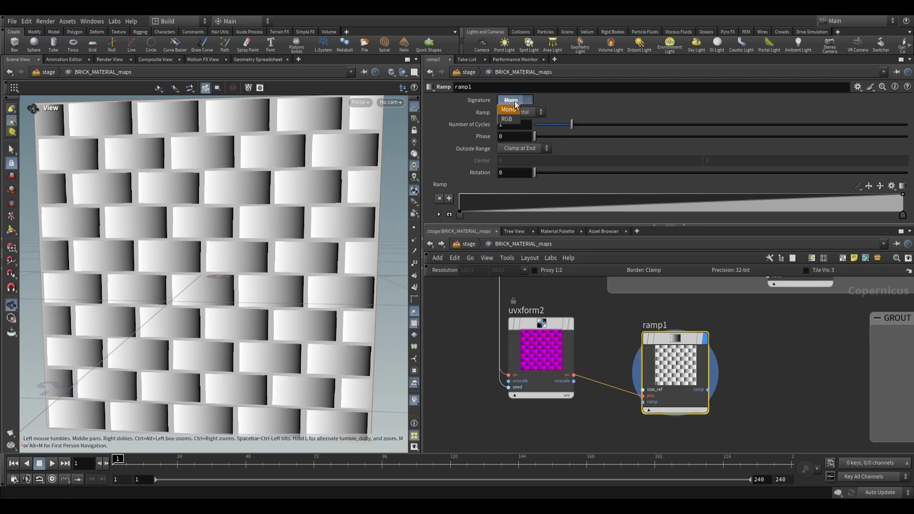
Set ramp1 to the Concentric type and reverse its gradient
{"action": "left_click", "coordinate": [516, 150]}
{"action": "left_click_drag", "start_coordinate": [304, 205], "coordinate": [288, 238]}
{"action": "left_click", "coordinate": [870, 186]}
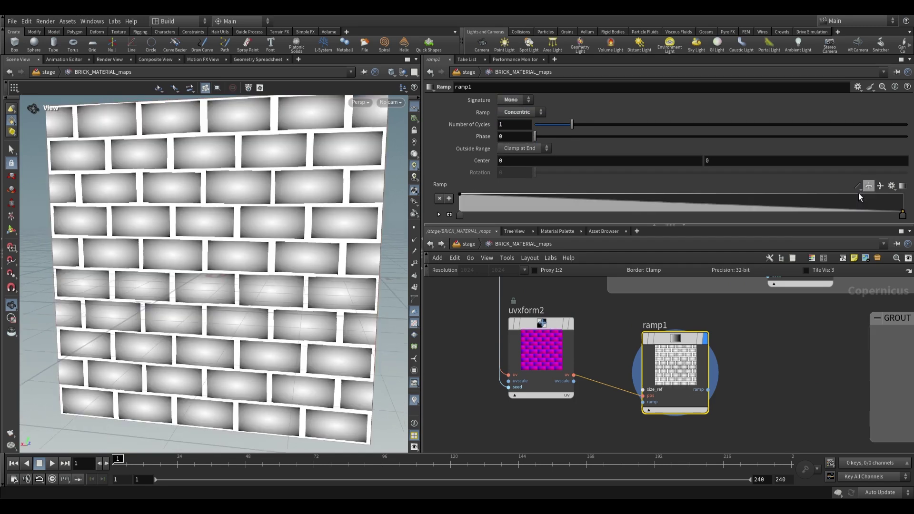
{"action": "left_click_drag", "start_coordinate": [339, 286], "coordinate": [265, 271]}
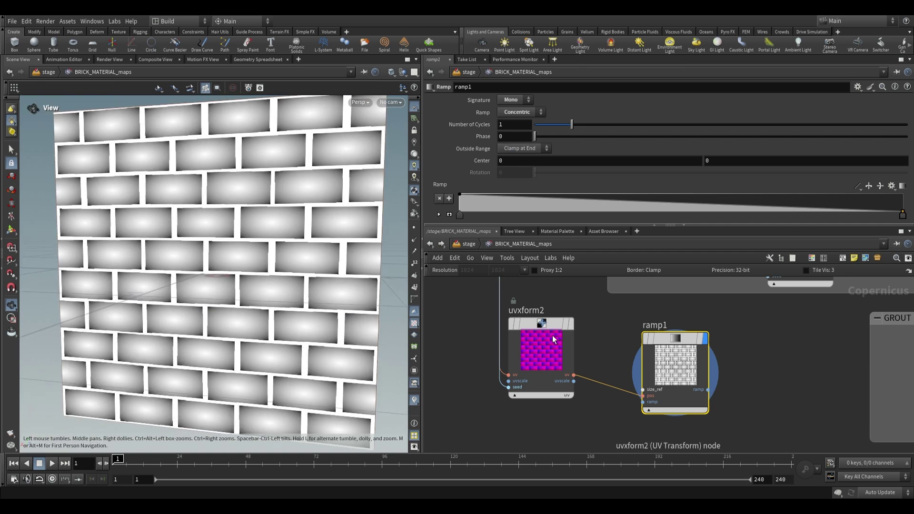
Randomize uvxform2 with a uniform scale minimum of 0.7, a maximum of 1.45 and a seed of 3
{"action": "left_click", "coordinate": [555, 347]}
{"action": "mouse_move", "coordinate": [571, 166]}
{"action": "left_mouse_down"}
{"action": "mouse_move", "coordinate": [544, 173]}
{"action": "mouse_move", "coordinate": [605, 181]}
{"action": "mouse_move", "coordinate": [595, 181]}
{"action": "left_mouse_up"}
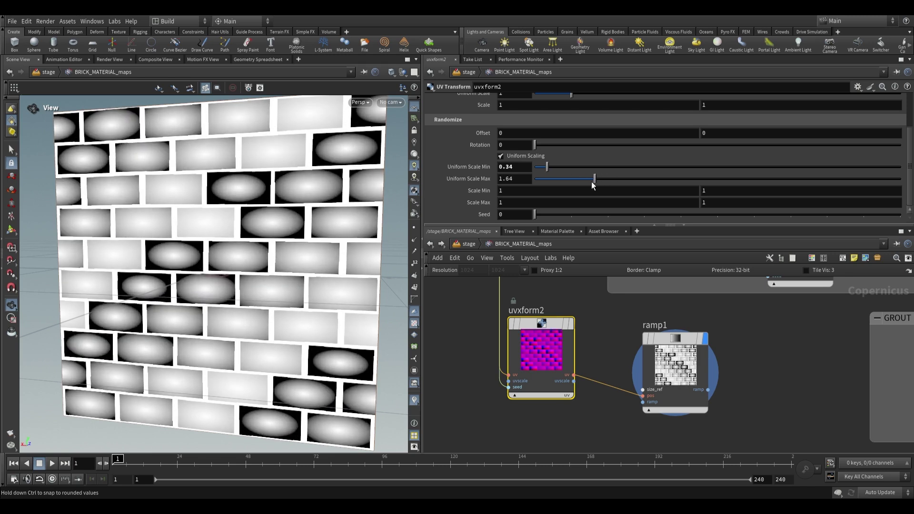
{"action": "left_click_drag", "start_coordinate": [680, 218], "coordinate": [644, 218]}
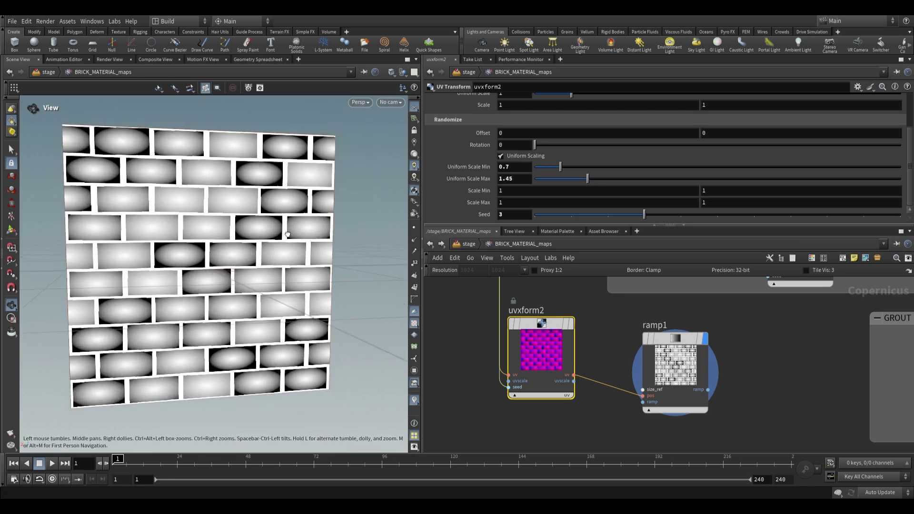
{"action": "scroll", "coordinate": [277, 233], "scroll_direction": "down", "scroll_amount": 3}
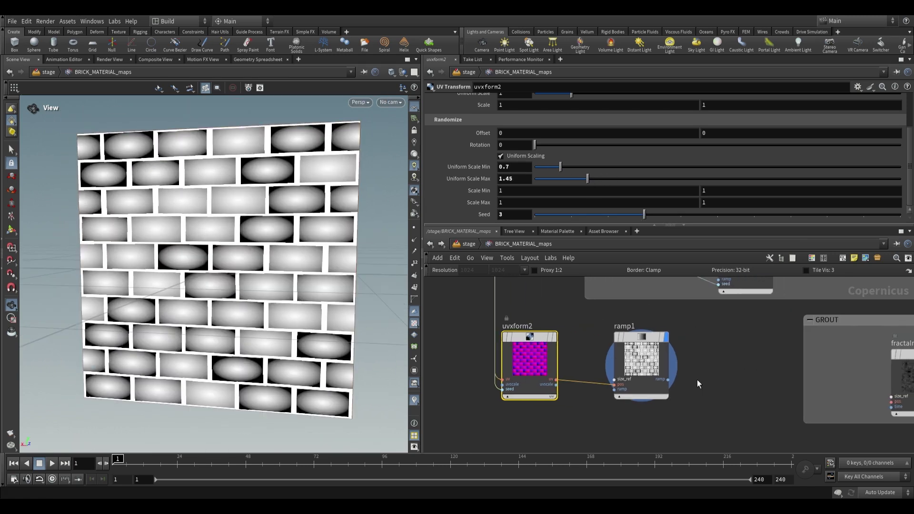
Display the BRICKS ramp node and reposition it to make room for more nodes before blend2
{"action": "scroll", "coordinate": [667, 369], "scroll_direction": "down", "scroll_amount": 5}
{"action": "middle_click_drag", "start_coordinate": [763, 327], "coordinate": [687, 378]}
{"action": "middle_click_drag", "start_coordinate": [844, 329], "coordinate": [756, 380]}
{"action": "middle_click_drag", "start_coordinate": [843, 353], "coordinate": [650, 365]}
{"action": "scroll", "coordinate": [650, 365], "scroll_direction": "up", "scroll_amount": 2}
{"action": "scroll", "coordinate": [609, 322], "scroll_direction": "up", "scroll_amount": 3}
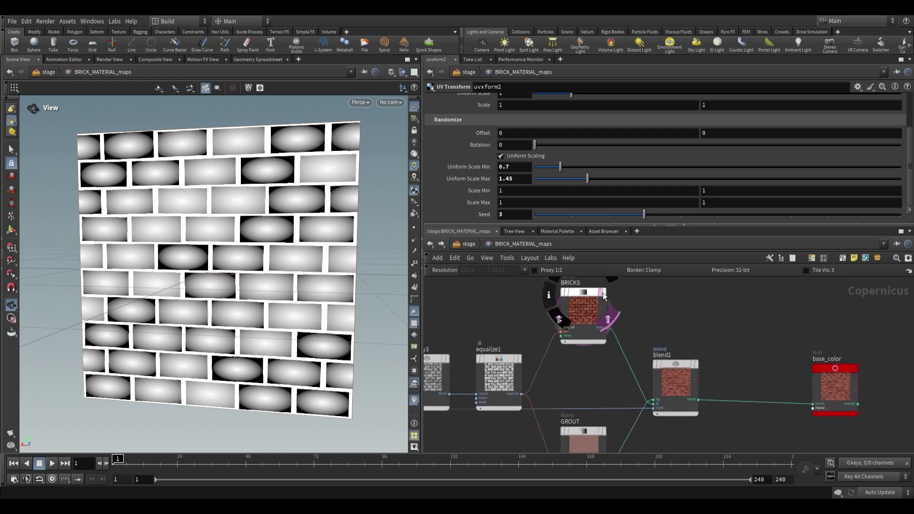
{"action": "left_click", "coordinate": [603, 294]}
{"action": "middle_click_drag", "start_coordinate": [681, 318], "coordinate": [620, 289]}
{"action": "left_click_drag", "start_coordinate": [619, 339], "coordinate": [665, 344]}
{"action": "middle_click_drag", "start_coordinate": [572, 295], "coordinate": [600, 327]}
{"action": "left_click_drag", "start_coordinate": [548, 299], "coordinate": [520, 286]}
{"action": "middle_click_drag", "start_coordinate": [592, 307], "coordinate": [592, 320]}
{"action": "scroll", "coordinate": [592, 320], "scroll_direction": "up", "scroll_amount": 2}
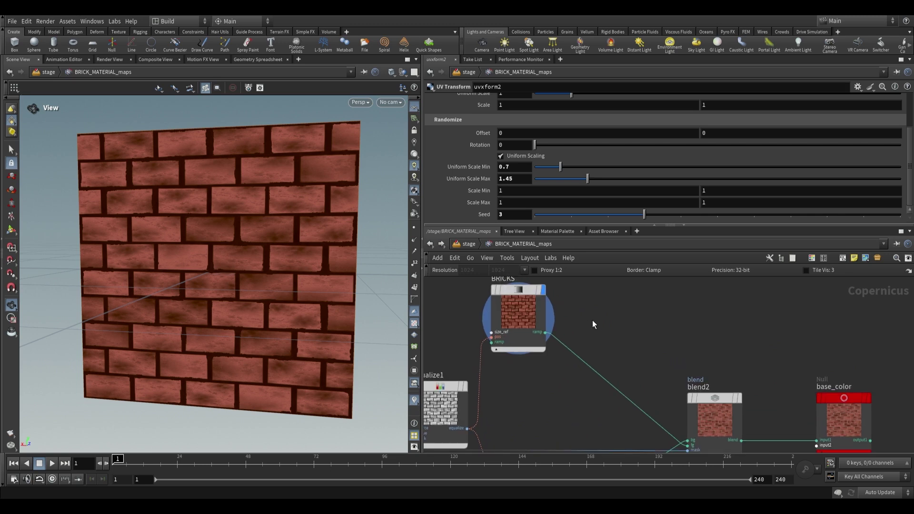
Add and display an HSV Adjust node fed by BRICKS, with value scale 0.355 and hue shift 354.9
{"action": "key", "text": "Tab"}
{"action": "type", "text": "hsv"}
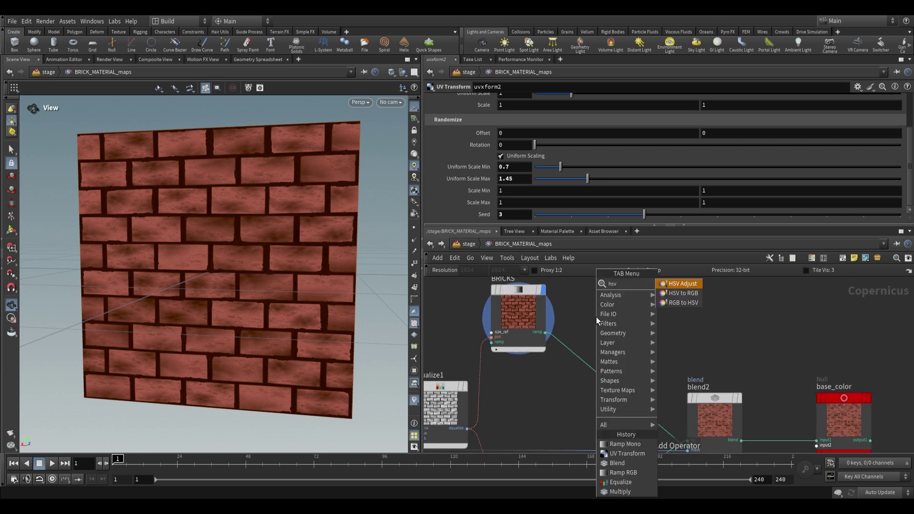
{"action": "left_click", "coordinate": [684, 285]}
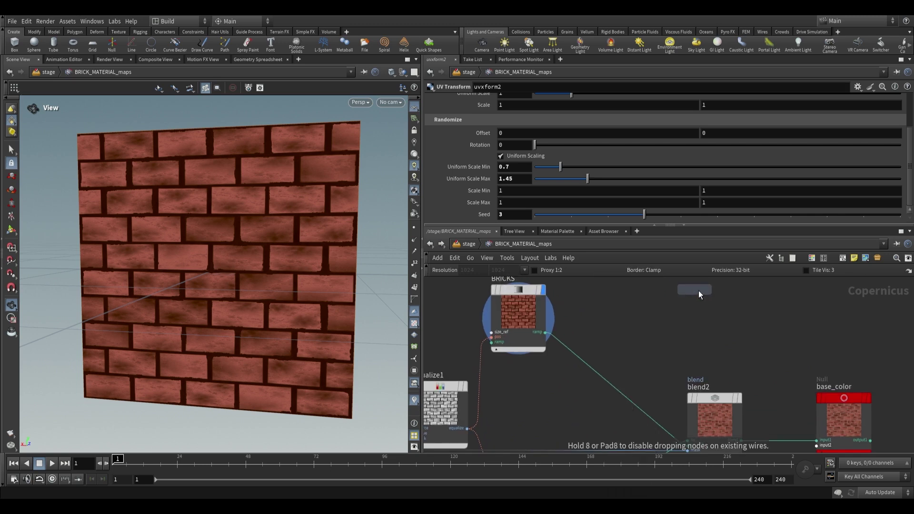
{"action": "left_click", "coordinate": [611, 309]}
{"action": "middle_click_drag", "start_coordinate": [629, 322], "coordinate": [636, 348]}
{"action": "left_click_drag", "start_coordinate": [636, 348], "coordinate": [614, 302]}
{"action": "left_click", "coordinate": [558, 393]}
{"action": "left_click_drag", "start_coordinate": [573, 327], "coordinate": [577, 324]}
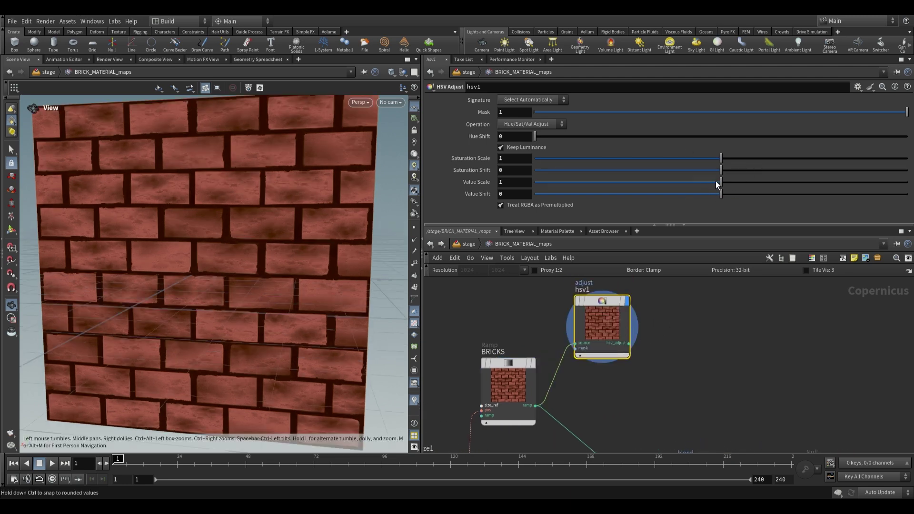
{"action": "left_click_drag", "start_coordinate": [718, 185], "coordinate": [603, 181]}
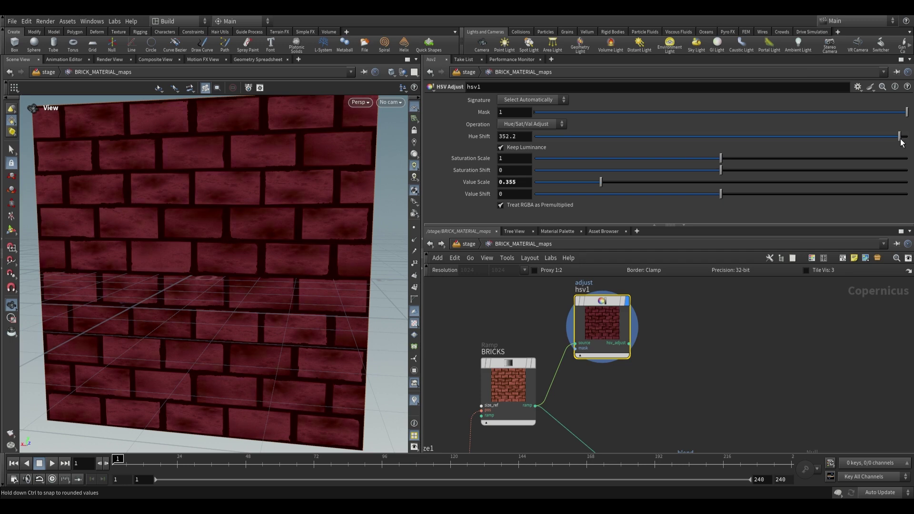
Add a Blend node with hsv1 as the foreground and the BRICKS ramp as the background
{"action": "scroll", "coordinate": [676, 323], "scroll_direction": "down", "scroll_amount": 3}
{"action": "middle_click_drag", "start_coordinate": [681, 327], "coordinate": [656, 336]}
{"action": "scroll", "coordinate": [656, 337], "scroll_direction": "up", "scroll_amount": 2}
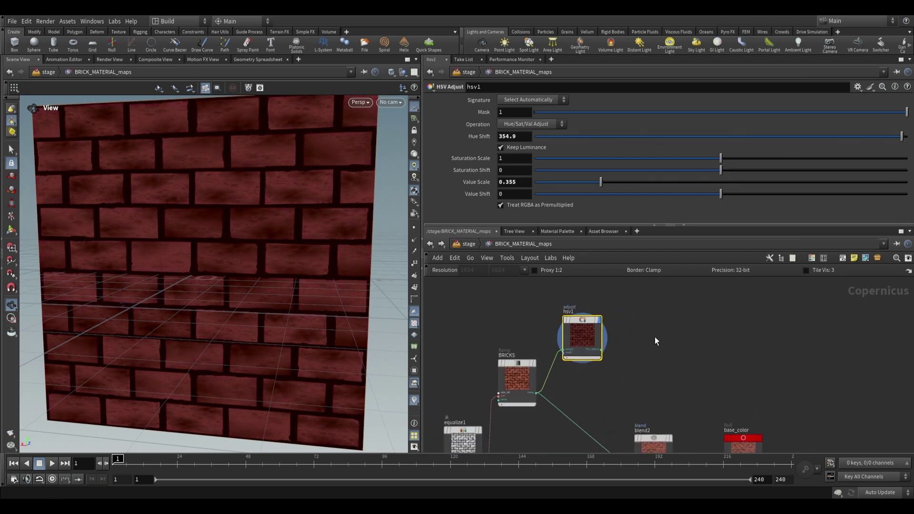
{"action": "left_click", "coordinate": [654, 337]}
{"action": "key", "text": "Tab"}
{"action": "type", "text": "b"}
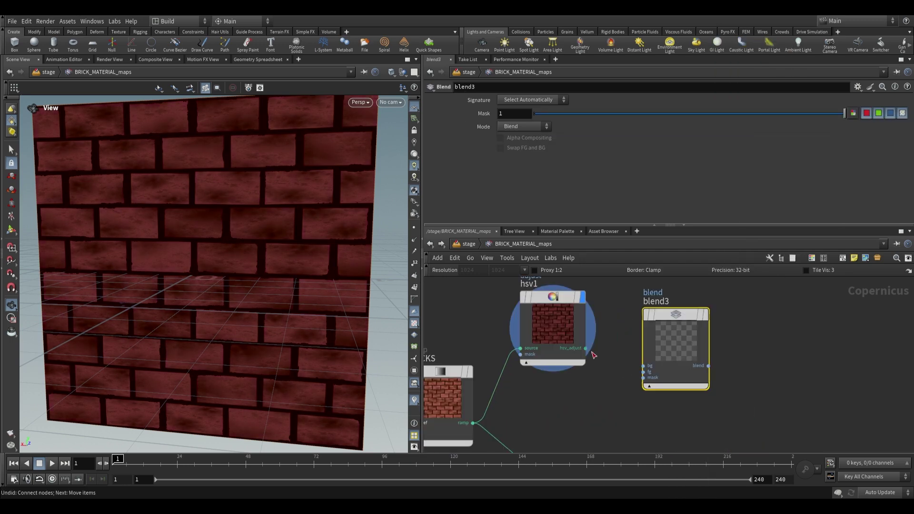
{"action": "left_click_drag", "start_coordinate": [586, 348], "coordinate": [644, 373]}
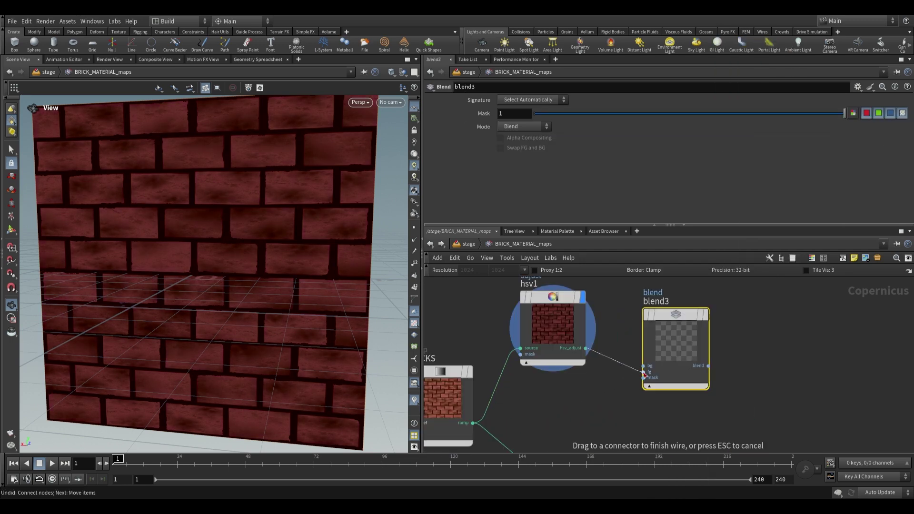
{"action": "left_click_drag", "start_coordinate": [497, 415], "coordinate": [612, 383]}
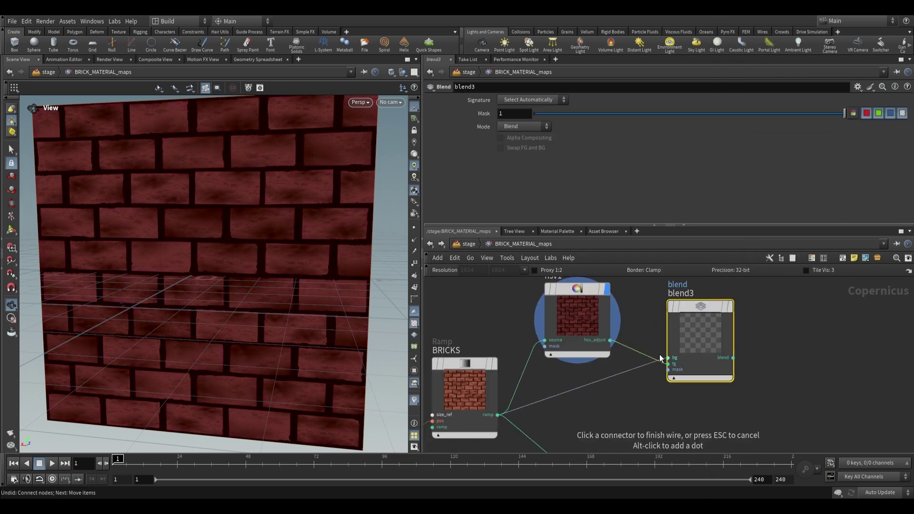
{"action": "left_click", "coordinate": [669, 363]}
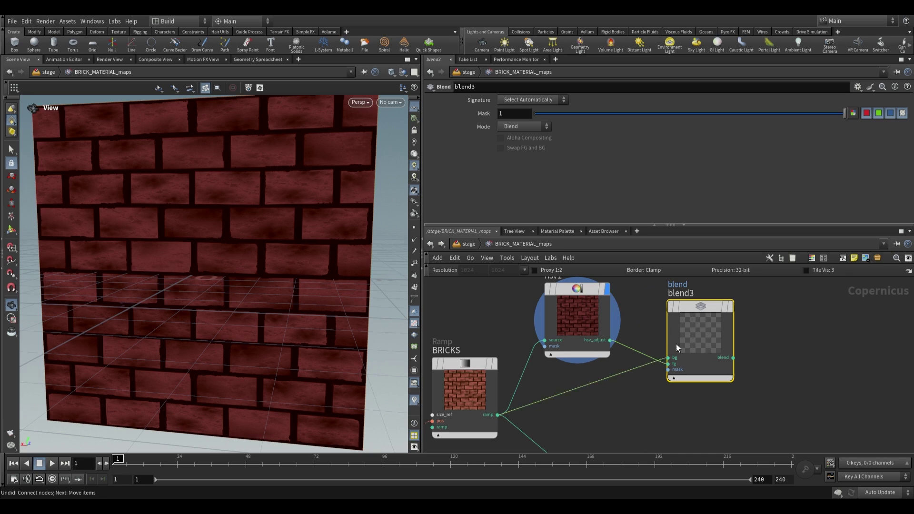
Connect ramp1's output to blend3's mask input and display blend3
{"action": "left_click", "coordinate": [604, 309]}
{"action": "scroll", "coordinate": [636, 381], "scroll_direction": "down", "scroll_amount": 6}
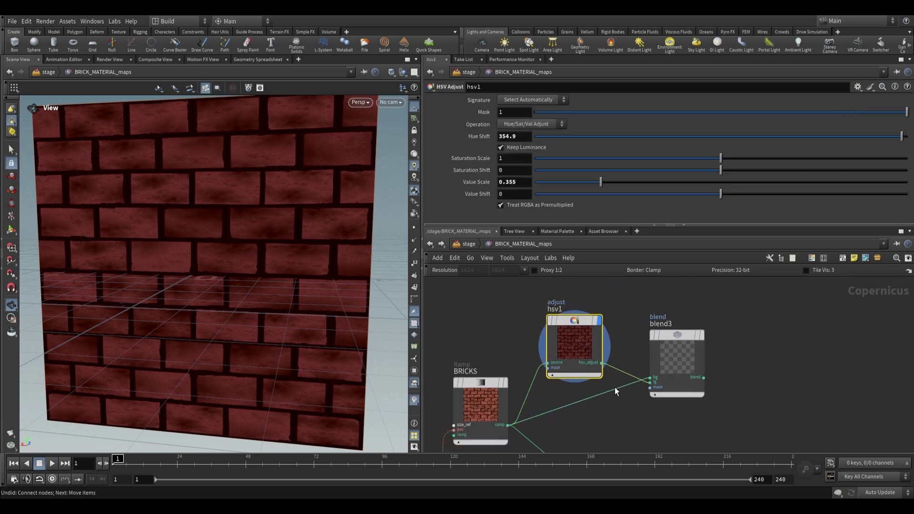
{"action": "middle_click_drag", "start_coordinate": [583, 429], "coordinate": [733, 298]}
{"action": "middle_click_drag", "start_coordinate": [610, 448], "coordinate": [722, 379]}
{"action": "right_click_drag", "start_coordinate": [461, 355], "coordinate": [805, 405]}
{"action": "middle_click_drag", "start_coordinate": [578, 332], "coordinate": [630, 361]}
{"action": "left_click", "coordinate": [639, 387]}
{"action": "scroll", "coordinate": [645, 389], "scroll_direction": "down", "scroll_amount": 3}
{"action": "middle_click_drag", "start_coordinate": [838, 295], "coordinate": [505, 400]}
{"action": "middle_click_drag", "start_coordinate": [876, 286], "coordinate": [617, 392]}
{"action": "scroll", "coordinate": [617, 392], "scroll_direction": "up", "scroll_amount": 5}
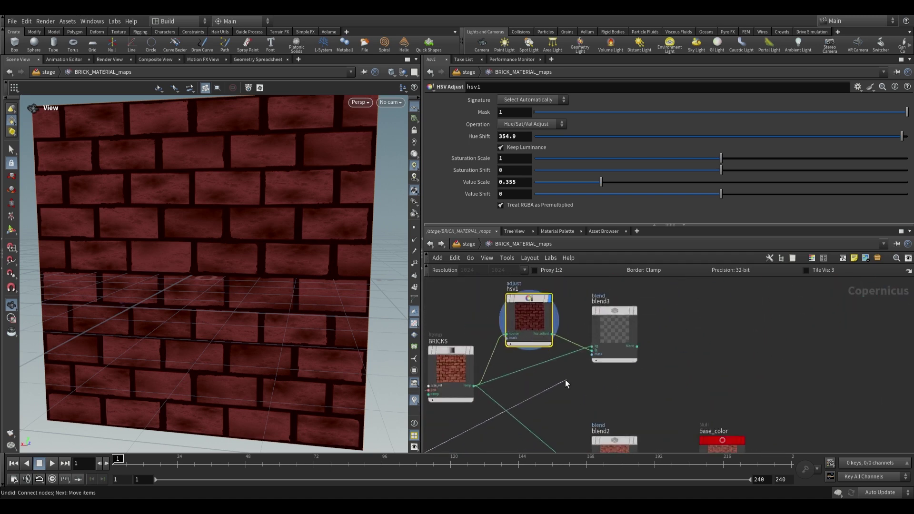
{"action": "left_click", "coordinate": [618, 340]}
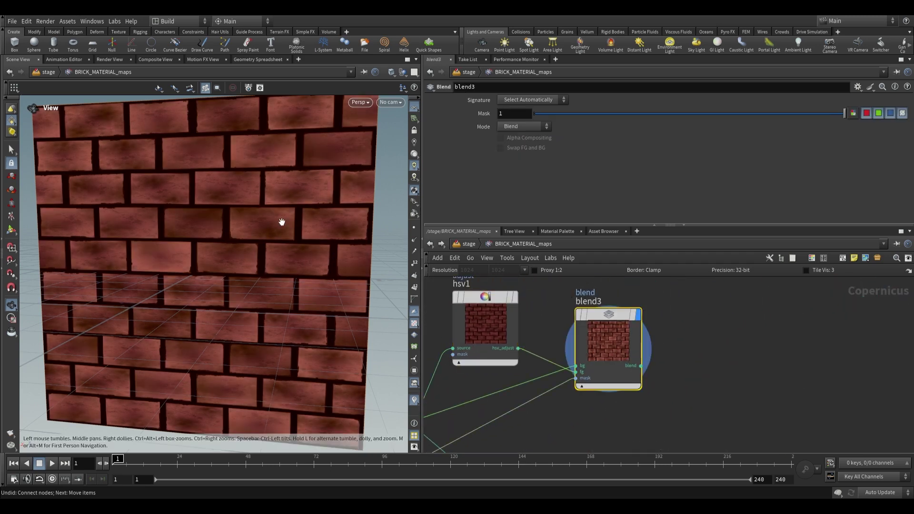
Set hsv1's saturation scale to 1.246 and value scale to 0.107
{"action": "scroll", "coordinate": [247, 225], "scroll_direction": "up", "scroll_amount": 3}
{"action": "scroll", "coordinate": [251, 229], "scroll_direction": "down", "scroll_amount": 3}
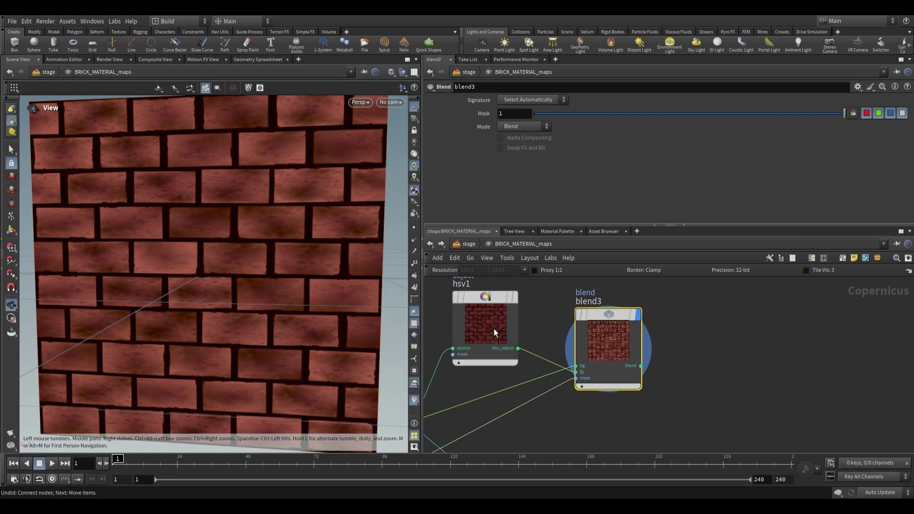
{"action": "left_click", "coordinate": [495, 329]}
{"action": "left_click_drag", "start_coordinate": [598, 187], "coordinate": [557, 186]}
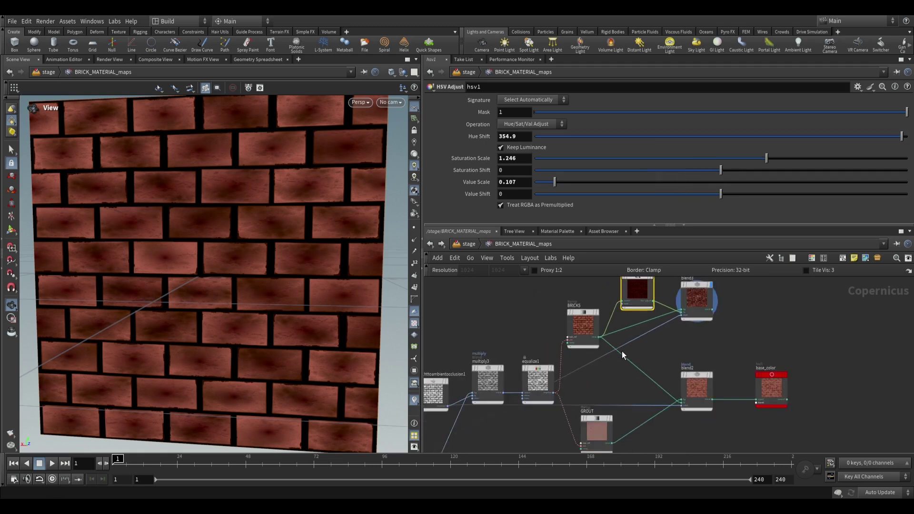
Add a control point about two-thirds along ramp1's gradient to shape the brick edge mask
{"action": "middle_click_drag", "start_coordinate": [627, 345], "coordinate": [721, 294]}
{"action": "middle_click_drag", "start_coordinate": [591, 391], "coordinate": [844, 235]}
{"action": "scroll", "coordinate": [493, 337], "scroll_direction": "up", "scroll_amount": 3}
{"action": "middle_click_drag", "start_coordinate": [492, 338], "coordinate": [545, 393]}
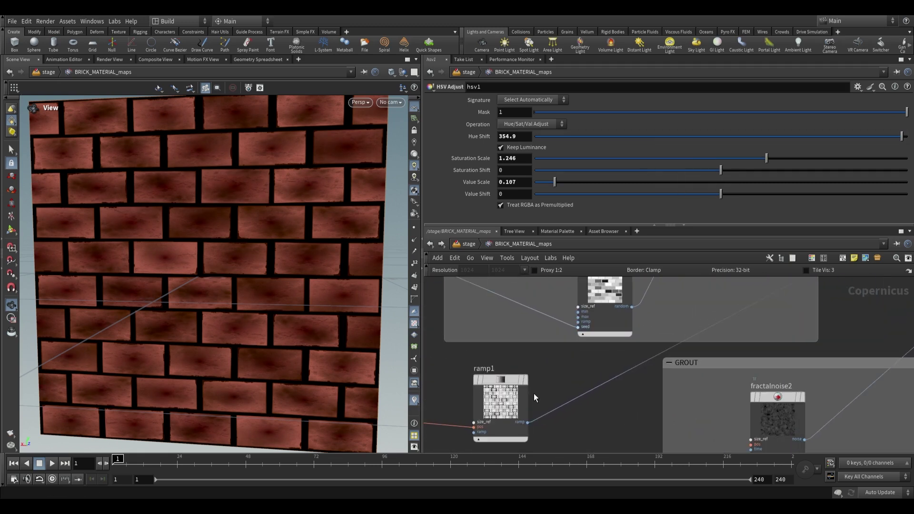
{"action": "left_click", "coordinate": [508, 395]}
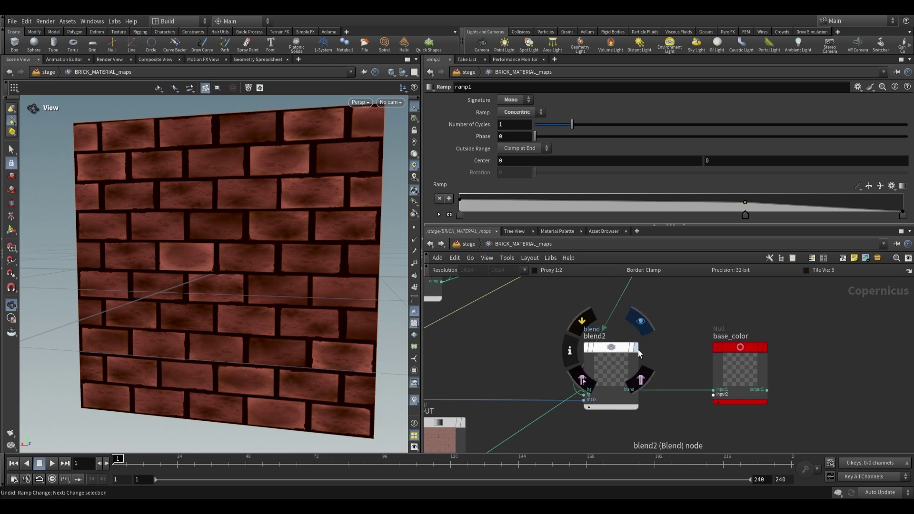
Feed blend3 into blend2 in place of BRICKS, shift blend2 and display the base_color null
{"action": "left_click", "coordinate": [636, 346]}
{"action": "left_click_drag", "start_coordinate": [611, 353], "coordinate": [630, 345]}
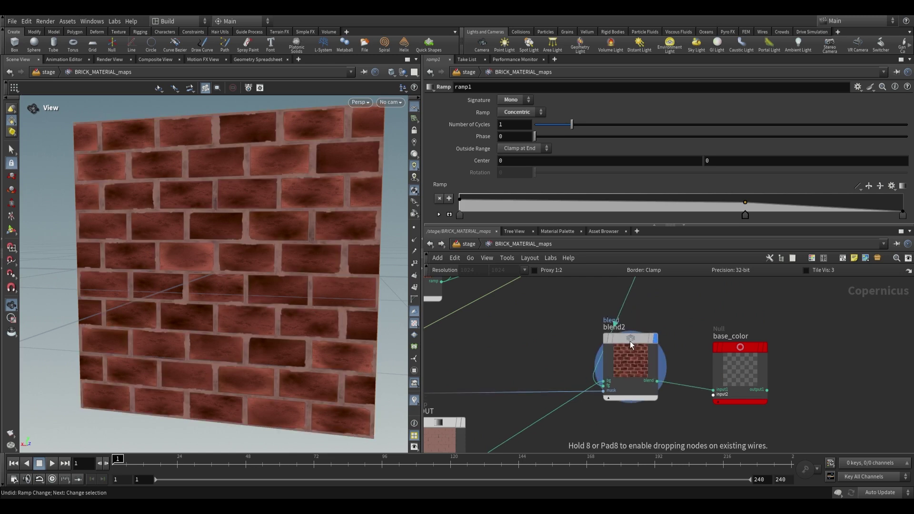
{"action": "left_click", "coordinate": [765, 351]}
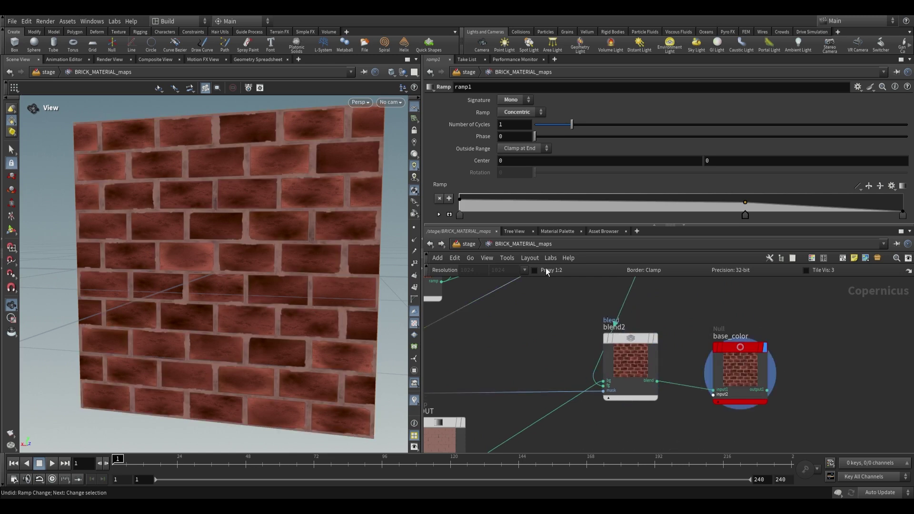
Return to the stage network and save the scene
{"action": "left_click", "coordinate": [470, 245]}
{"action": "left_click_drag", "start_coordinate": [277, 219], "coordinate": [260, 228], "text": "alt"}
{"action": "key", "text": "ctrl+s"}
Inspect the brick edge colour variation on the wall up close and from a distance
{"action": "scroll", "coordinate": [215, 256], "scroll_direction": "down", "scroll_amount": 2}
{"action": "scroll", "coordinate": [186, 253], "scroll_direction": "up", "scroll_amount": 8}
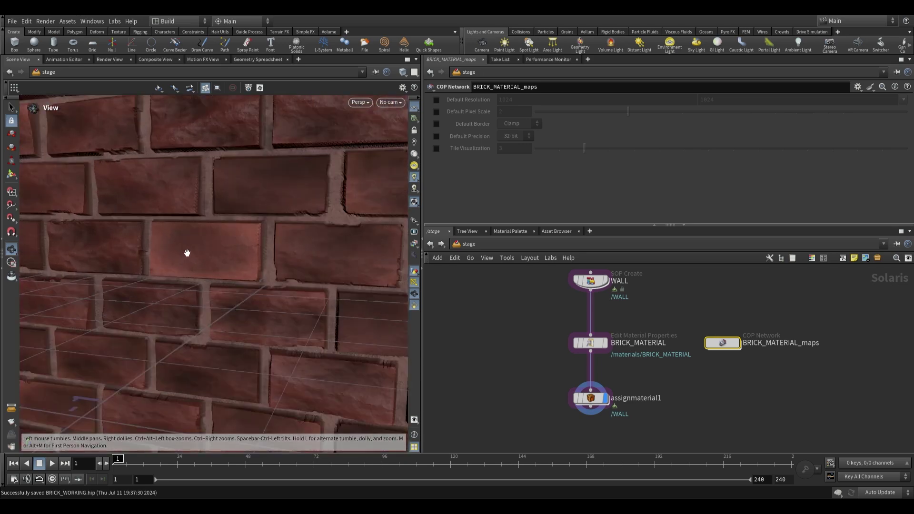
{"action": "mouse_move", "coordinate": [204, 251]}
{"action": "left_mouse_down"}
{"action": "mouse_move", "coordinate": [162, 264]}
{"action": "mouse_move", "coordinate": [208, 253]}
{"action": "left_mouse_up"}
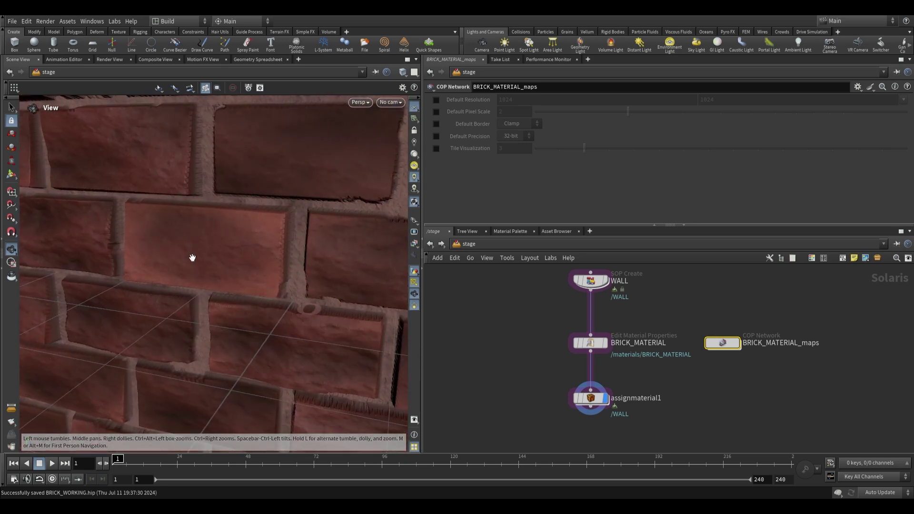
{"action": "left_click_drag", "start_coordinate": [311, 210], "coordinate": [269, 191]}
{"action": "scroll", "coordinate": [257, 224], "scroll_direction": "down", "scroll_amount": 2}
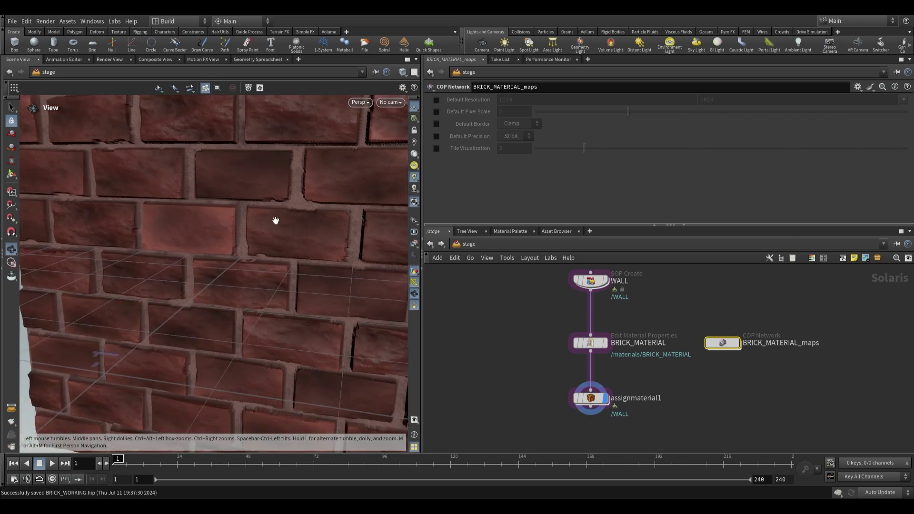
{"action": "middle_click_drag", "start_coordinate": [275, 221], "coordinate": [245, 238]}
{"action": "scroll", "coordinate": [274, 225], "scroll_direction": "down", "scroll_amount": 5}
{"action": "middle_click_drag", "start_coordinate": [279, 213], "coordinate": [251, 226]}
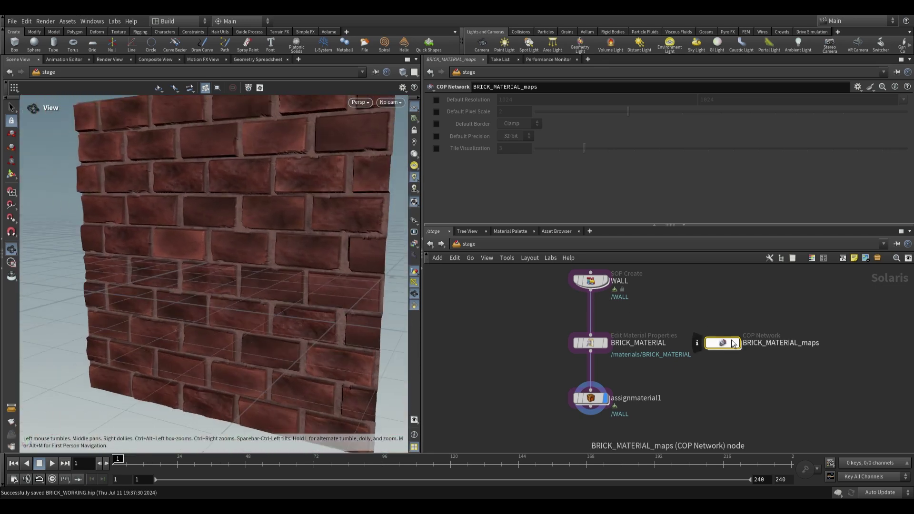
Reopen the BRICK_MATERIAL_maps network and look over its base colour nodes
{"action": "double_click", "coordinate": [723, 343]}
{"action": "scroll", "coordinate": [665, 319], "scroll_direction": "down", "scroll_amount": 3}
{"action": "middle_click_drag", "start_coordinate": [554, 386], "coordinate": [728, 314]}
{"action": "scroll", "coordinate": [480, 373], "scroll_direction": "up", "scroll_amount": 4}
{"action": "middle_click_drag", "start_coordinate": [482, 372], "coordinate": [720, 387]}
{"action": "scroll", "coordinate": [541, 348], "scroll_direction": "down", "scroll_amount": 1}
{"action": "scroll", "coordinate": [720, 388], "scroll_direction": "up", "scroll_amount": 2}
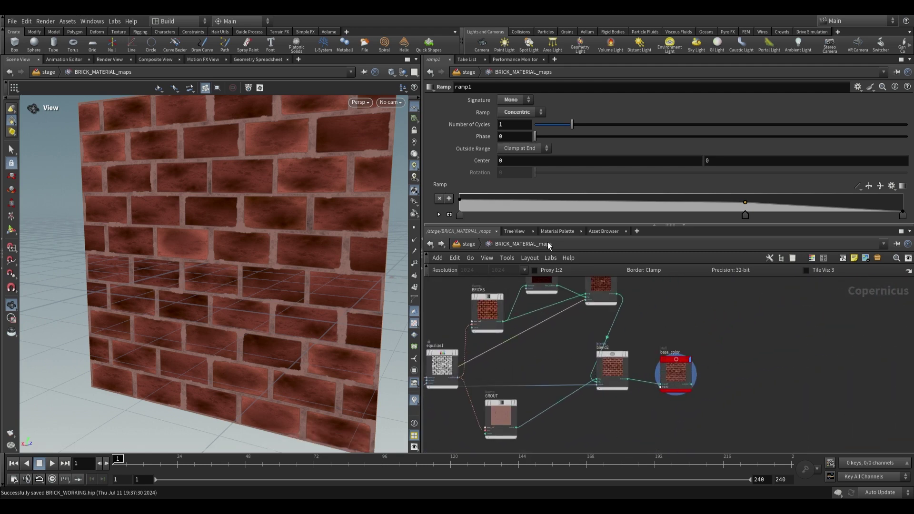
Return to the stage network and add a Karma Physical Sky after assignmaterial1, with exposure 2 and solar azimuth 70.3
{"action": "left_click", "coordinate": [473, 248]}
{"action": "key", "text": "Tab"}
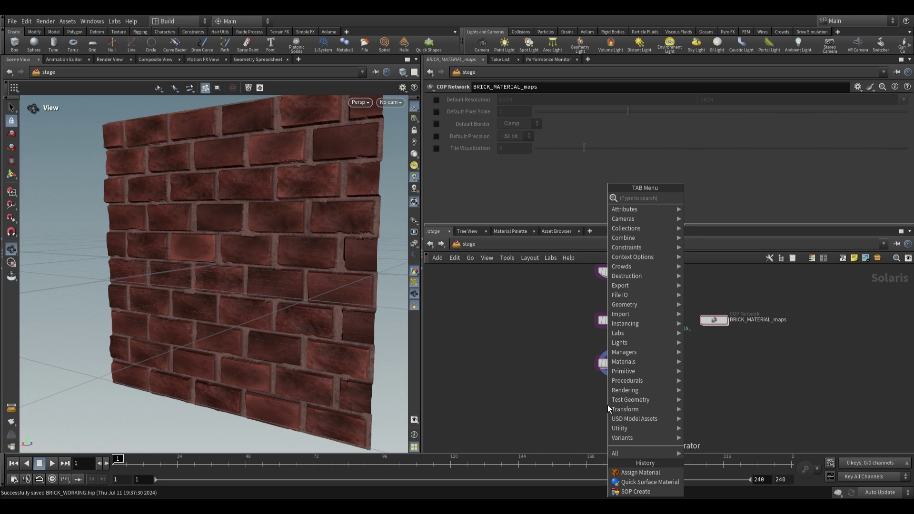
{"action": "type", "text": "karma"}
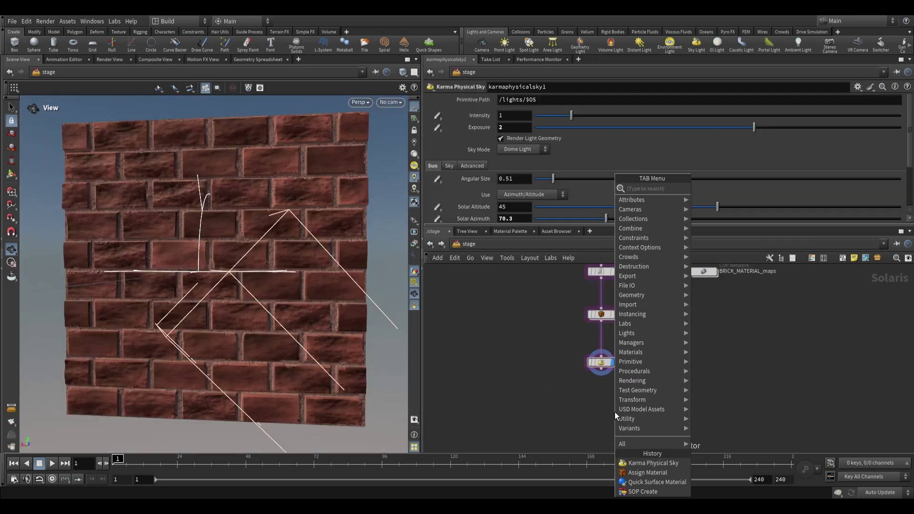
Add a Render Geometry Settings node after the sky and set its primitives to /WALL
{"action": "type", "text": "render"}
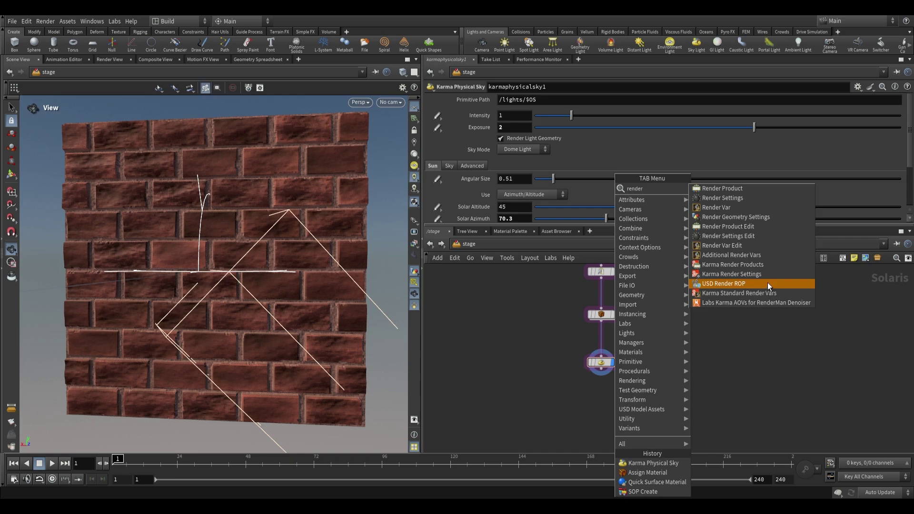
{"action": "left_click", "coordinate": [736, 217]}
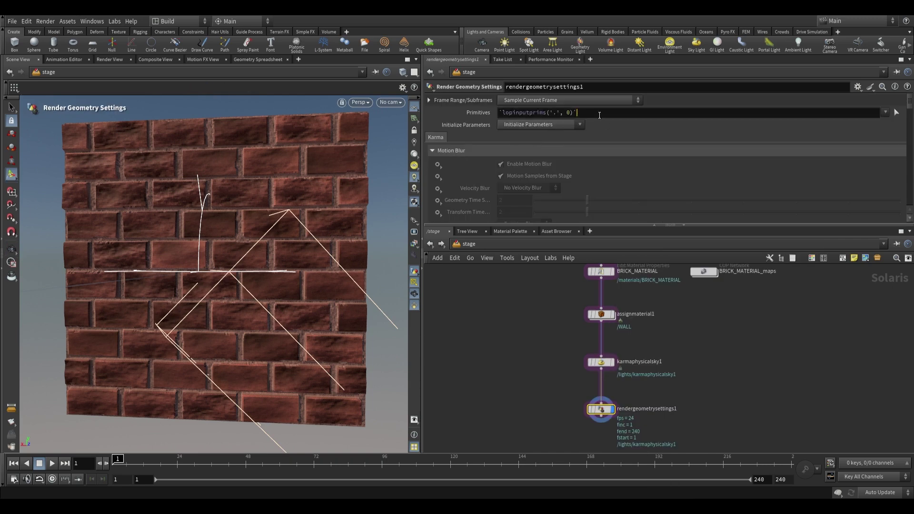
{"action": "type", "text": "/WALL/"}
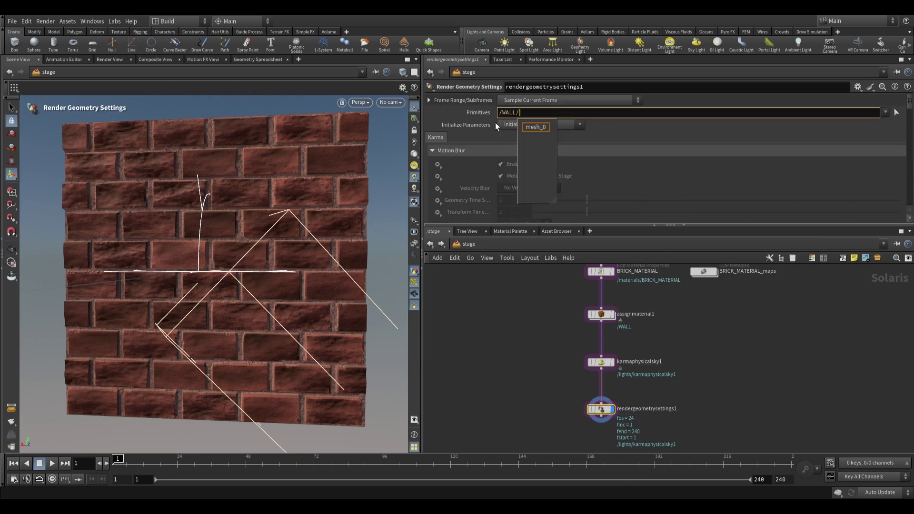
{"action": "key", "text": "Return"}
Enable the dicing quality override in the render geometry settings and set it to 1
{"action": "scroll", "coordinate": [516, 170], "scroll_direction": "down", "scroll_amount": 7}
{"action": "scroll", "coordinate": [501, 170], "scroll_direction": "down", "scroll_amount": 6}
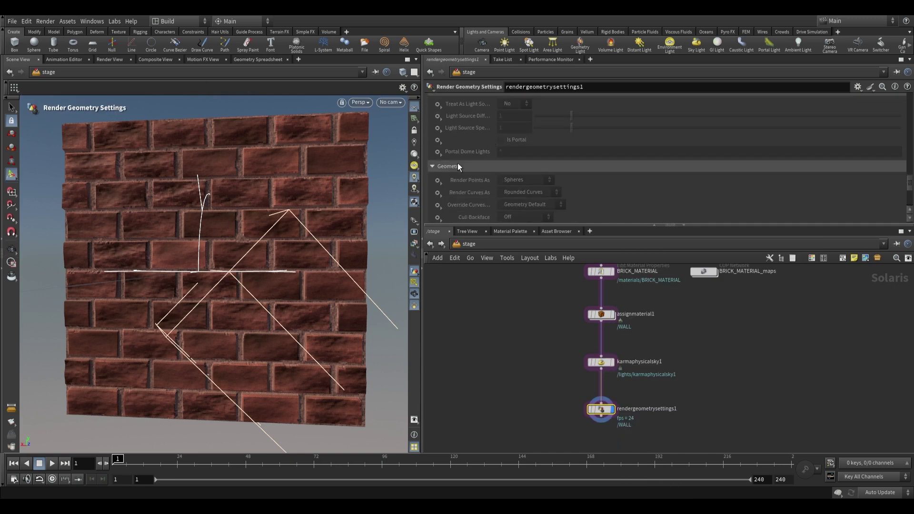
{"action": "left_click", "coordinate": [438, 147]}
{"action": "left_click", "coordinate": [452, 157]}
{"action": "left_click_drag", "start_coordinate": [514, 147], "coordinate": [487, 150]}
{"action": "type", "text": "1"}
{"action": "key", "text": "Return"}
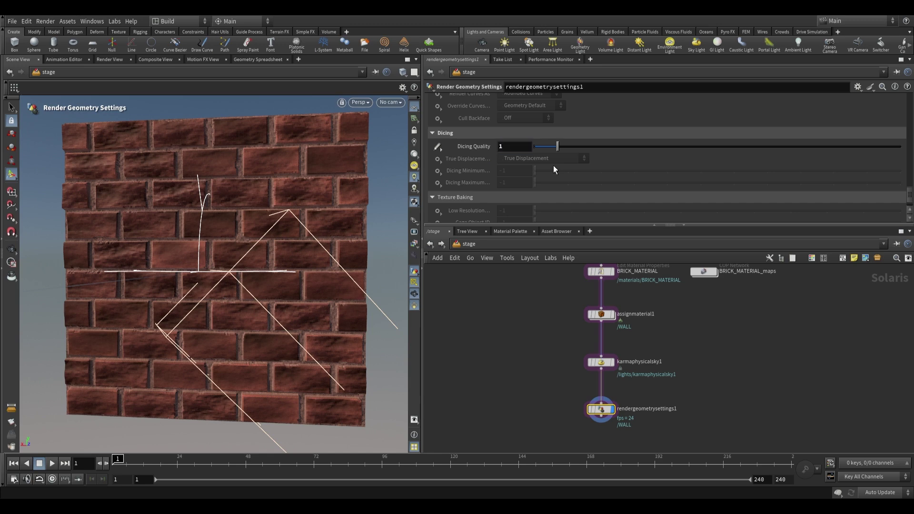
Save the scene and render the wall in the viewport with Karma XPU
{"action": "left_click", "coordinate": [12, 249]}
{"action": "left_click_drag", "start_coordinate": [300, 229], "coordinate": [272, 243]}
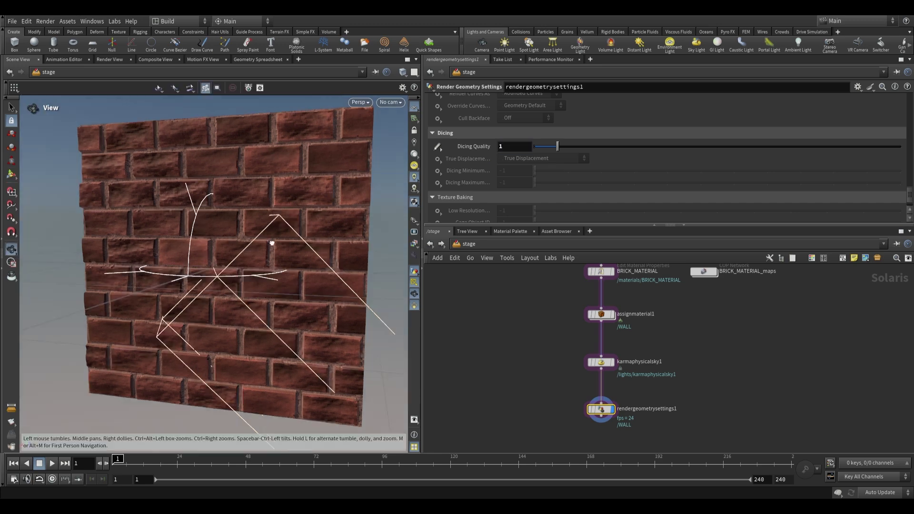
{"action": "key", "text": "ctrl+s"}
{"action": "left_click", "coordinate": [391, 102]}
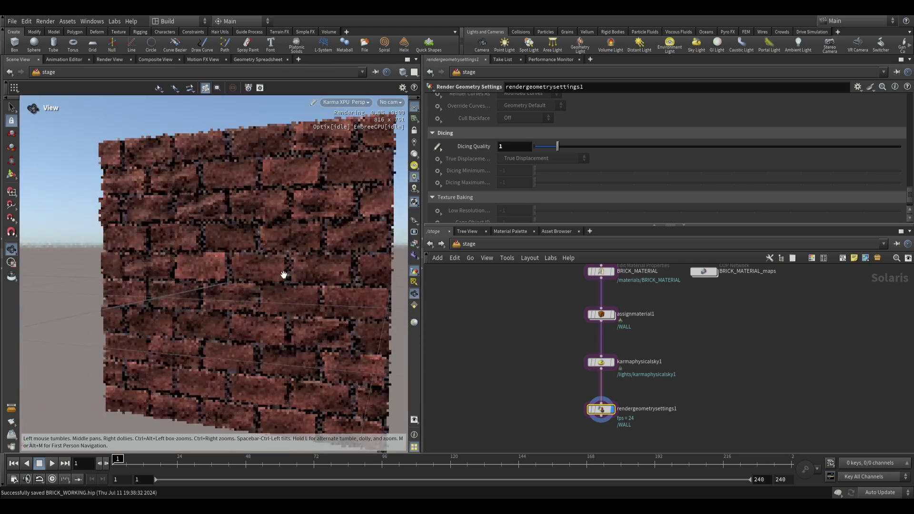
{"action": "mouse_move", "coordinate": [284, 276]}
{"action": "right_mouse_down"}
{"action": "mouse_move", "coordinate": [293, 268]}
{"action": "mouse_move", "coordinate": [286, 265]}
{"action": "right_mouse_up"}
{"action": "middle_click_drag", "start_coordinate": [299, 265], "coordinate": [288, 261]}
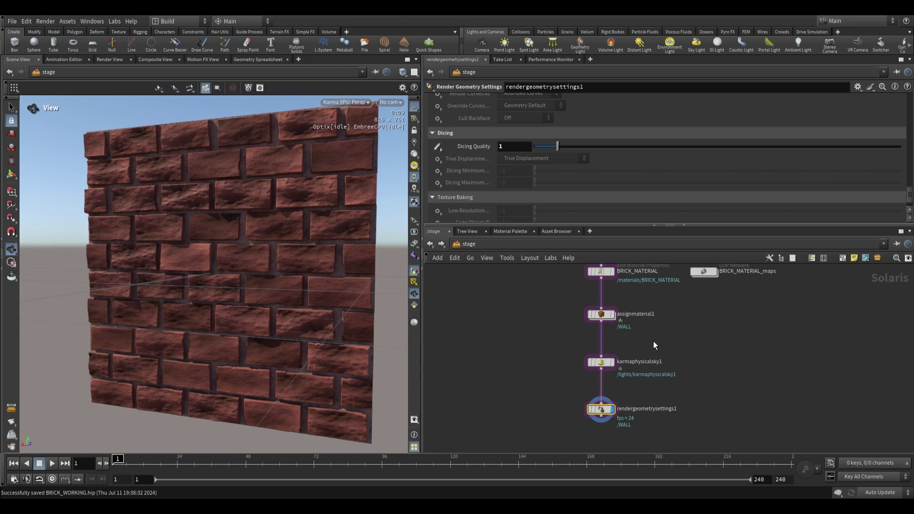
Reopen the BRICK_MATERIAL_maps network and bring up the pattern settings of tilepattern1
{"action": "middle_click_drag", "start_coordinate": [722, 338], "coordinate": [675, 383]}
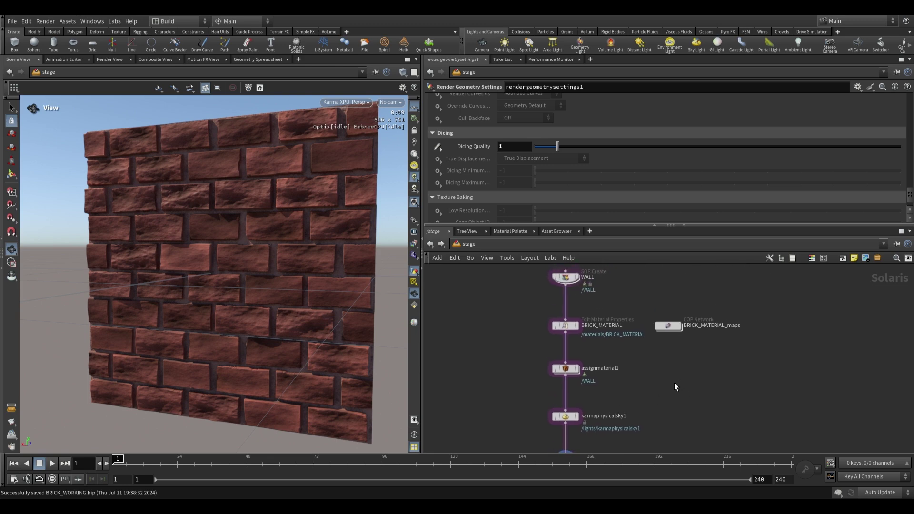
{"action": "middle_click_drag", "start_coordinate": [696, 341], "coordinate": [702, 370]}
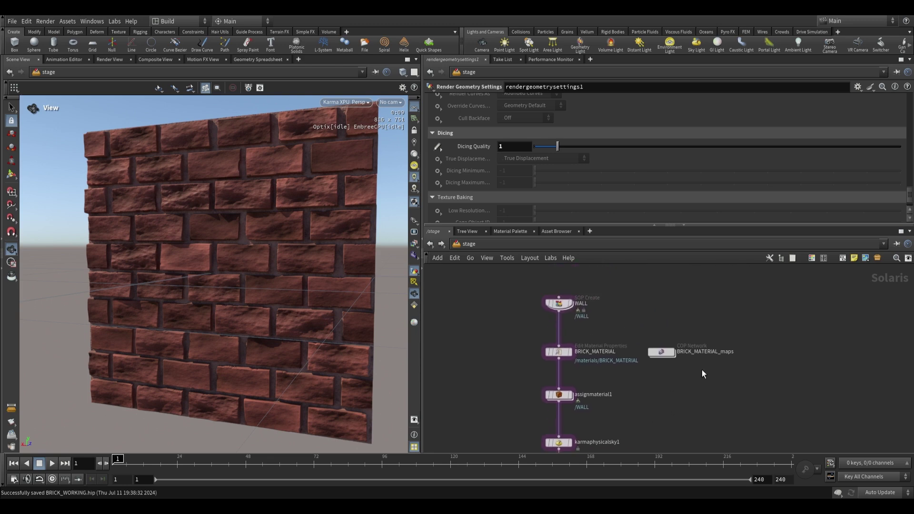
{"action": "double_click", "coordinate": [665, 353]}
{"action": "scroll", "coordinate": [616, 344], "scroll_direction": "down", "scroll_amount": 3}
{"action": "middle_click_drag", "start_coordinate": [616, 344], "coordinate": [764, 359]}
{"action": "middle_click_drag", "start_coordinate": [439, 406], "coordinate": [729, 337]}
{"action": "scroll", "coordinate": [729, 337], "scroll_direction": "up", "scroll_amount": 2}
{"action": "scroll", "coordinate": [620, 364], "scroll_direction": "up", "scroll_amount": 3}
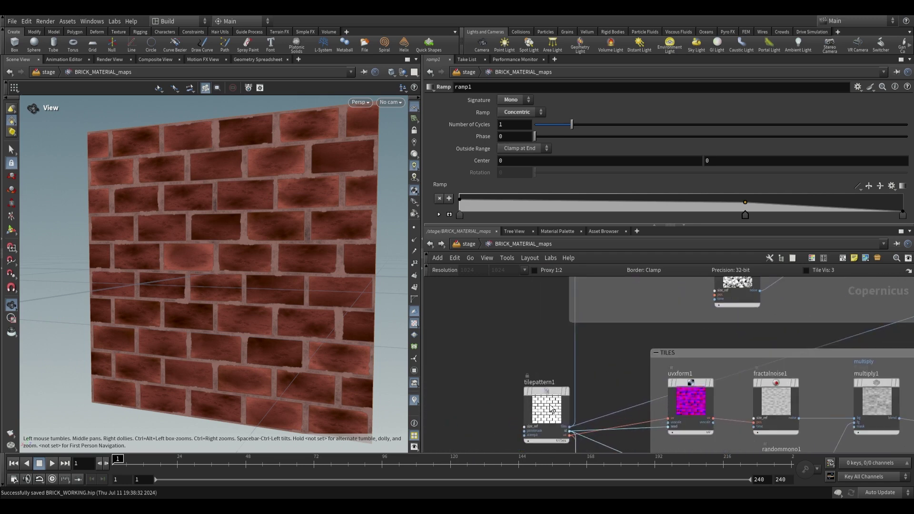
{"action": "left_click", "coordinate": [547, 398]}
{"action": "scroll", "coordinate": [512, 167], "scroll_direction": "up", "scroll_amount": 5}
{"action": "scroll", "coordinate": [524, 138], "scroll_direction": "up", "scroll_amount": 3}
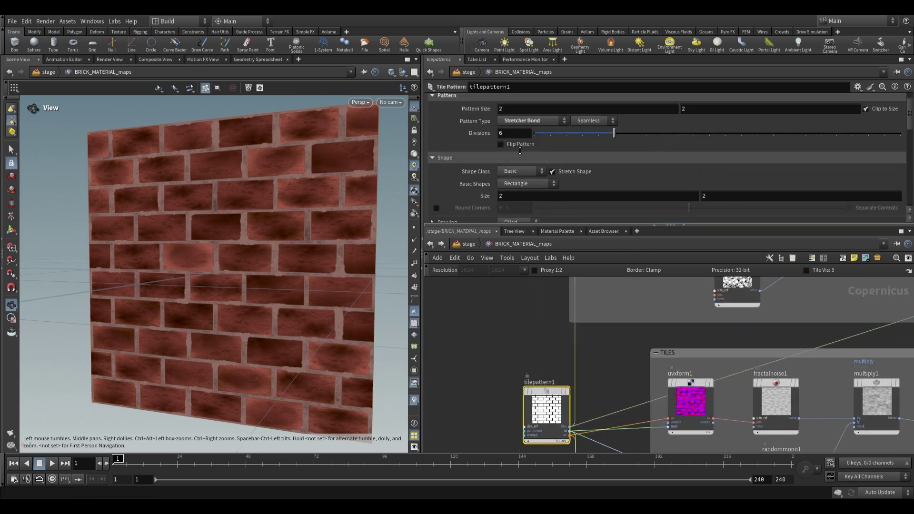
Try the Monk Bond and Hopscotch pattern types on tilepattern1, ending with French Pattern, and check the wall in the stage
{"action": "left_click", "coordinate": [532, 139]}
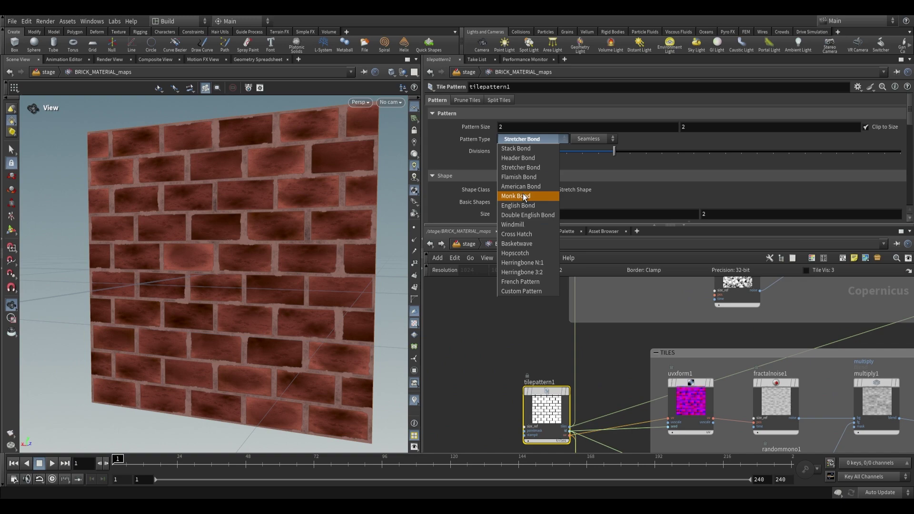
{"action": "left_click", "coordinate": [518, 196]}
{"action": "left_click_drag", "start_coordinate": [314, 200], "coordinate": [315, 204]}
{"action": "left_click", "coordinate": [532, 139]}
{"action": "left_click", "coordinate": [525, 258]}
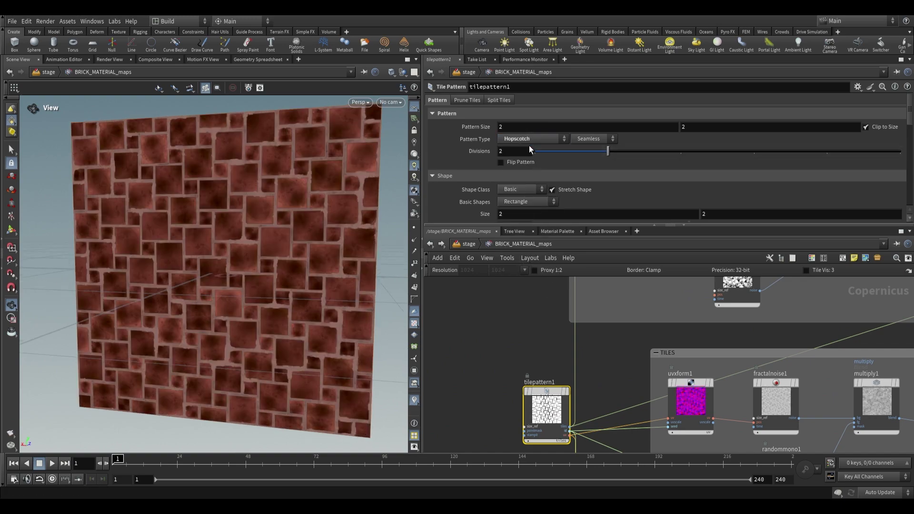
{"action": "left_click_drag", "start_coordinate": [273, 271], "coordinate": [267, 271]}
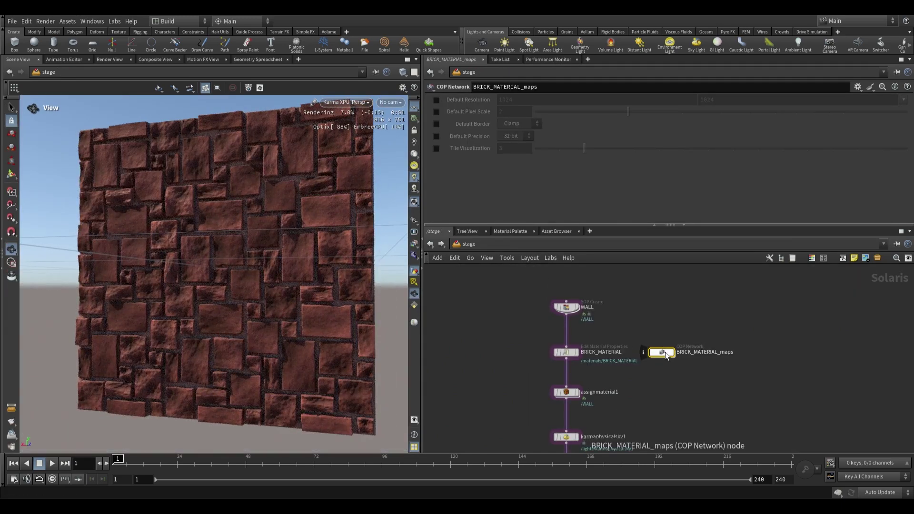
Reopen the BRICK_MATERIAL_maps network and recolour the BRICKS ramp to grey stone tones
{"action": "double_click", "coordinate": [665, 352]}
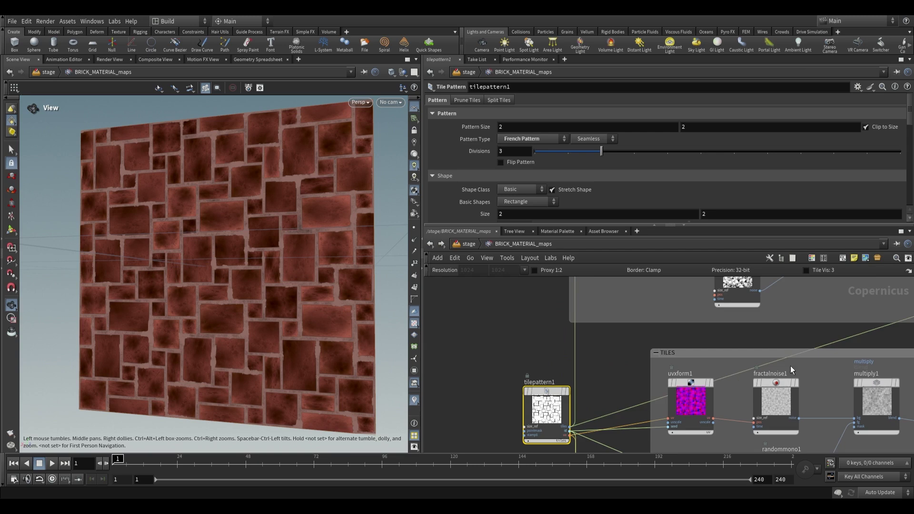
{"action": "scroll", "coordinate": [653, 328], "scroll_direction": "up", "scroll_amount": 5}
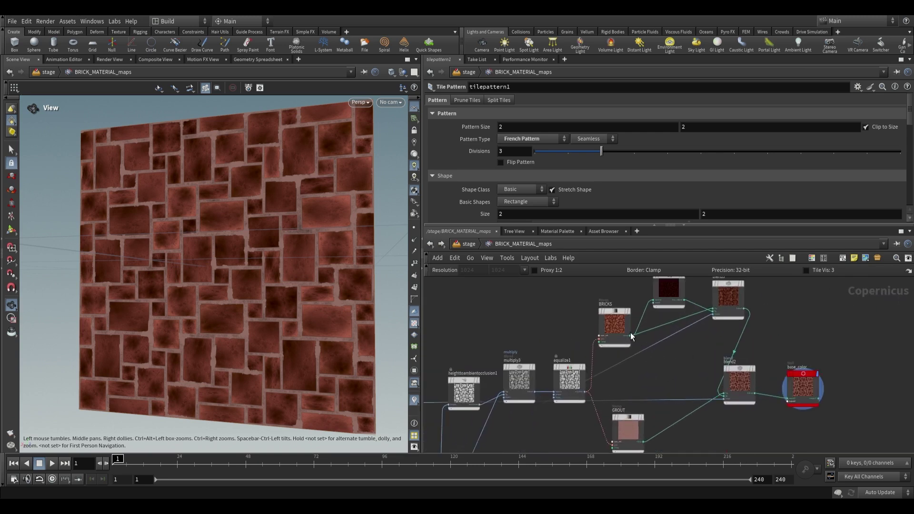
{"action": "left_click", "coordinate": [619, 316]}
{"action": "double_click", "coordinate": [711, 217]}
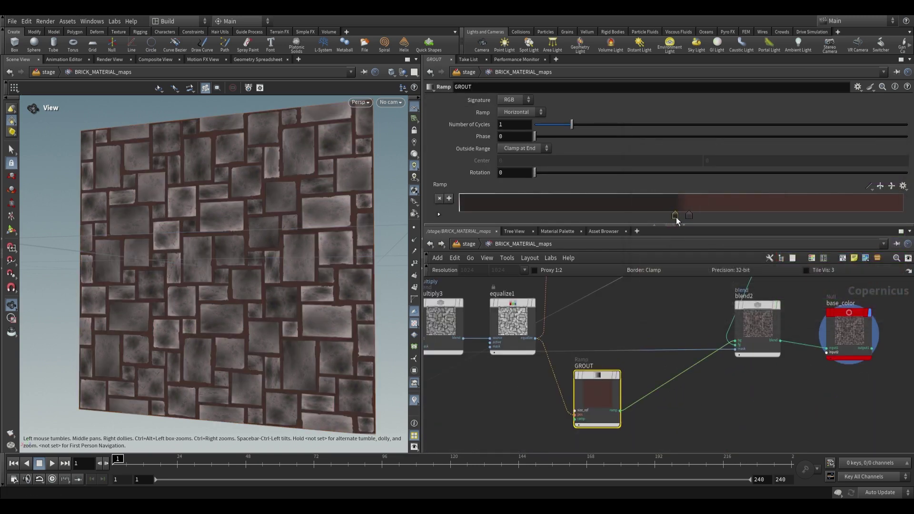
Darken the selected colour stop of the GROUT ramp to near black
{"action": "double_click", "coordinate": [676, 217]}
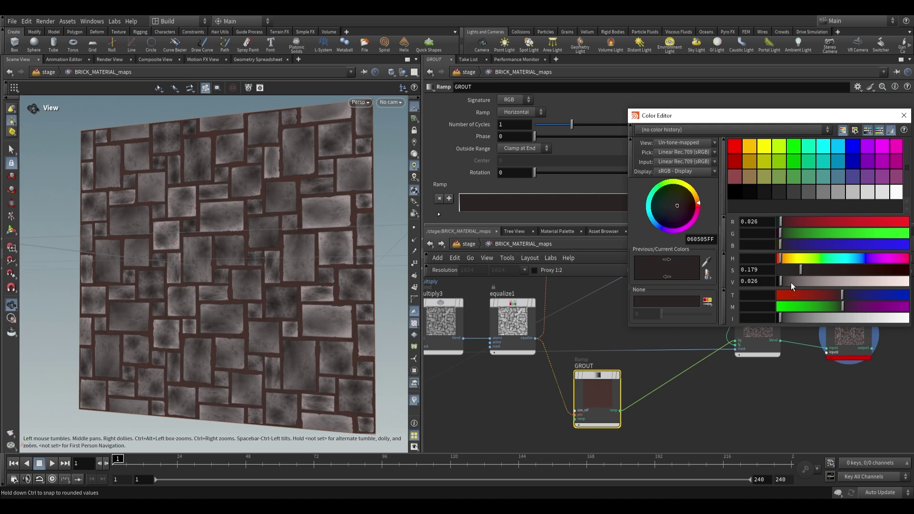
{"action": "left_click_drag", "start_coordinate": [796, 282], "coordinate": [764, 284]}
{"action": "left_click", "coordinate": [905, 118]}
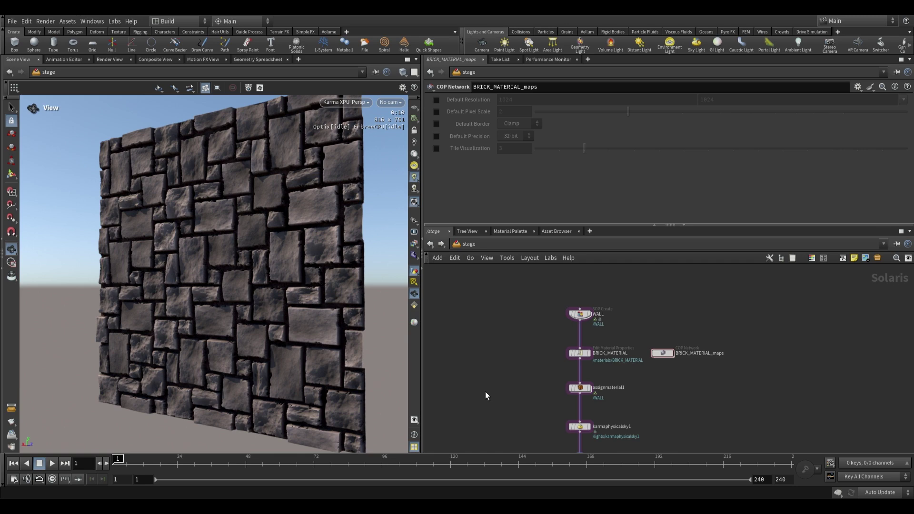
Set the bump scale of BRICK_MATERIAL to 0.025 and inspect the rendered wall at an angle
{"action": "left_click", "coordinate": [579, 353]}
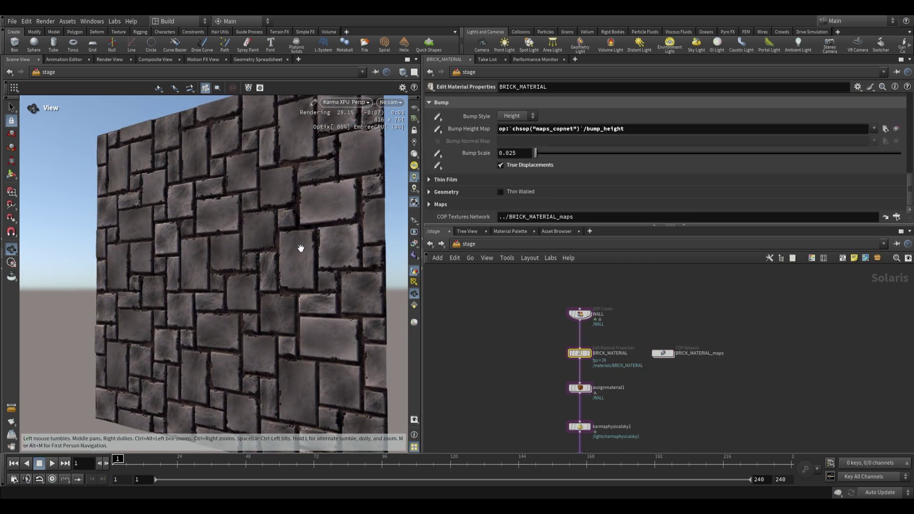
{"action": "left_click_drag", "start_coordinate": [301, 248], "coordinate": [296, 251]}
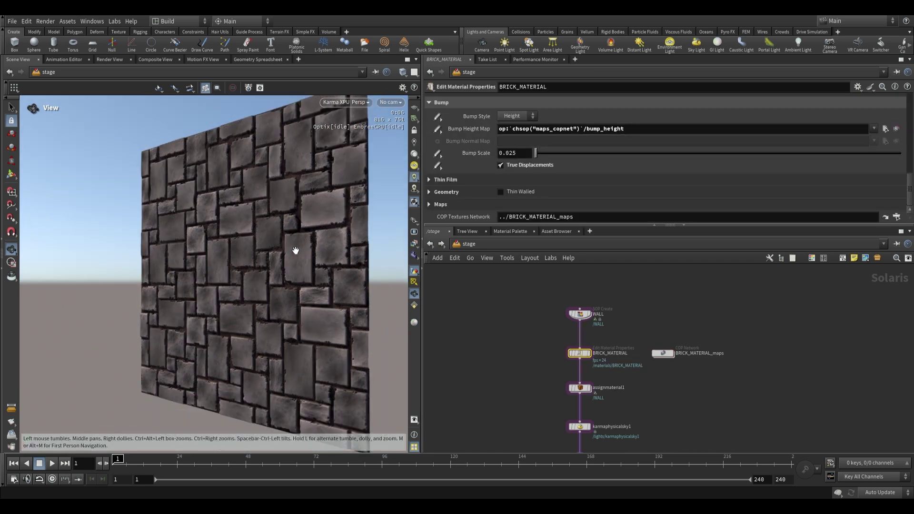